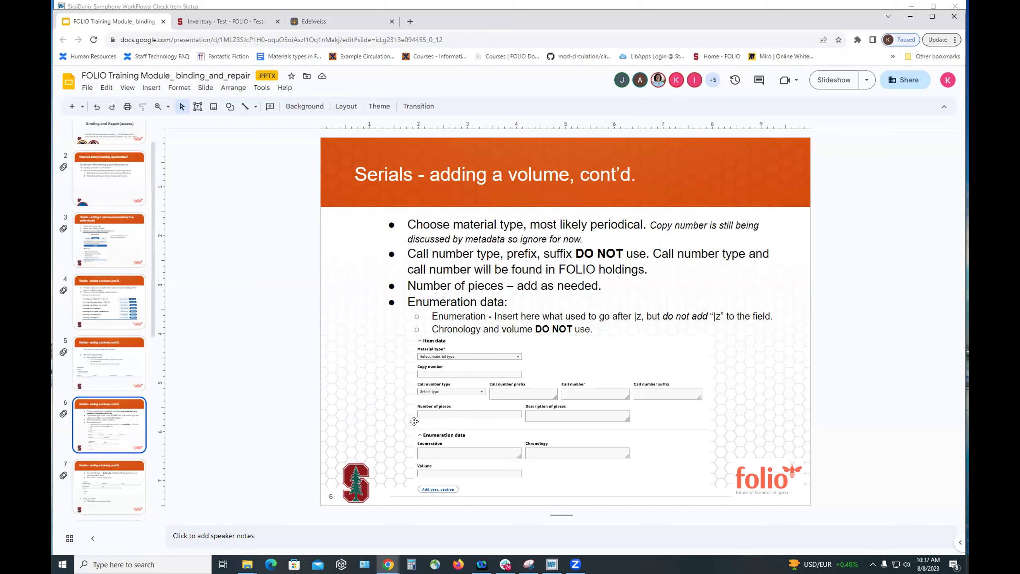
- Return to slide 4, which explains choosing the correct holding and adding an item
{"action": "key", "text": "Down"}
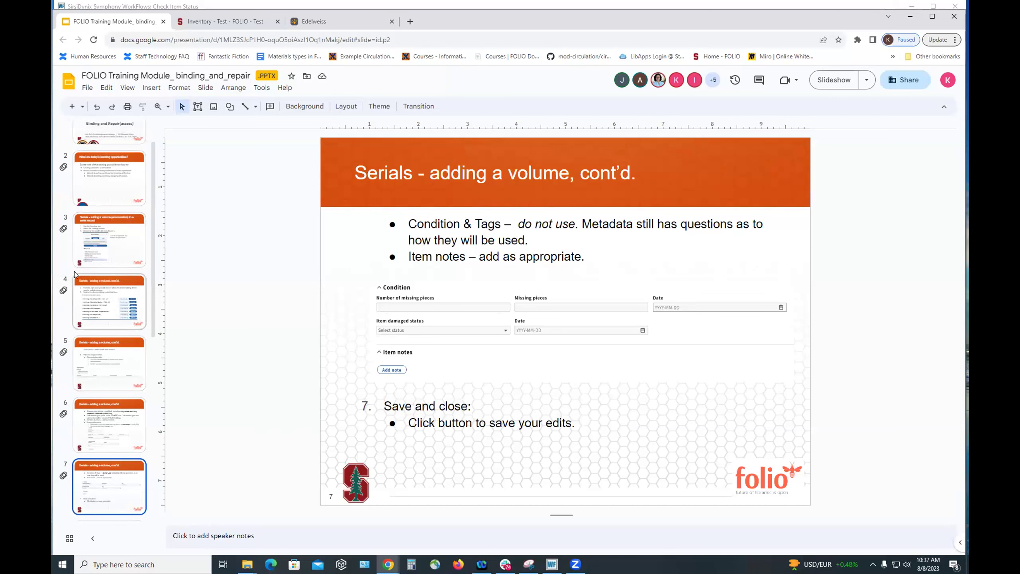
{"action": "scroll", "coordinate": [111, 198], "scroll_direction": "up", "scroll_amount": 1}
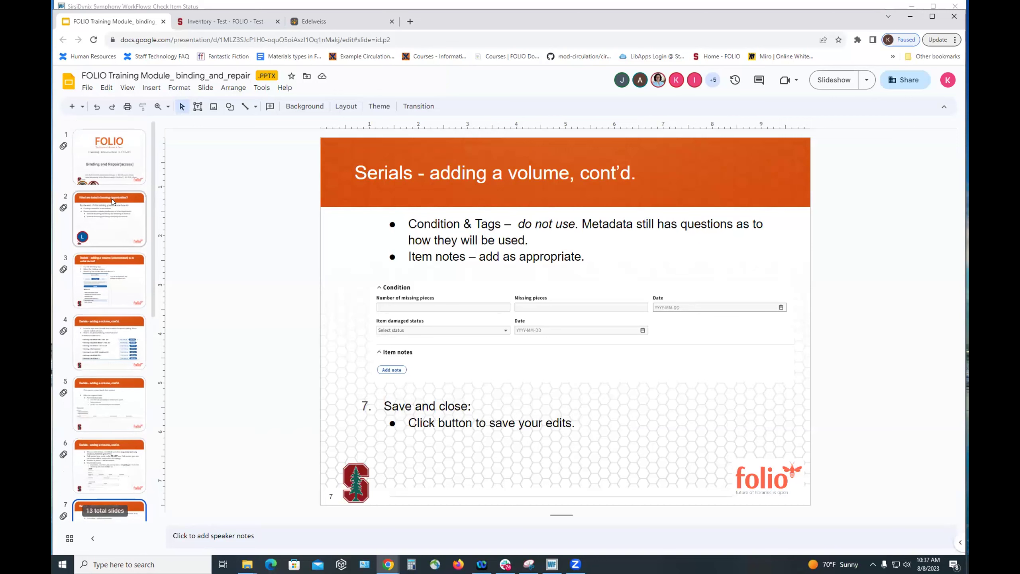
{"action": "left_click", "coordinate": [107, 339]}
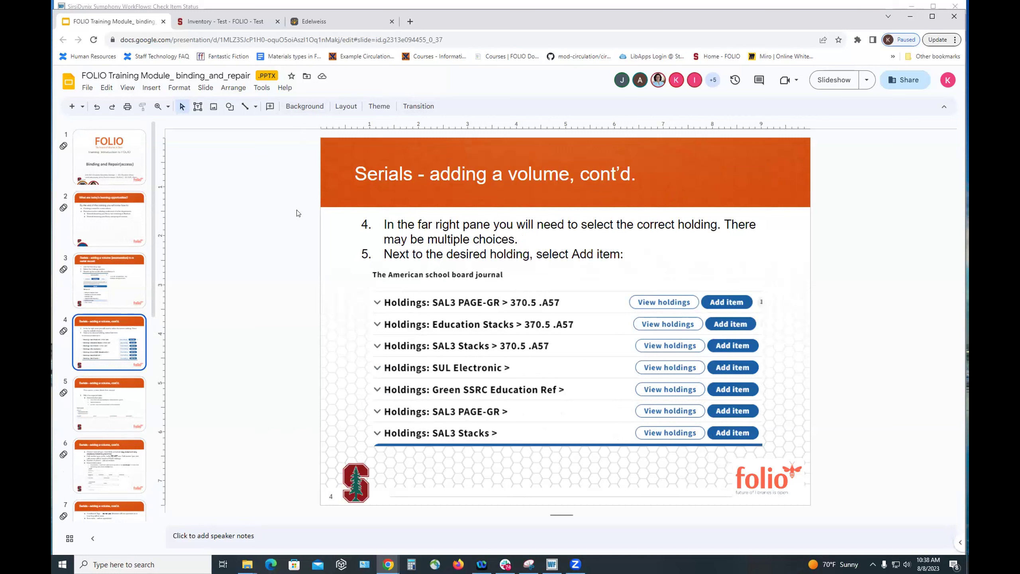
- Run a holdings search for 'american school board journal', then recover from the error to the landing page
{"action": "left_click", "coordinate": [226, 23]}
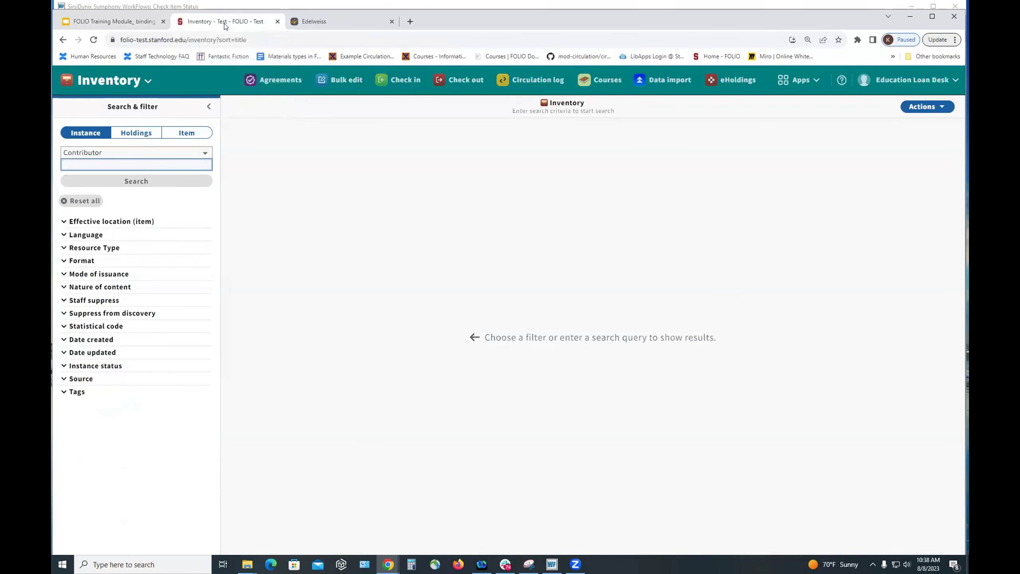
{"action": "left_click", "coordinate": [136, 135]}
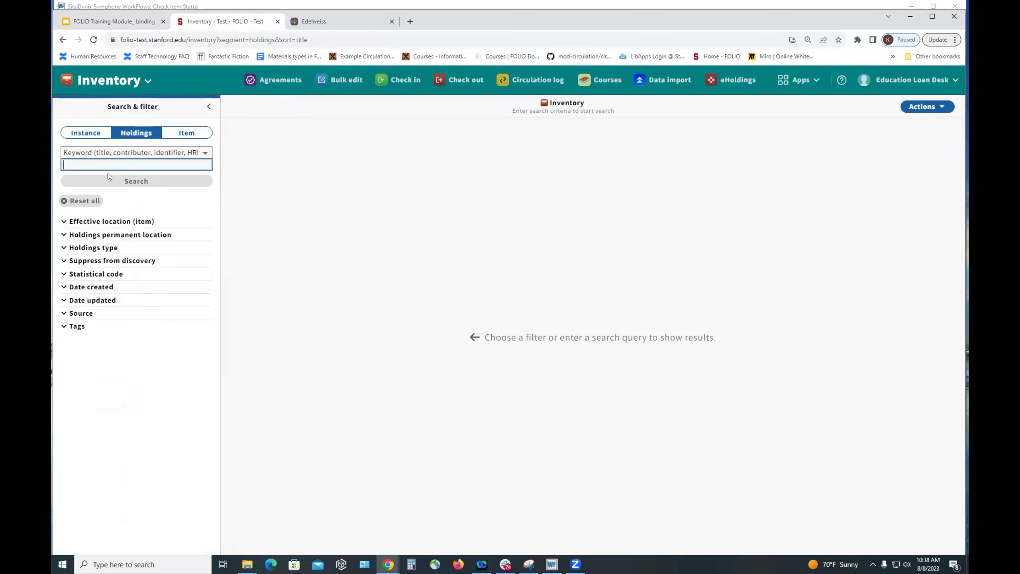
{"action": "type", "text": "american school board journal"}
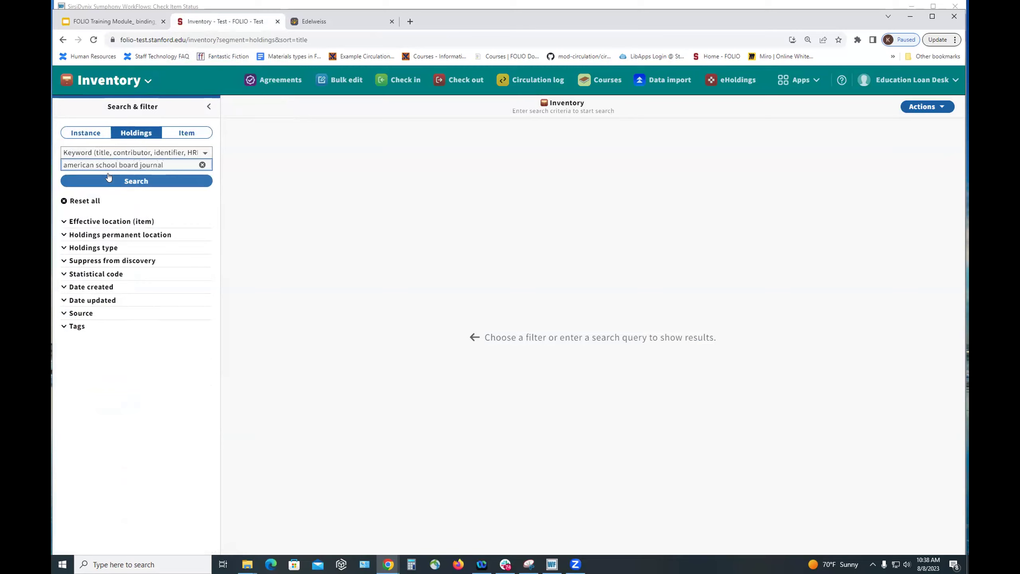
{"action": "left_click", "coordinate": [117, 181]}
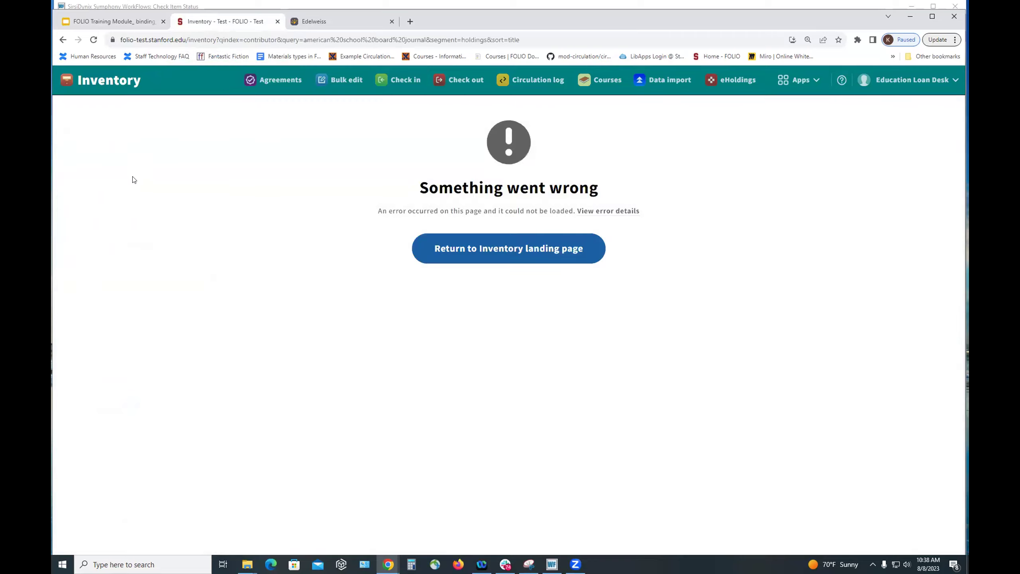
{"action": "left_click", "coordinate": [414, 238]}
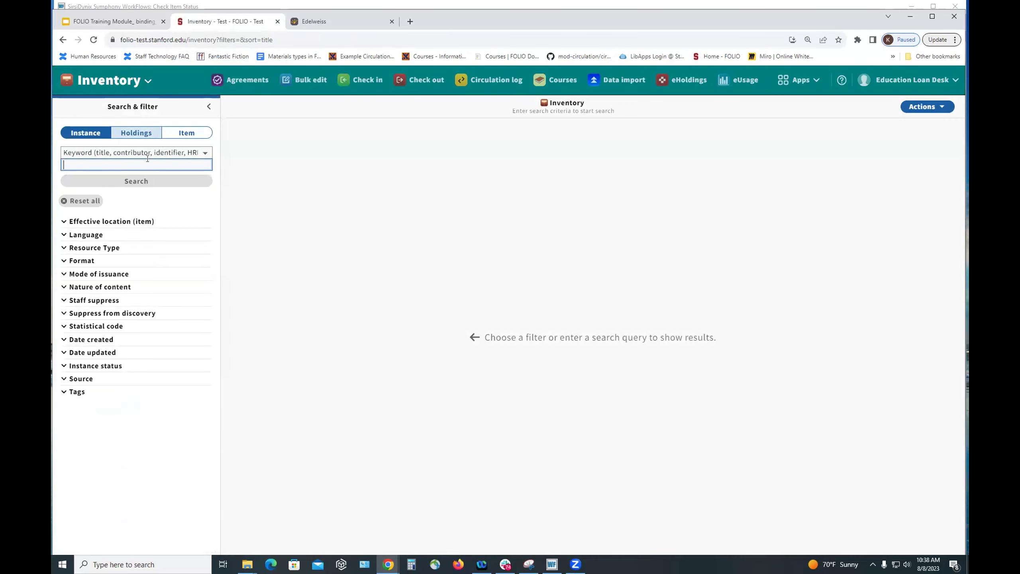
- Keyword-search instances for 'american school board journal' and open The American school board journal record
{"action": "type", "text": "am"}
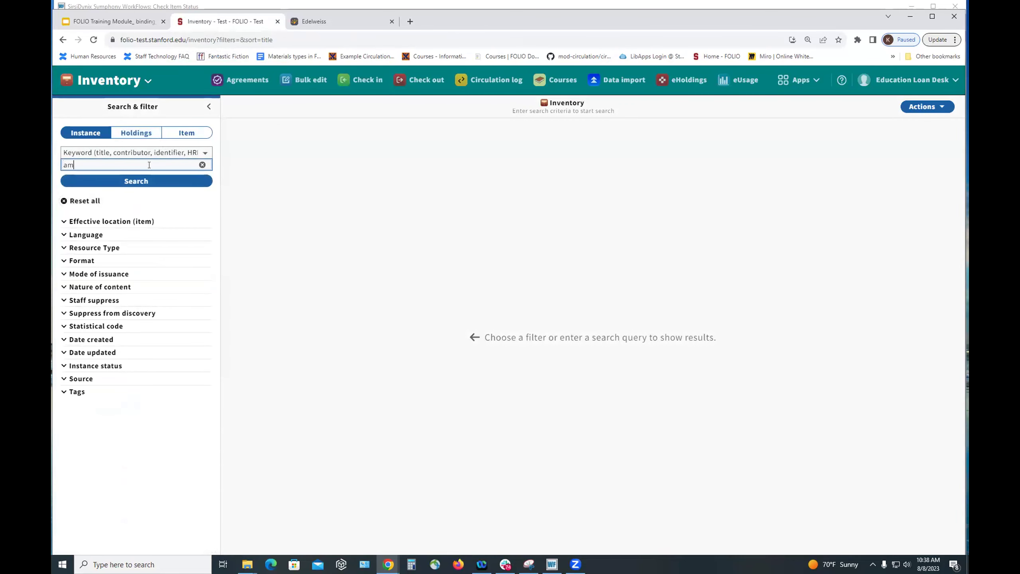
{"action": "type", "text": "erican school board journal"}
{"action": "left_click", "coordinate": [143, 182]}
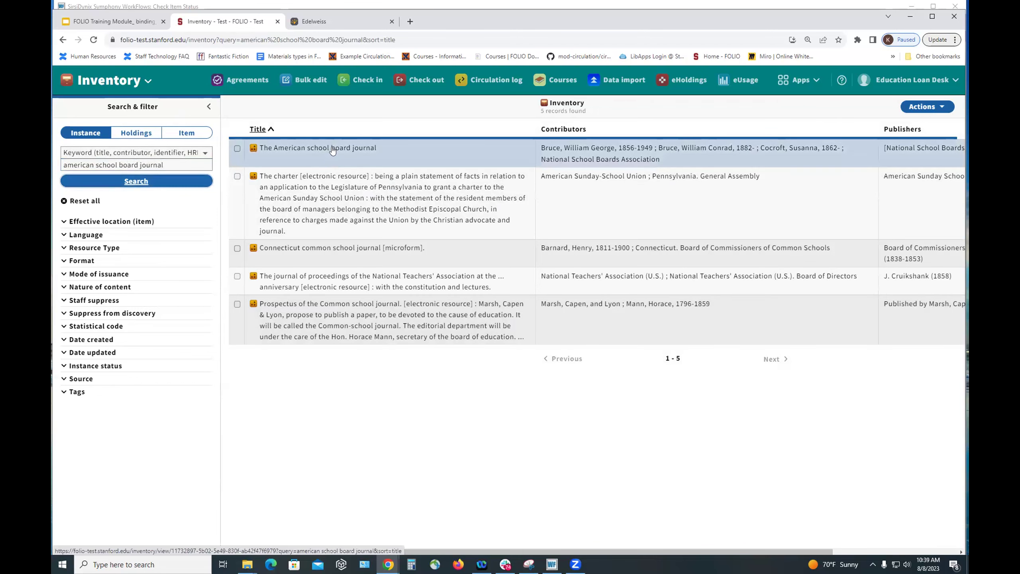
{"action": "left_click", "coordinate": [333, 151]}
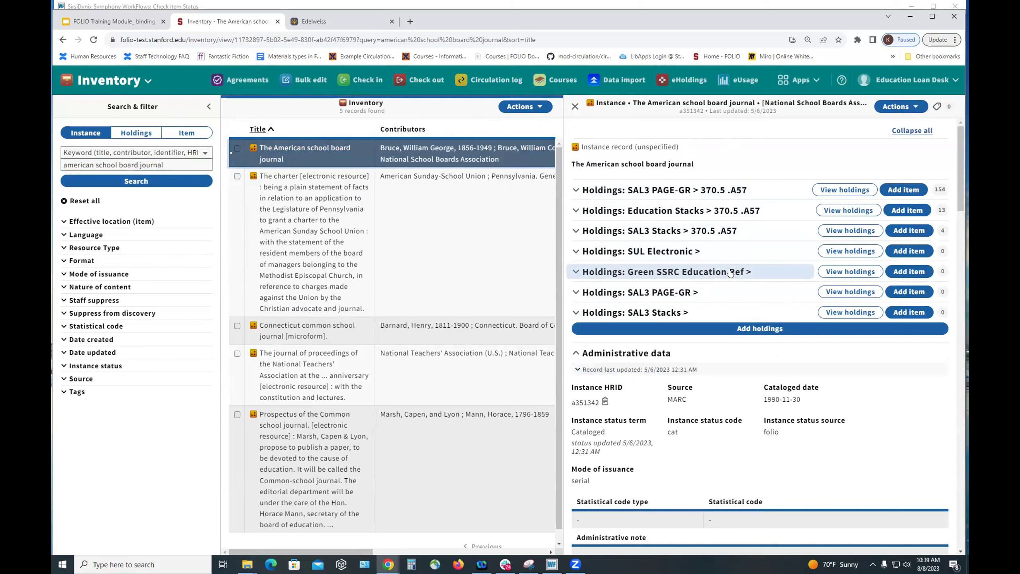
{"action": "left_click", "coordinate": [910, 272]}
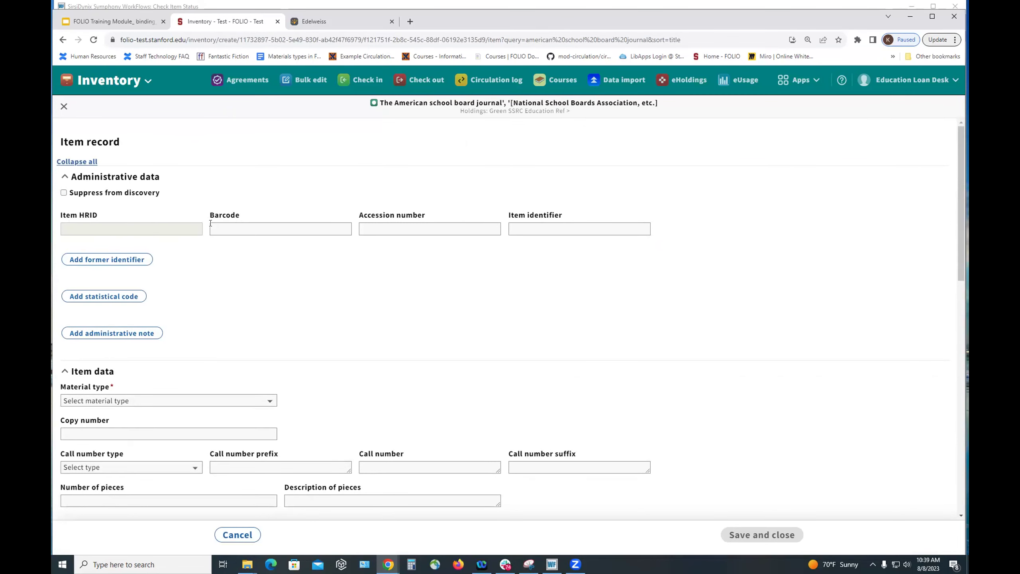
{"action": "left_click", "coordinate": [247, 228]}
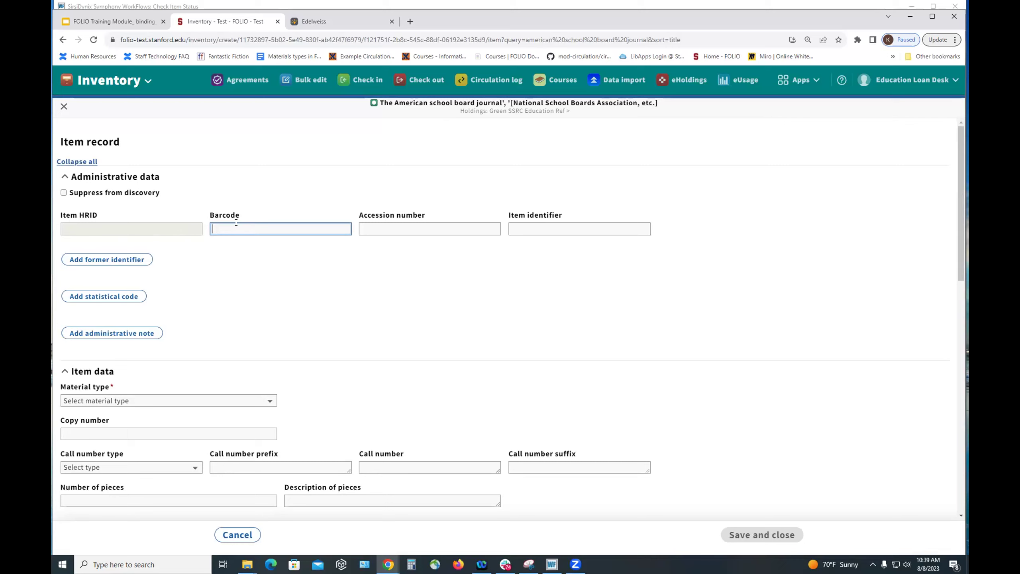
{"action": "type", "text": "36105"}
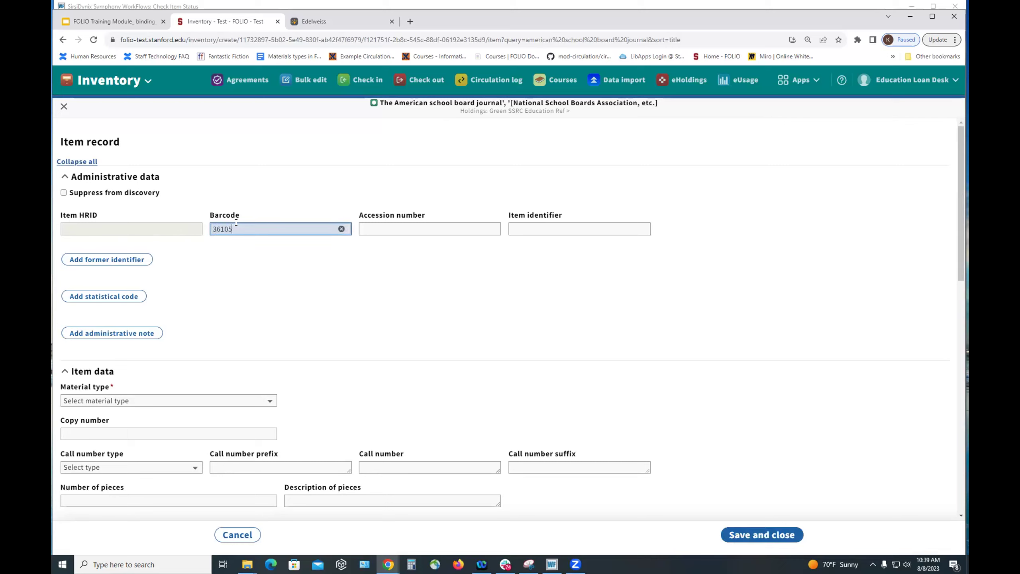
{"action": "type", "text": "220008879"}
- Set the new item's material type to periodical
{"action": "scroll", "coordinate": [218, 273], "scroll_direction": "down", "scroll_amount": 3}
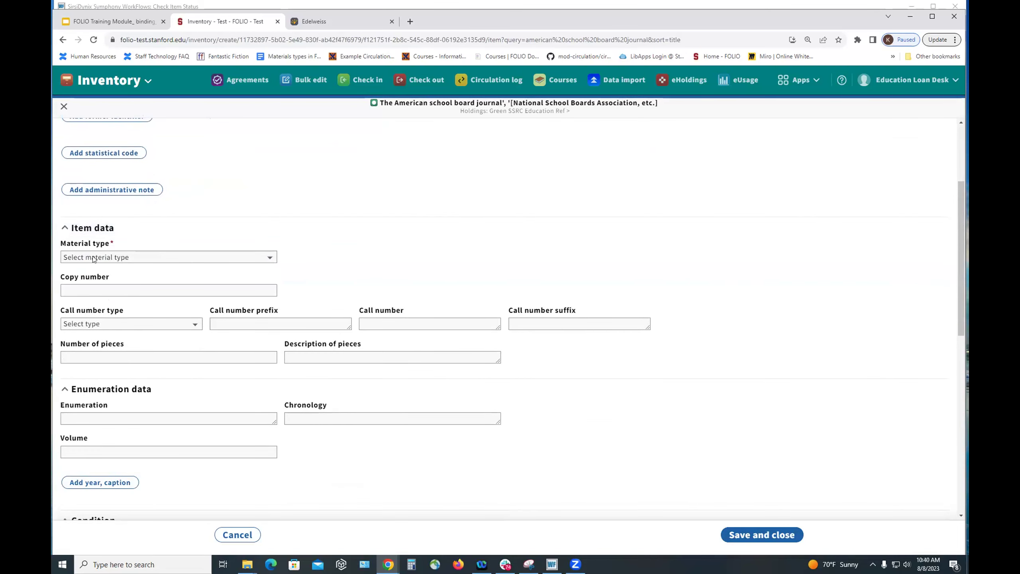
{"action": "left_click", "coordinate": [92, 257]}
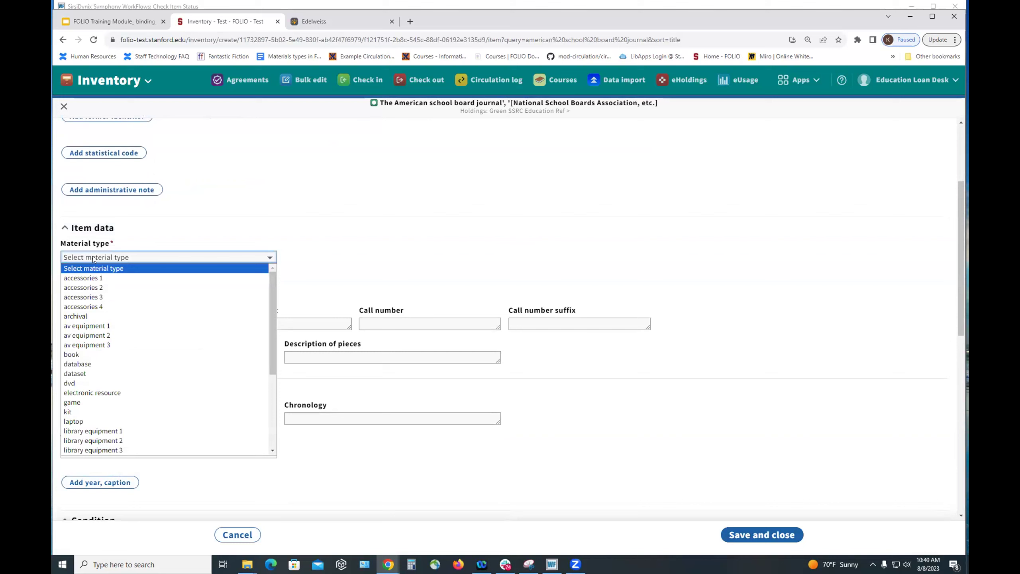
{"action": "scroll", "coordinate": [153, 368], "scroll_direction": "down", "scroll_amount": 3}
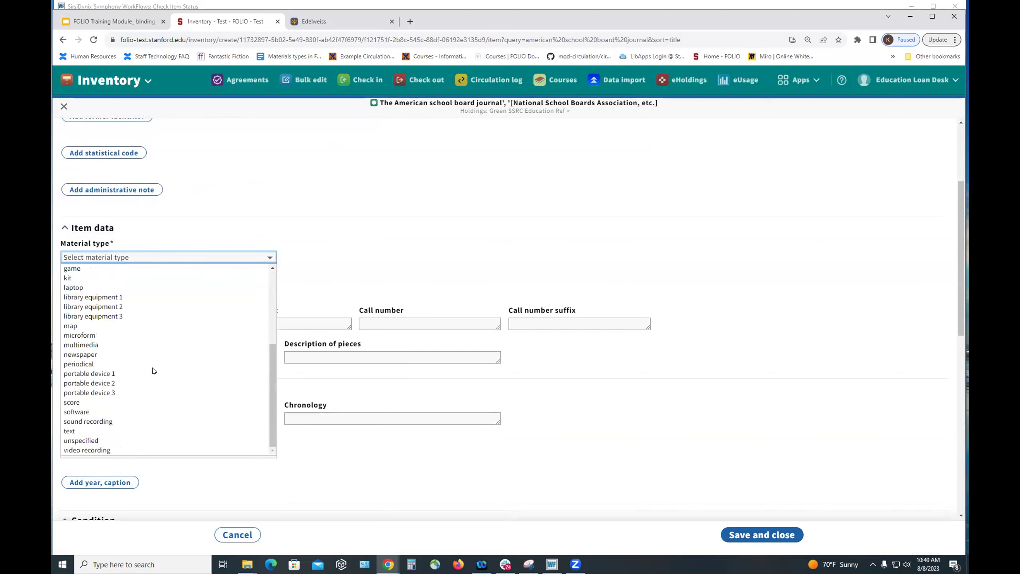
{"action": "left_click", "coordinate": [85, 360]}
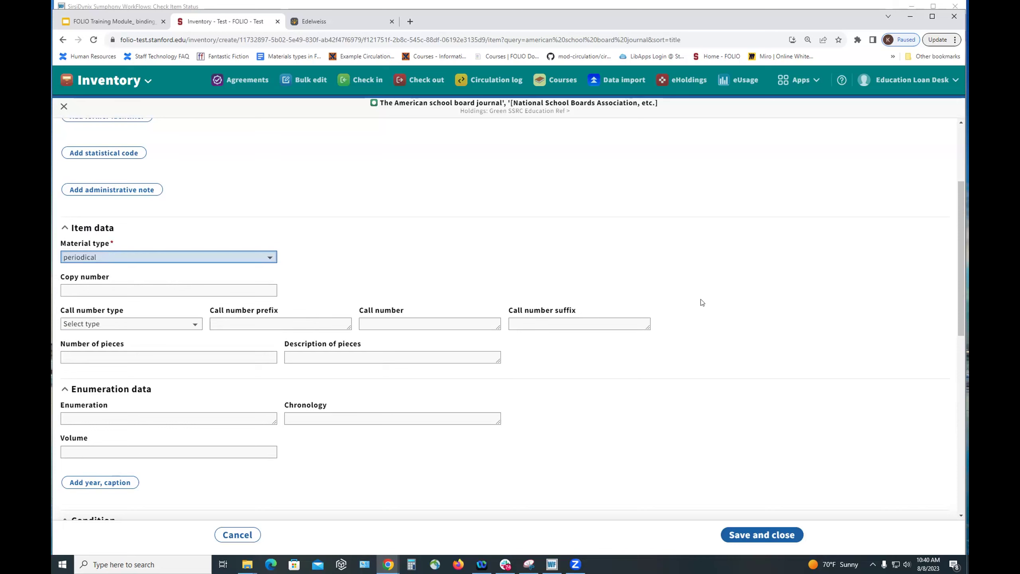
{"action": "scroll", "coordinate": [163, 313], "scroll_direction": "down", "scroll_amount": 2}
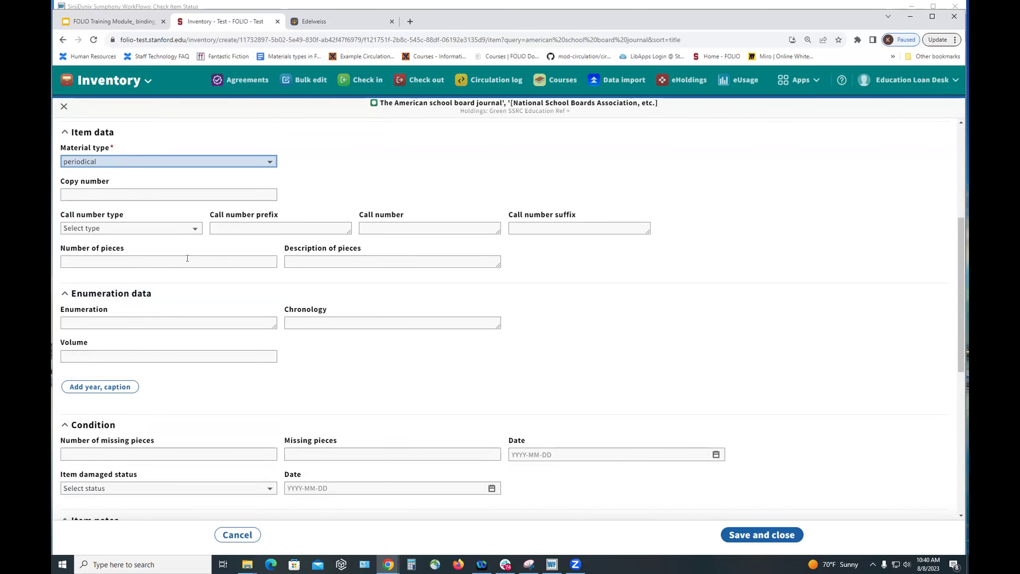
- Enter enumeration 'v.100 2024' and review the rest of the item form
{"action": "left_click", "coordinate": [103, 320]}
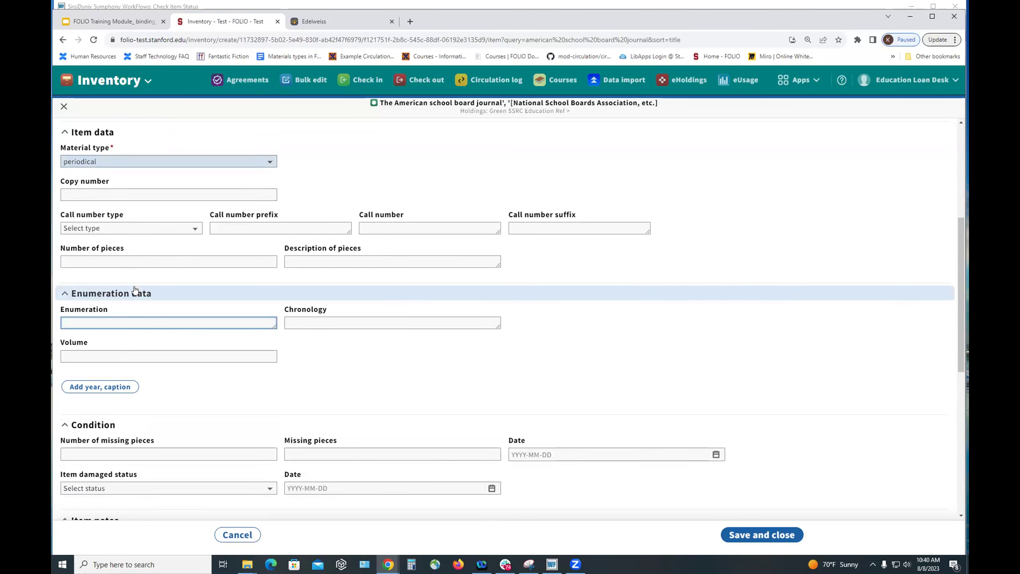
{"action": "type", "text": "v.100 2024"}
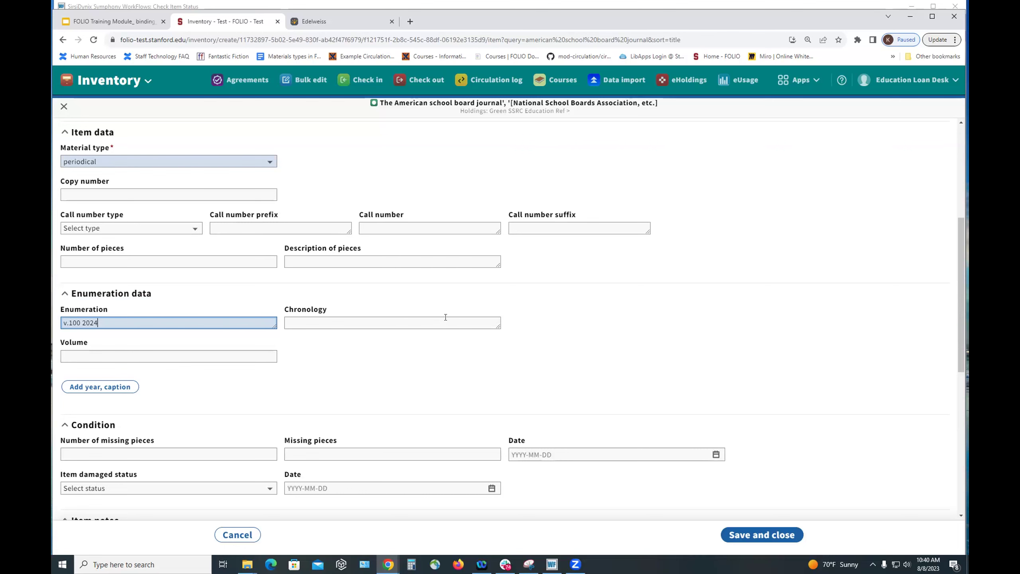
{"action": "scroll", "coordinate": [661, 291], "scroll_direction": "down", "scroll_amount": 5}
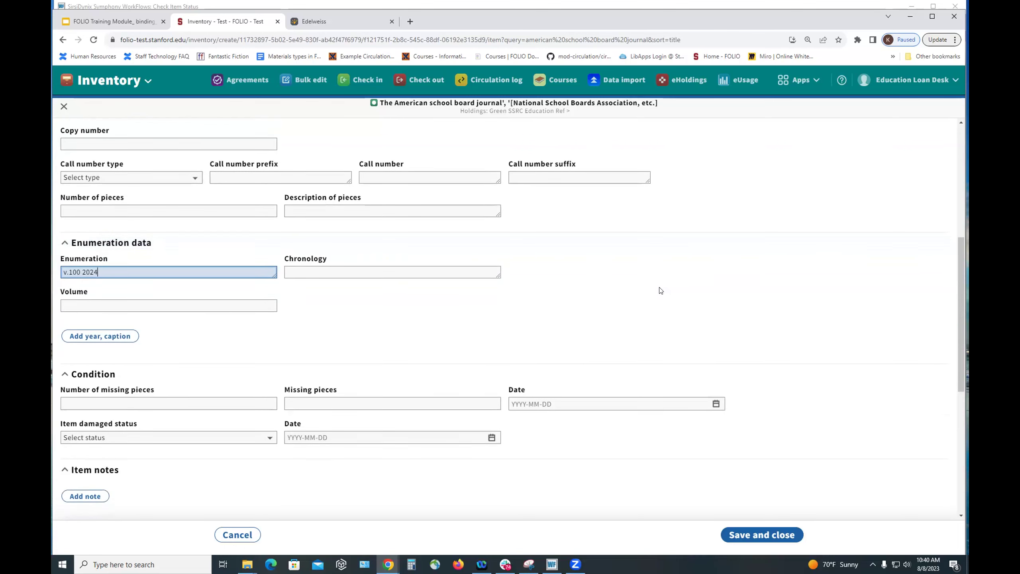
{"action": "scroll", "coordinate": [661, 291], "scroll_direction": "down", "scroll_amount": 1}
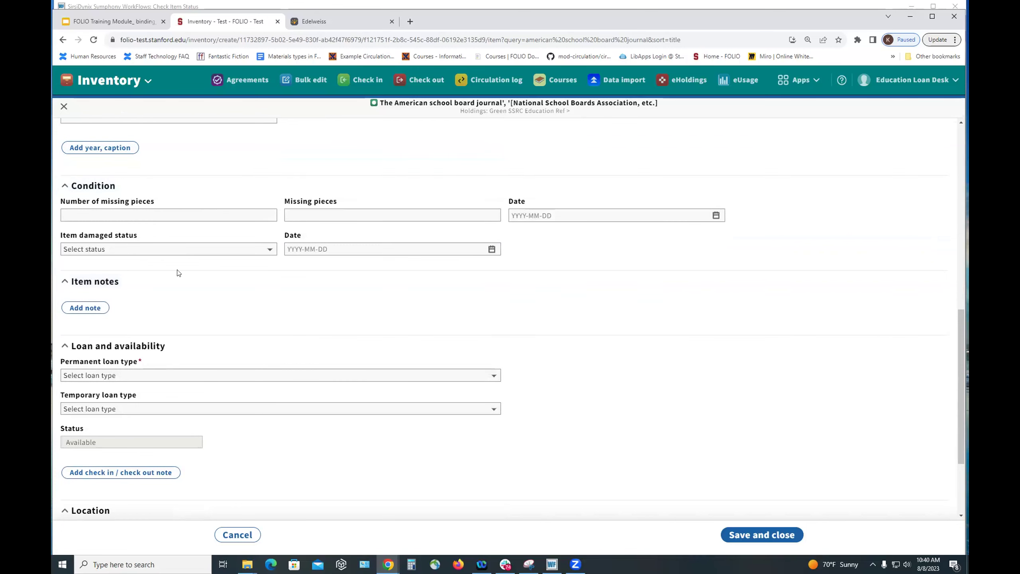
{"action": "scroll", "coordinate": [161, 268], "scroll_direction": "down", "scroll_amount": 2}
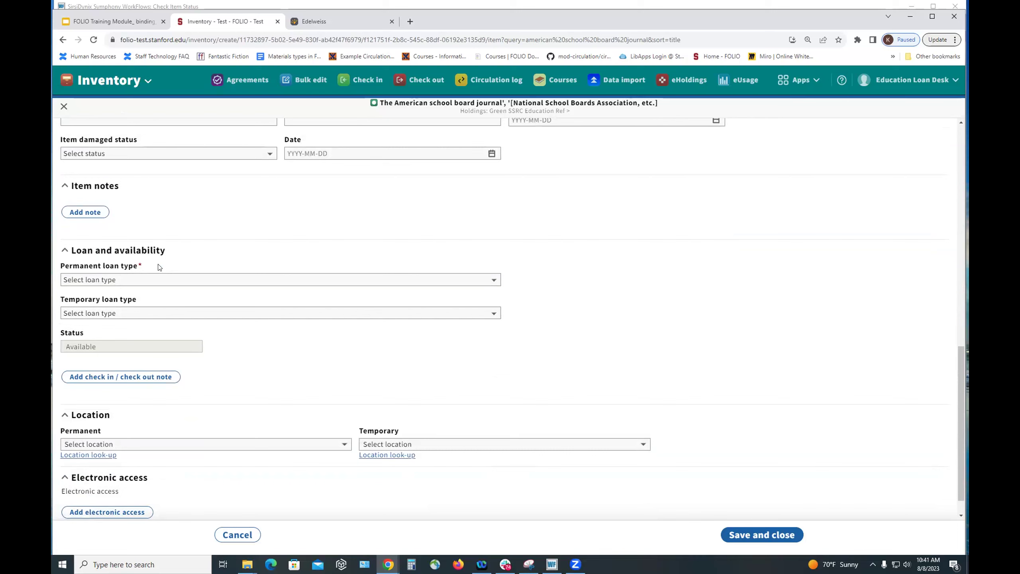
{"action": "scroll", "coordinate": [159, 267], "scroll_direction": "up", "scroll_amount": 10}
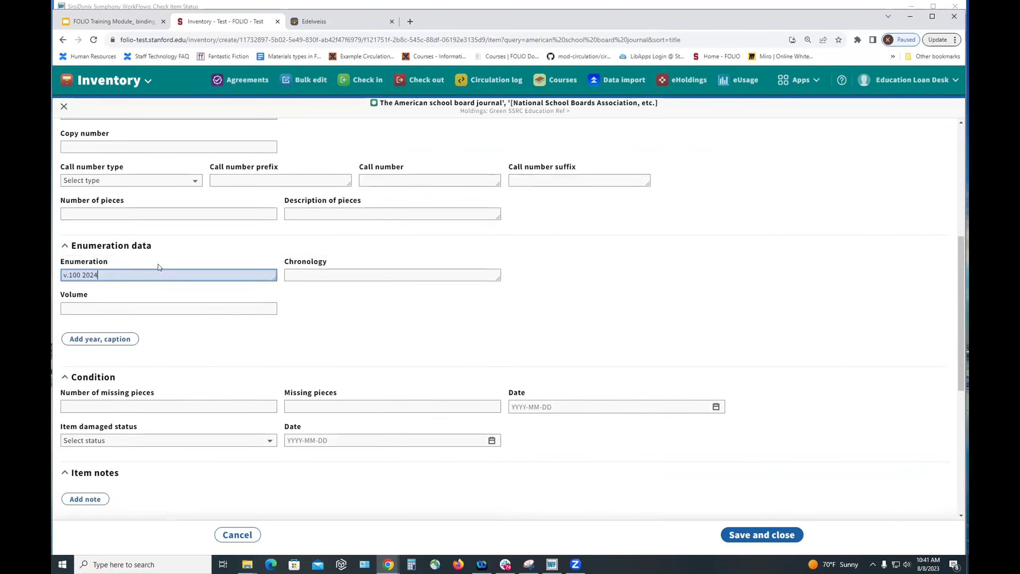
{"action": "scroll", "coordinate": [159, 267], "scroll_direction": "up", "scroll_amount": 2}
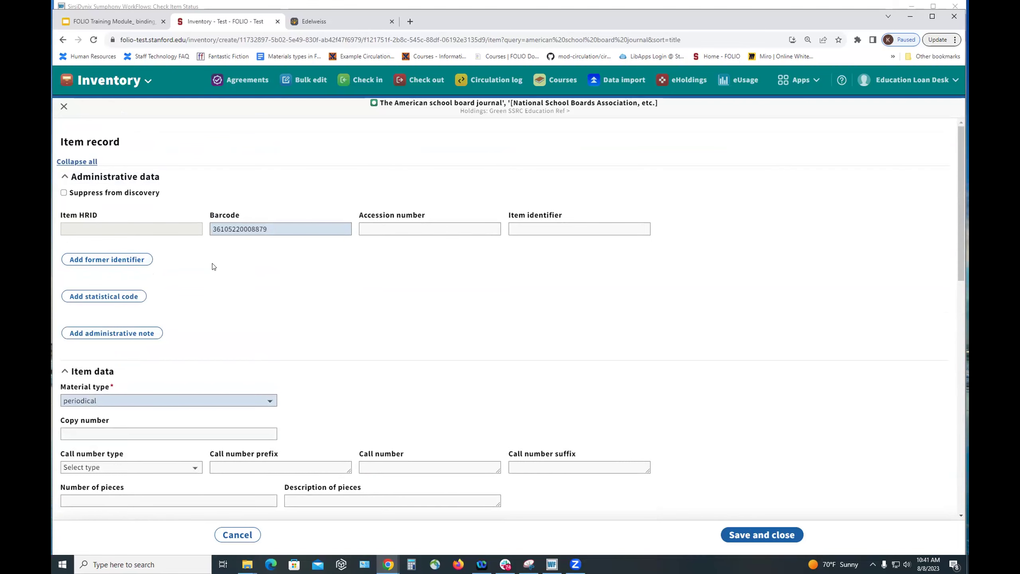
{"action": "scroll", "coordinate": [212, 263], "scroll_direction": "down", "scroll_amount": 3}
{"action": "scroll", "coordinate": [212, 263], "scroll_direction": "down", "scroll_amount": 7}
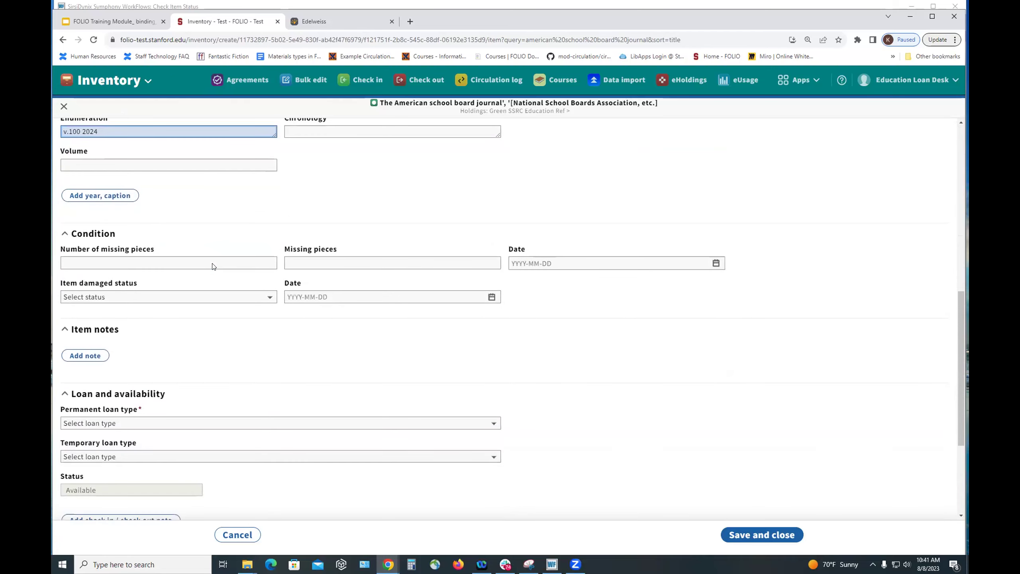
{"action": "scroll", "coordinate": [211, 263], "scroll_direction": "down", "scroll_amount": 1}
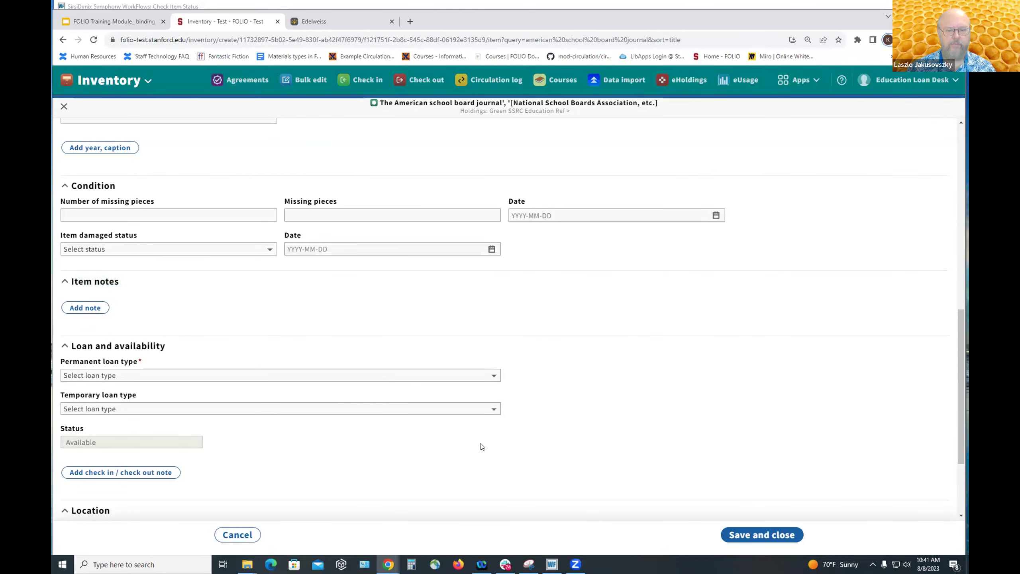
{"action": "scroll", "coordinate": [163, 207], "scroll_direction": "down", "scroll_amount": 3}
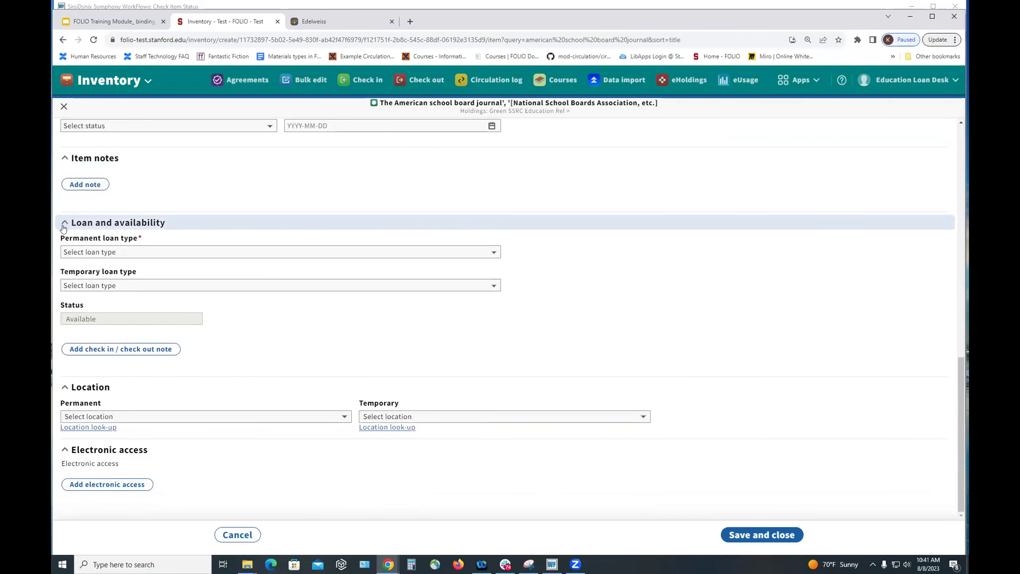
- Choose Can circulate as the item's permanent loan type
{"action": "left_click", "coordinate": [89, 253]}
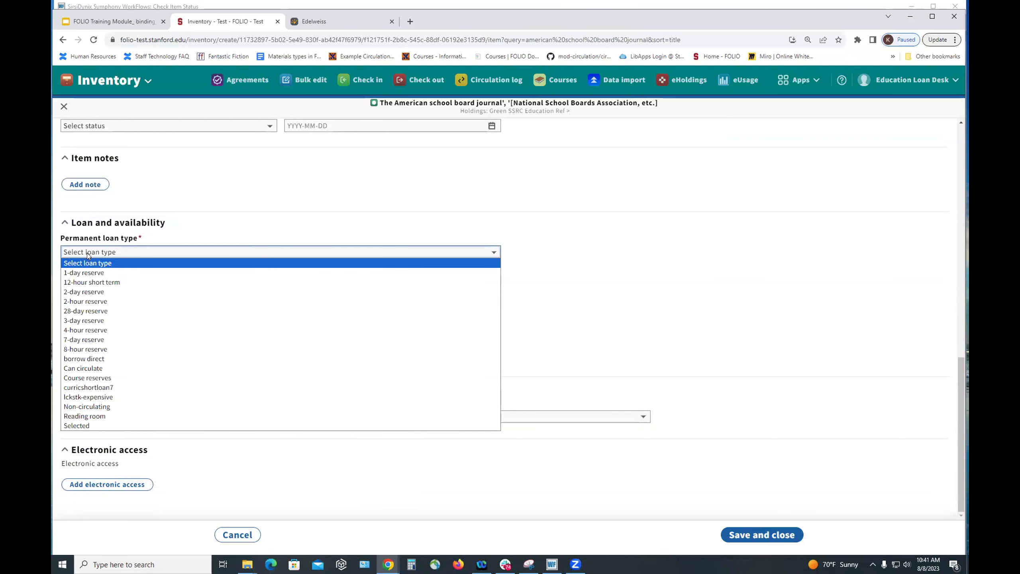
{"action": "left_click", "coordinate": [108, 369]}
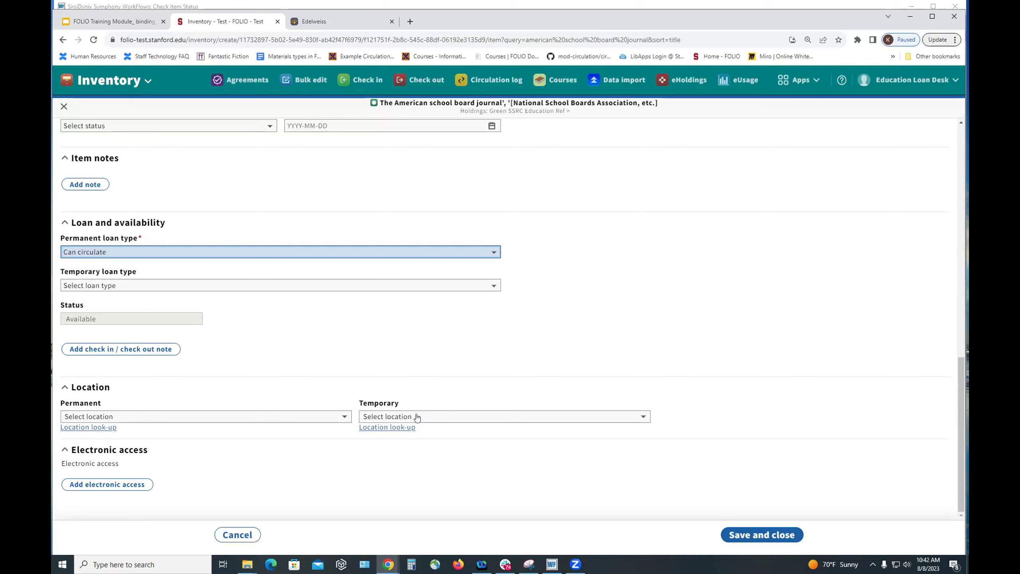
- Filter temporary locations by 'sul' and pick SUL TS Collection Care (SUL-TS-COLLECTIONCARE)
{"action": "left_click", "coordinate": [417, 417]}
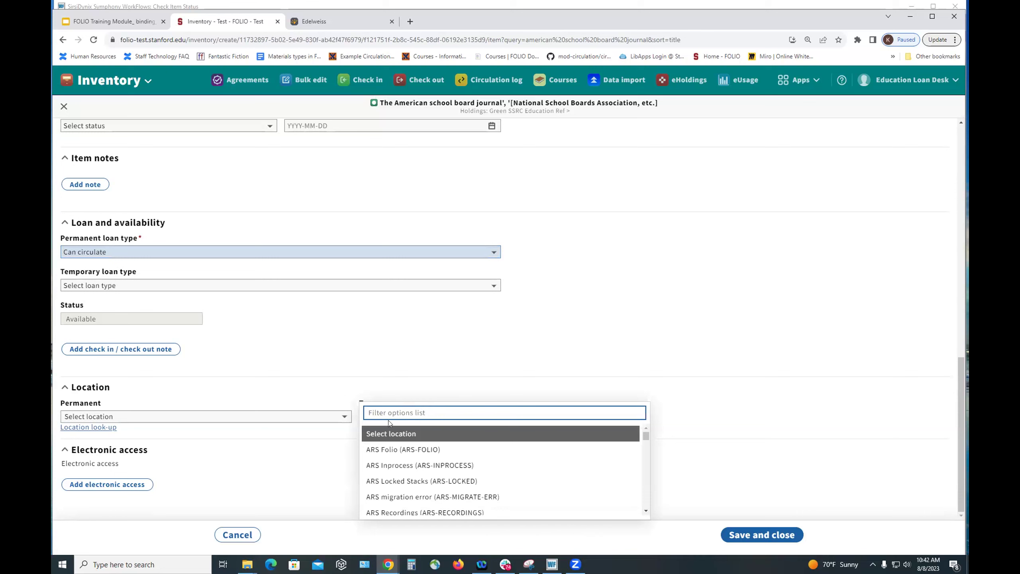
{"action": "type", "text": "sul"}
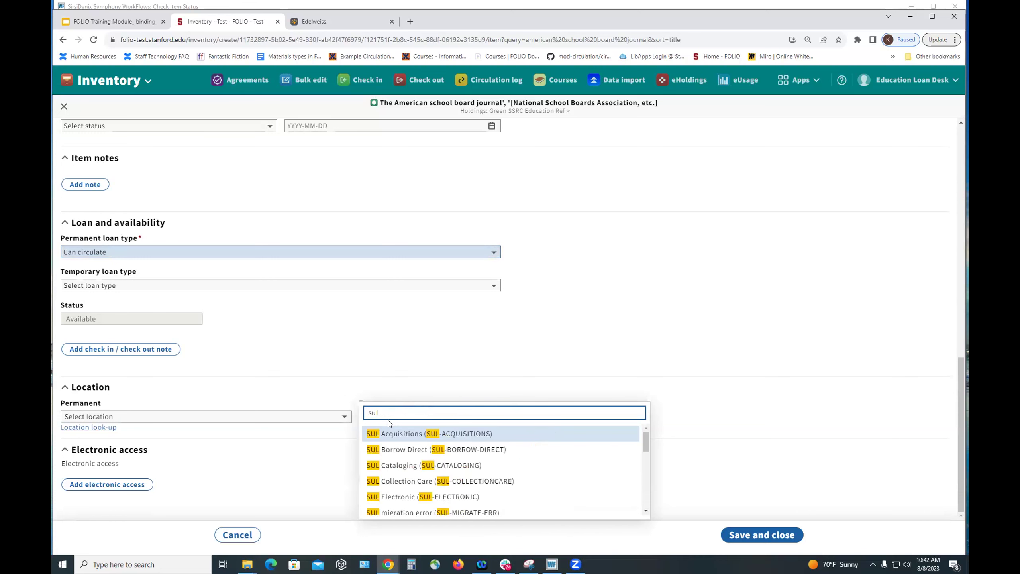
{"action": "scroll", "coordinate": [436, 447], "scroll_direction": "down", "scroll_amount": 1}
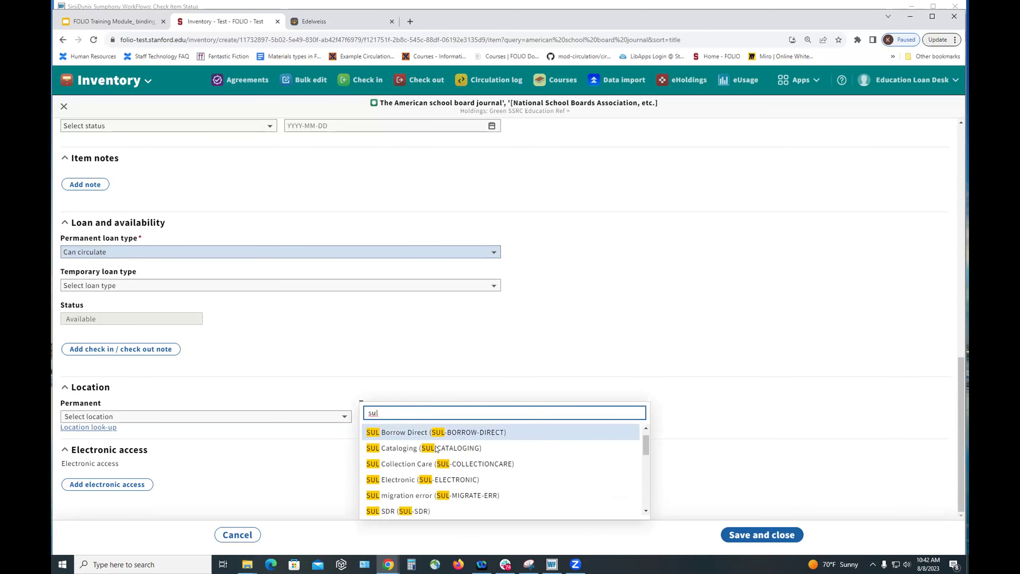
{"action": "scroll", "coordinate": [437, 448], "scroll_direction": "down", "scroll_amount": 3}
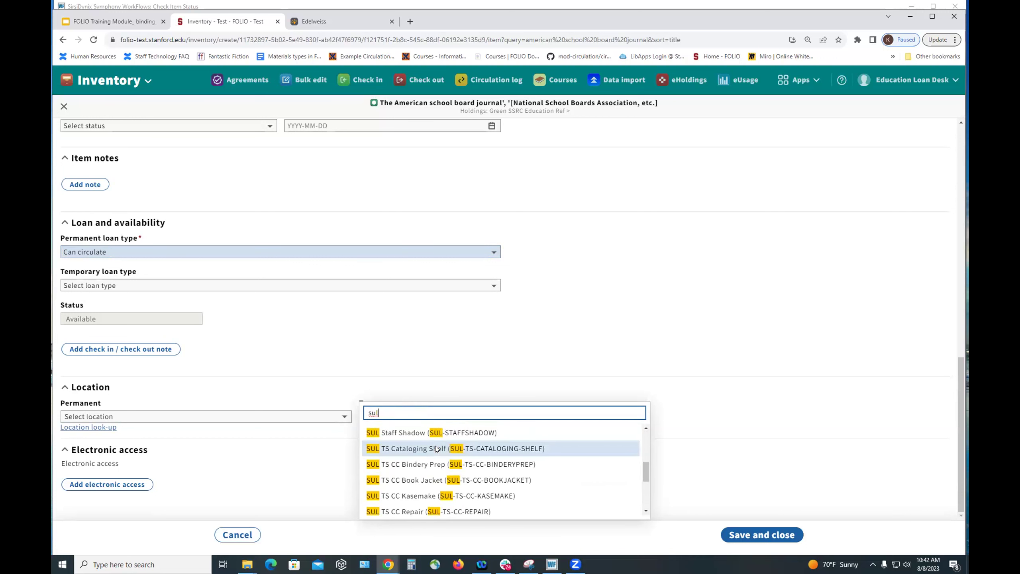
{"action": "scroll", "coordinate": [437, 448], "scroll_direction": "down", "scroll_amount": 3}
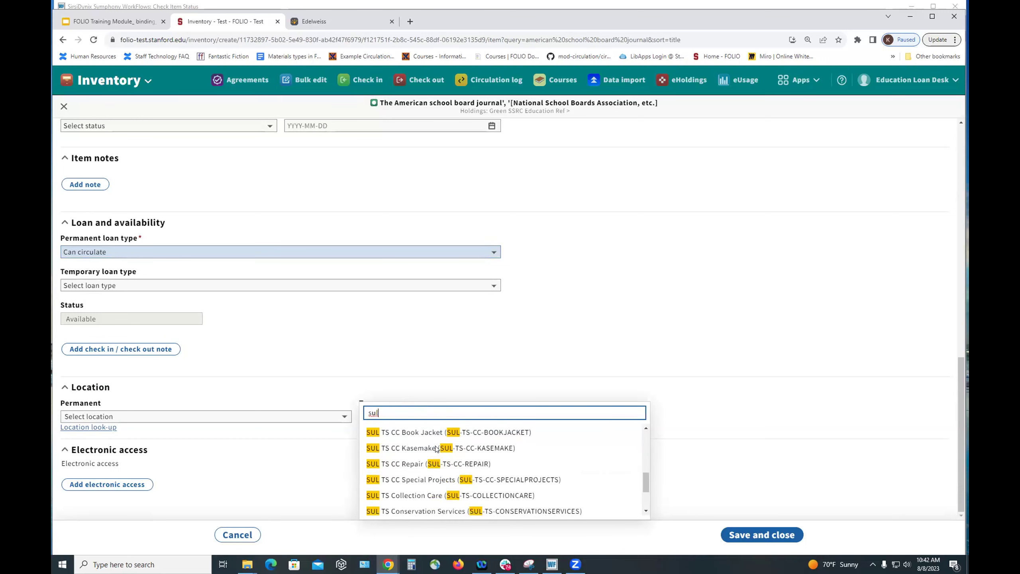
{"action": "left_click", "coordinate": [423, 498]}
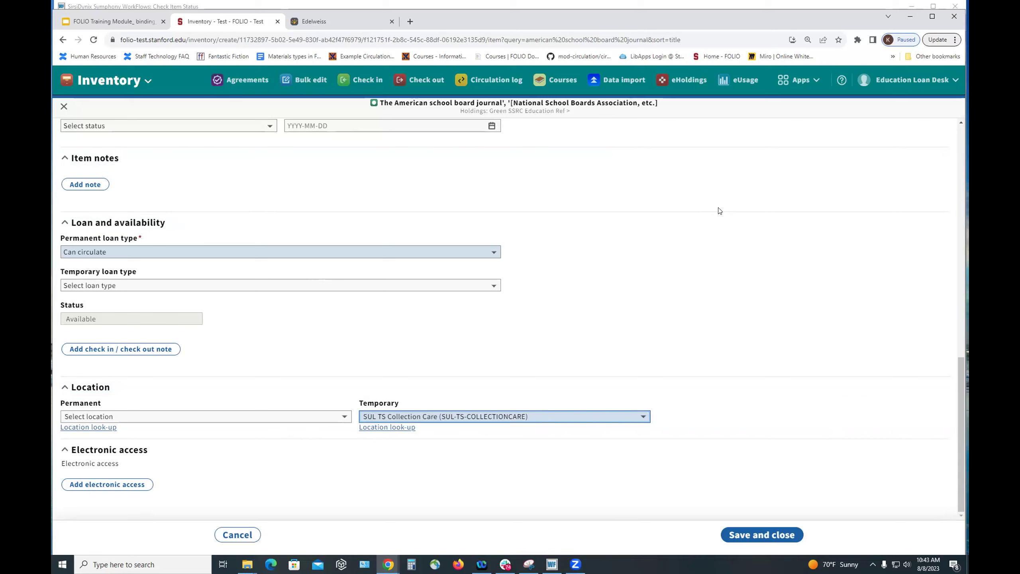
{"action": "scroll", "coordinate": [718, 182], "scroll_direction": "up", "scroll_amount": 5}
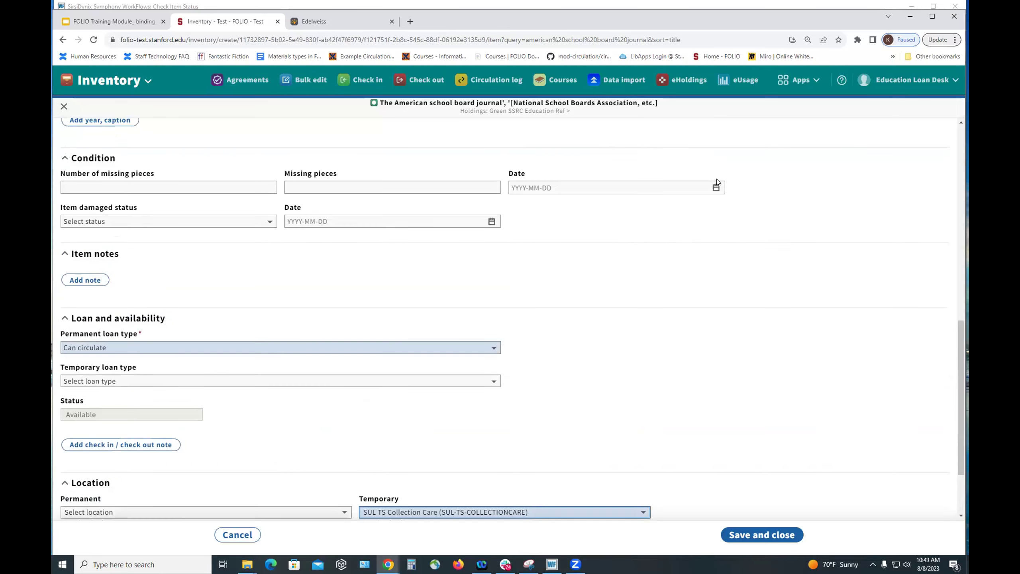
{"action": "scroll", "coordinate": [718, 182], "scroll_direction": "up", "scroll_amount": 4}
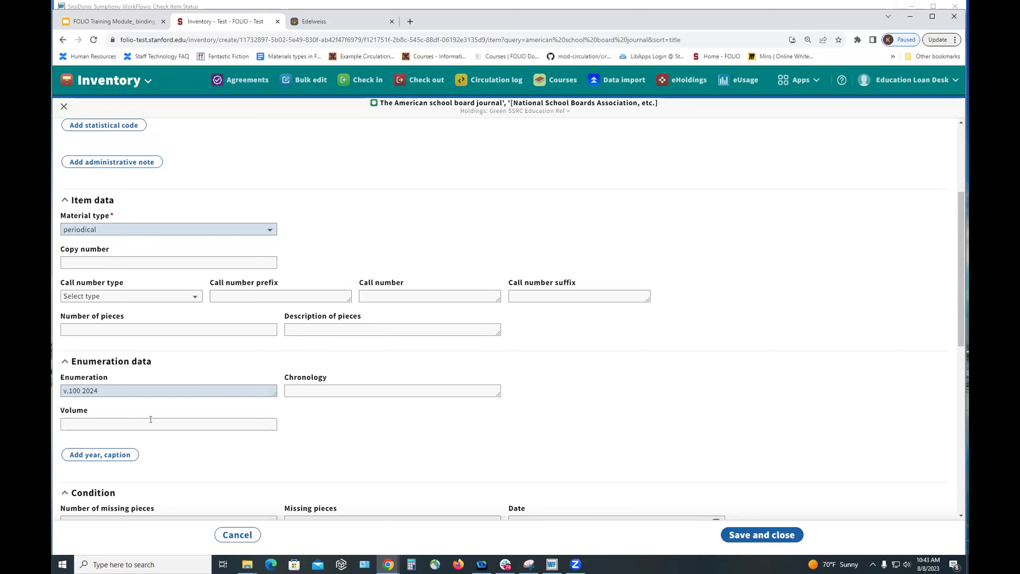
{"action": "scroll", "coordinate": [191, 361], "scroll_direction": "down", "scroll_amount": 3}
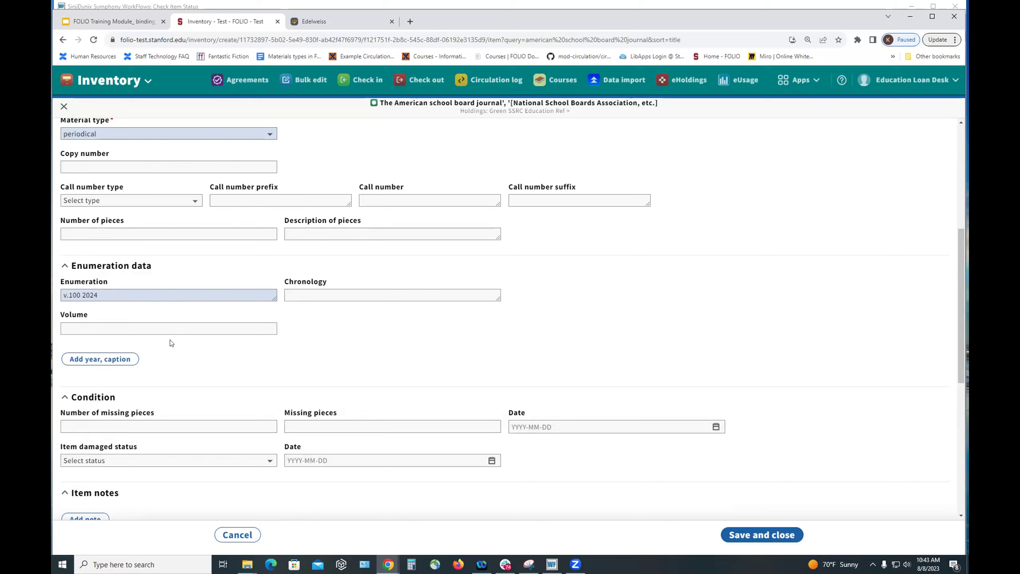
{"action": "scroll", "coordinate": [831, 349], "scroll_direction": "down", "scroll_amount": 2}
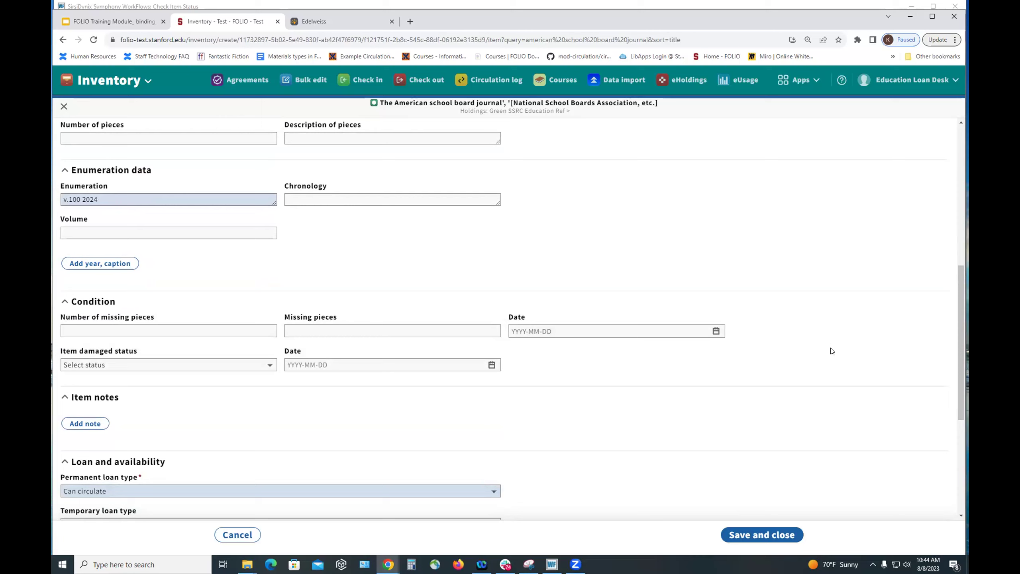
{"action": "scroll", "coordinate": [831, 351], "scroll_direction": "down", "scroll_amount": 1}
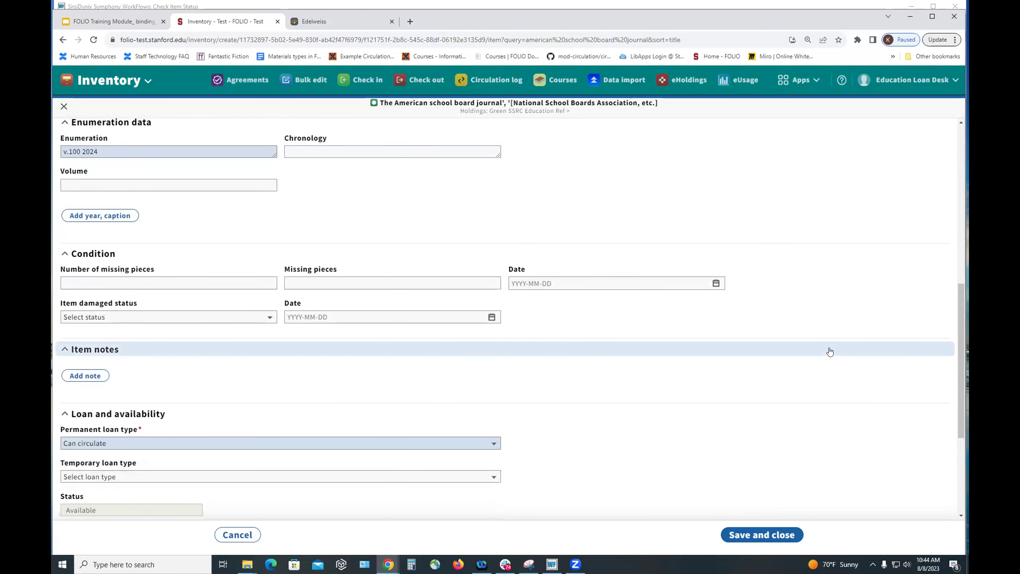
{"action": "scroll", "coordinate": [830, 351], "scroll_direction": "down", "scroll_amount": 2}
{"action": "scroll", "coordinate": [832, 351], "scroll_direction": "down", "scroll_amount": 2}
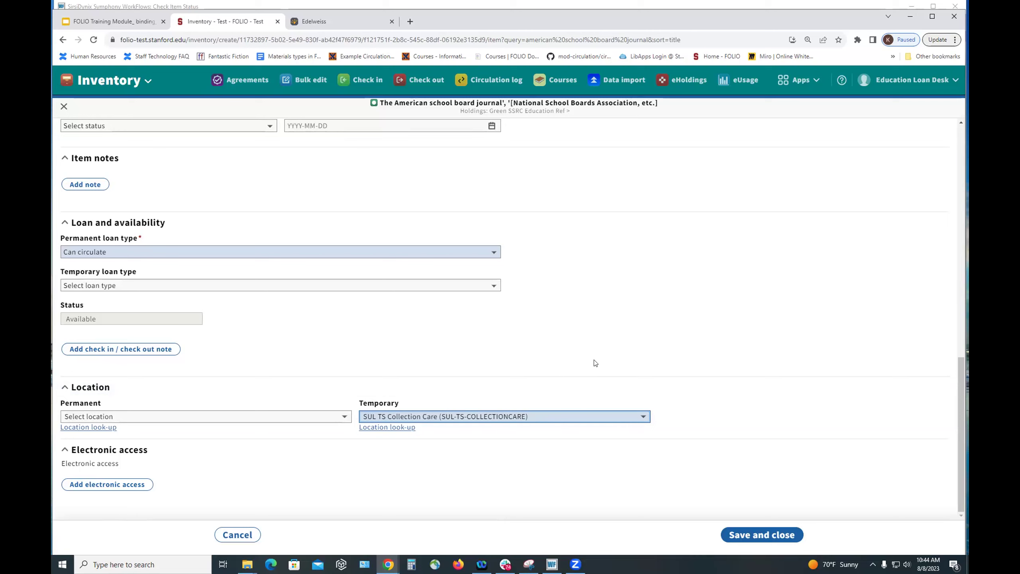
{"action": "scroll", "coordinate": [596, 363], "scroll_direction": "up", "scroll_amount": 15}
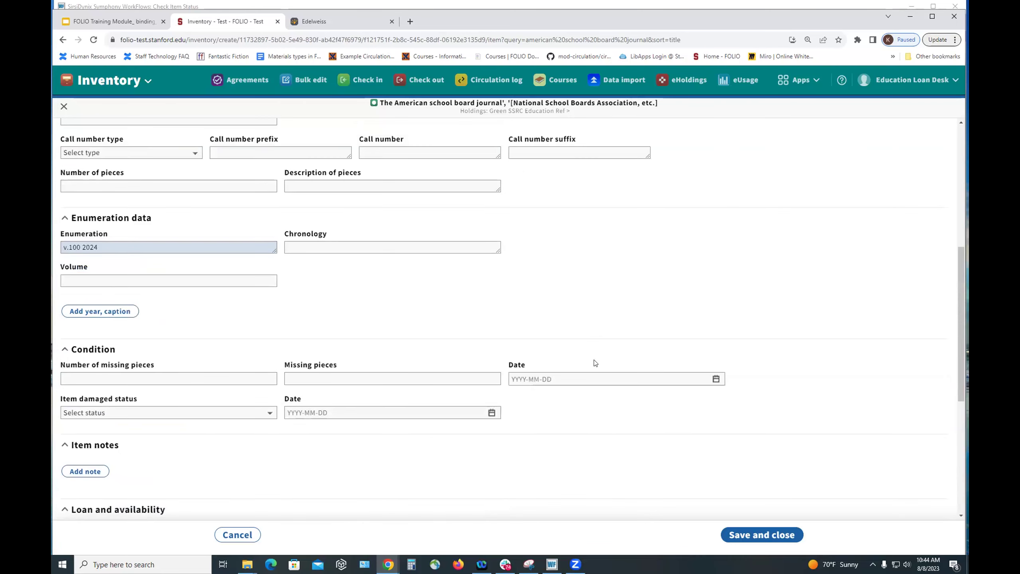
{"action": "scroll", "coordinate": [594, 362], "scroll_direction": "down", "scroll_amount": 3}
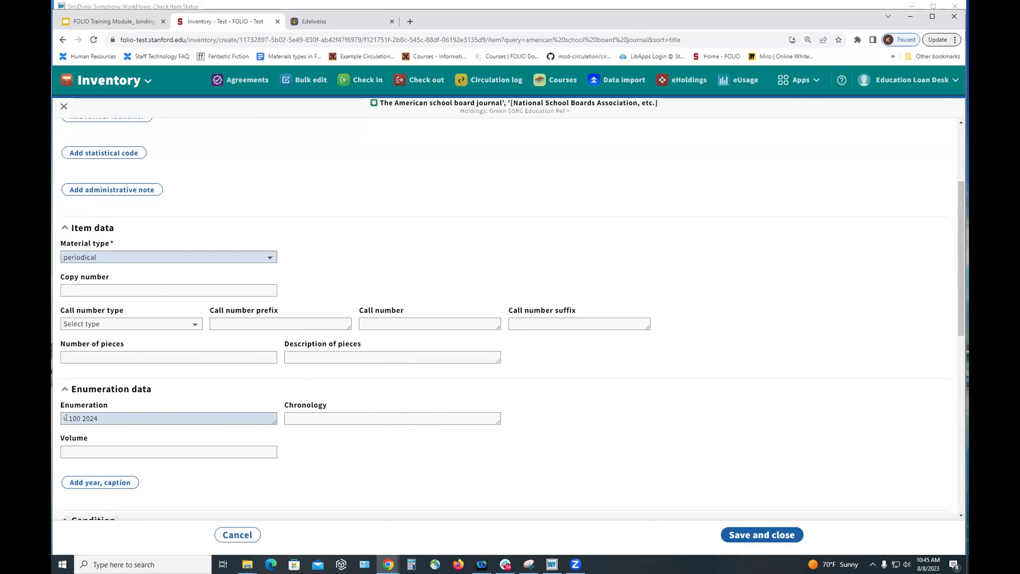
- Select the lowercase 'v' at the start of the enumeration 'v.100 2024'
{"action": "left_click_drag", "start_coordinate": [66, 418], "coordinate": [62, 418]}
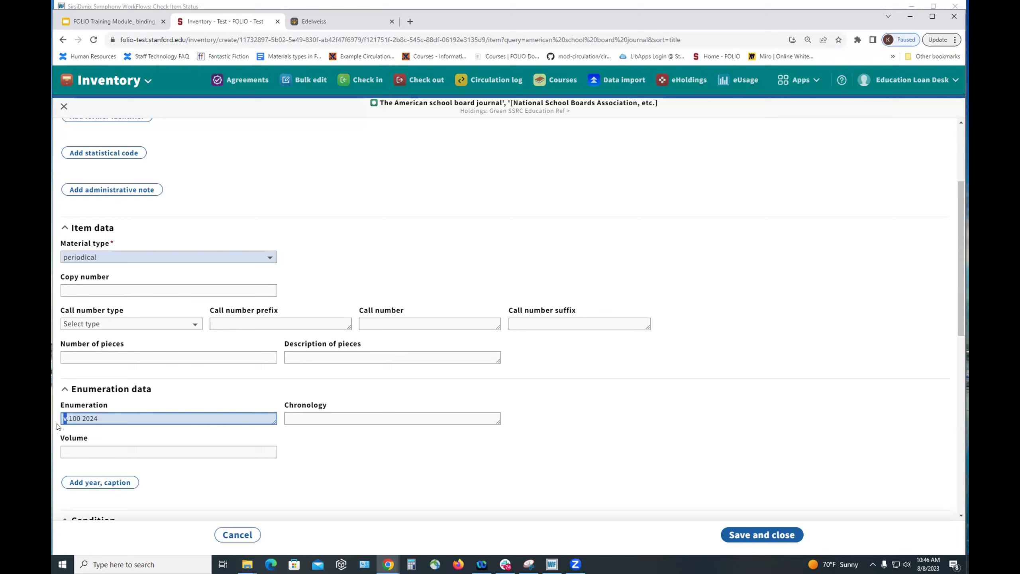
- Replace it with a capital 'V' so the enumeration reads 'V.100 2024'
{"action": "type", "text": "V"}
{"action": "scroll", "coordinate": [588, 412], "scroll_direction": "down", "scroll_amount": 10}
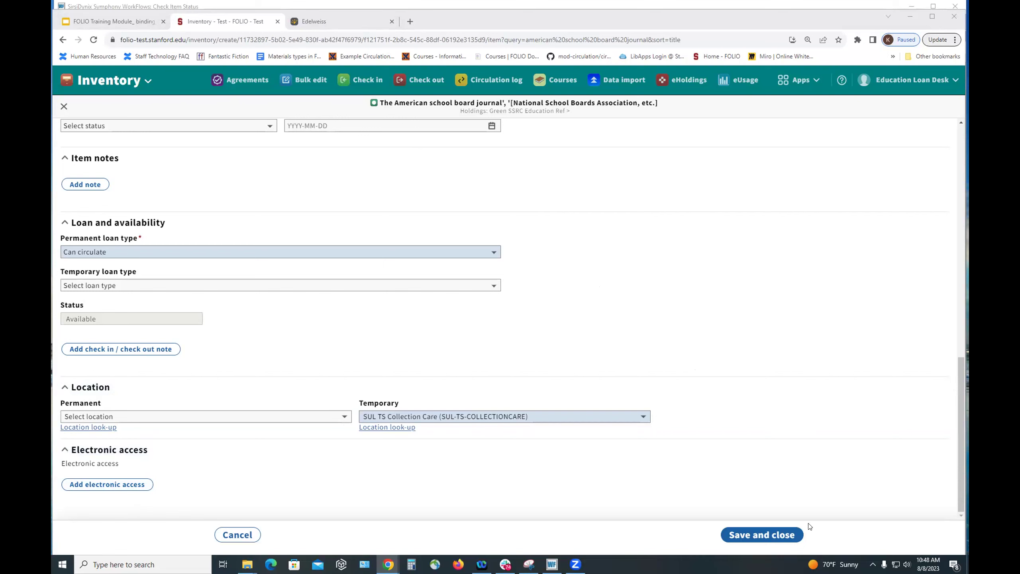
{"action": "left_click", "coordinate": [755, 536]}
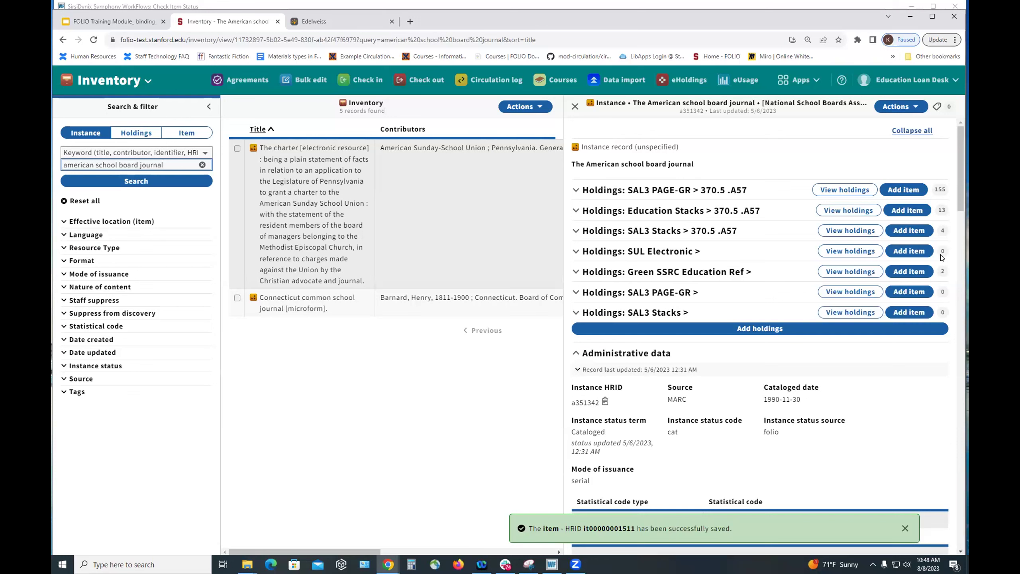
{"action": "left_click", "coordinate": [622, 273]}
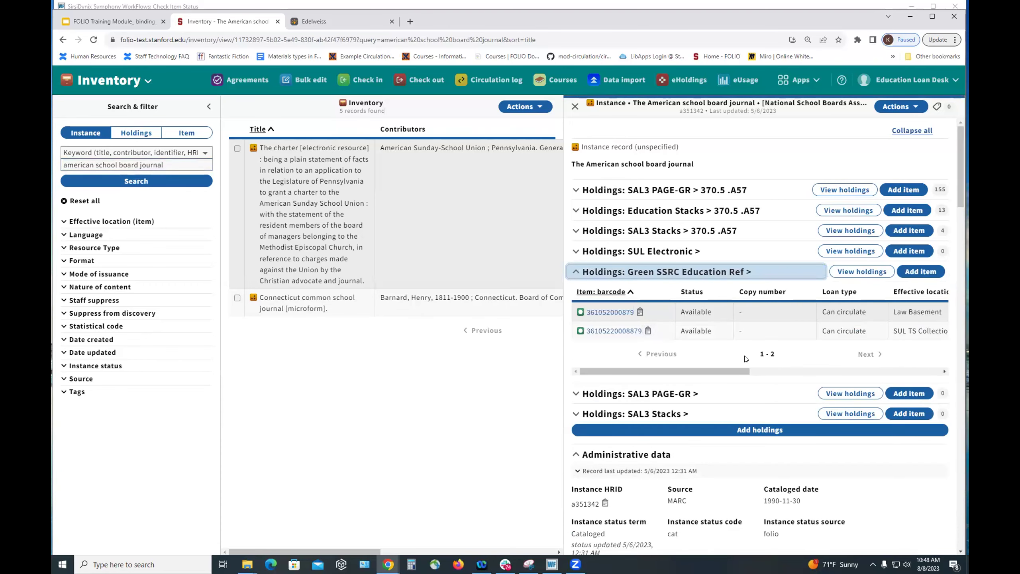
{"action": "left_click", "coordinate": [681, 370]}
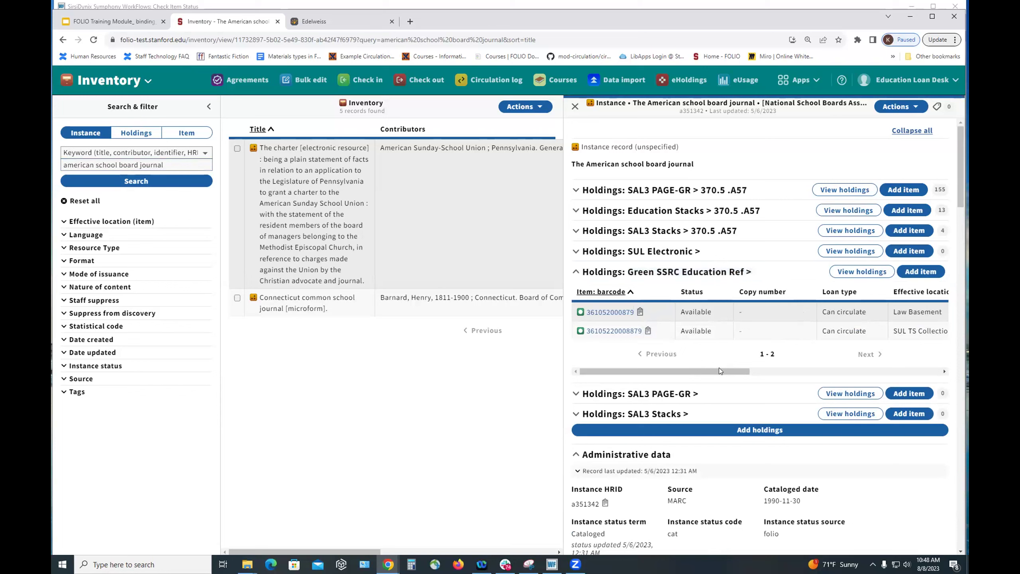
{"action": "left_click_drag", "start_coordinate": [739, 371], "coordinate": [676, 372]}
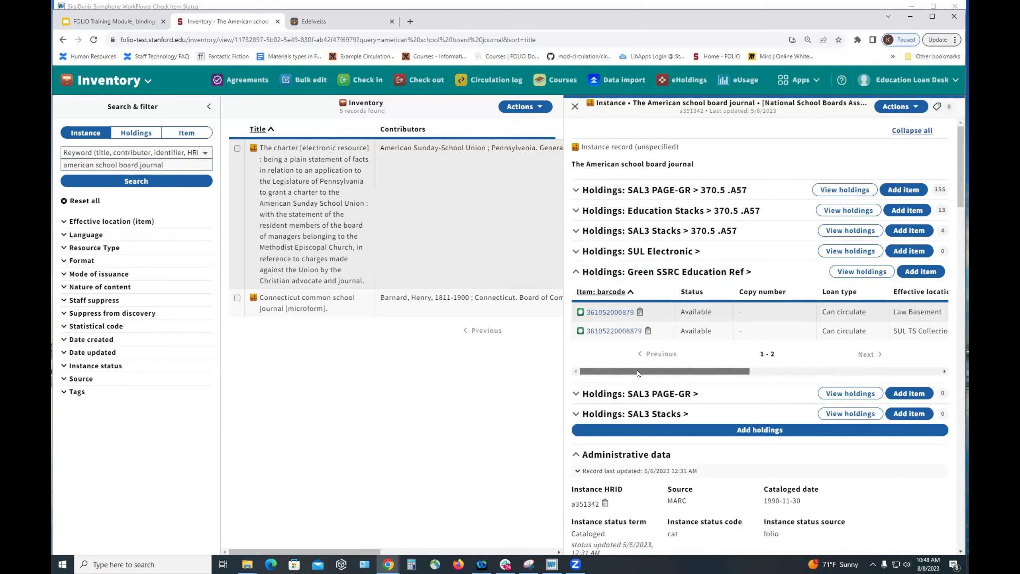
{"action": "left_click_drag", "start_coordinate": [637, 370], "coordinate": [719, 379]}
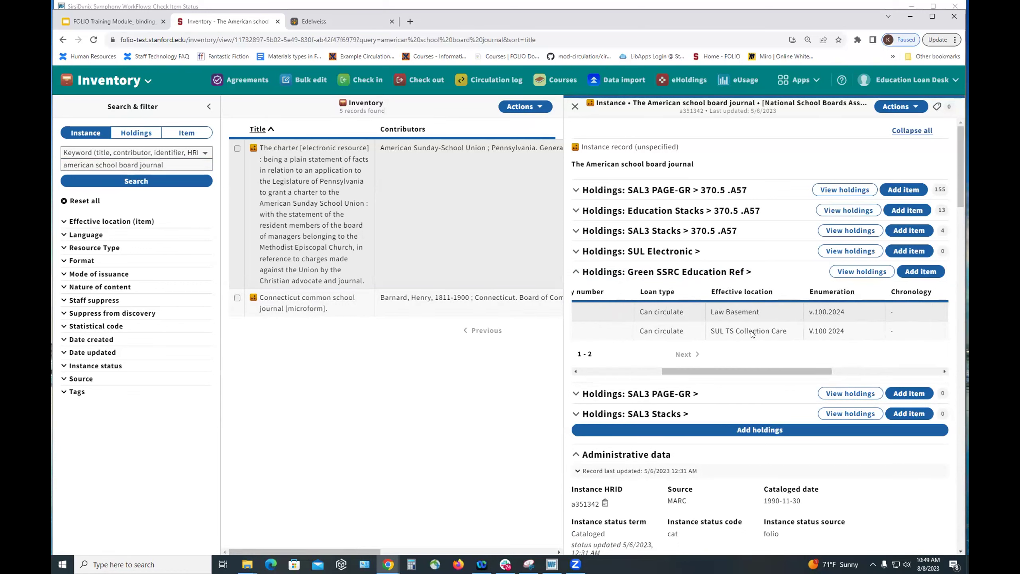
{"action": "left_click_drag", "start_coordinate": [679, 370], "coordinate": [565, 370]}
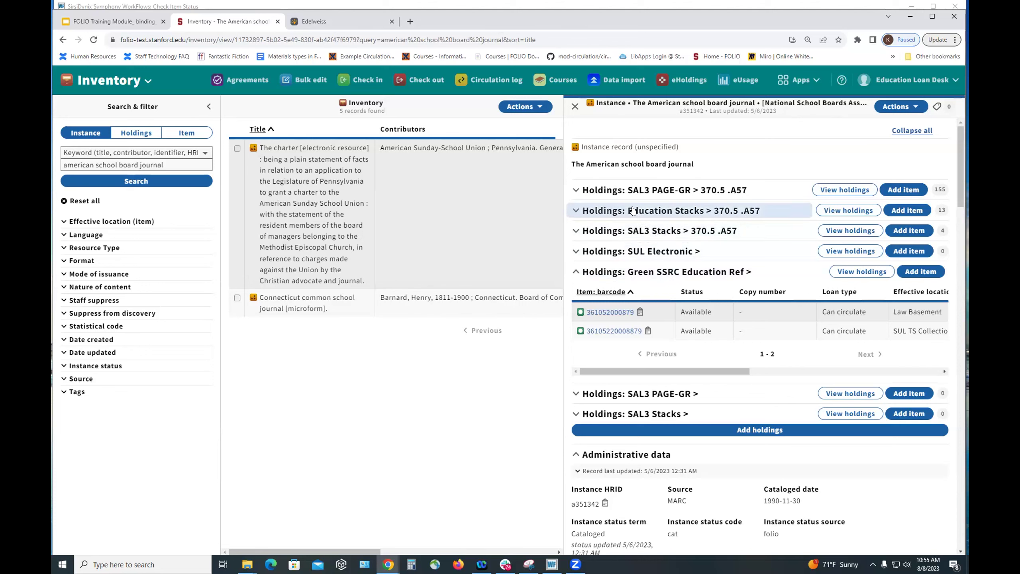
{"action": "left_click", "coordinate": [685, 273]}
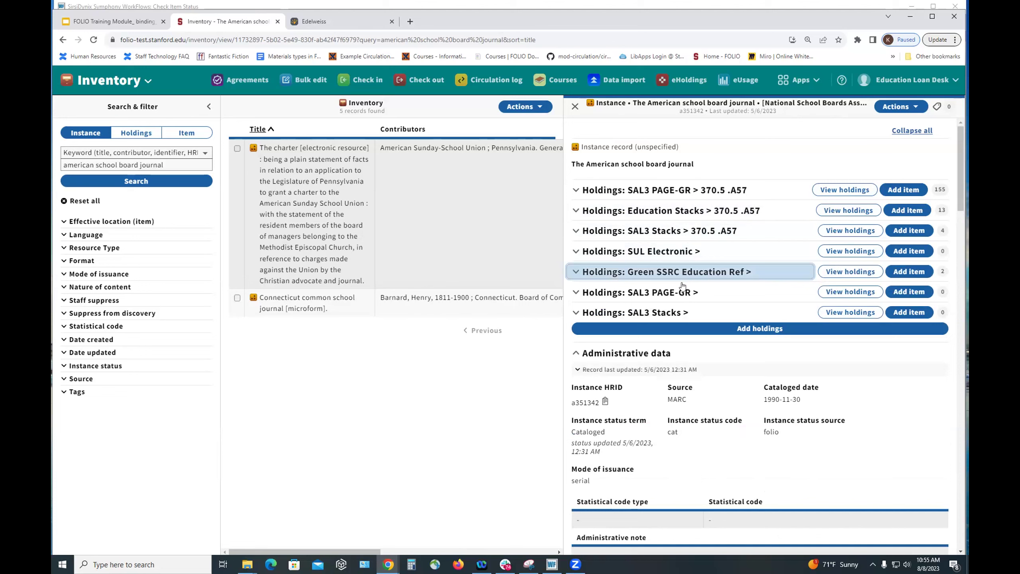
{"action": "left_click", "coordinate": [658, 274]}
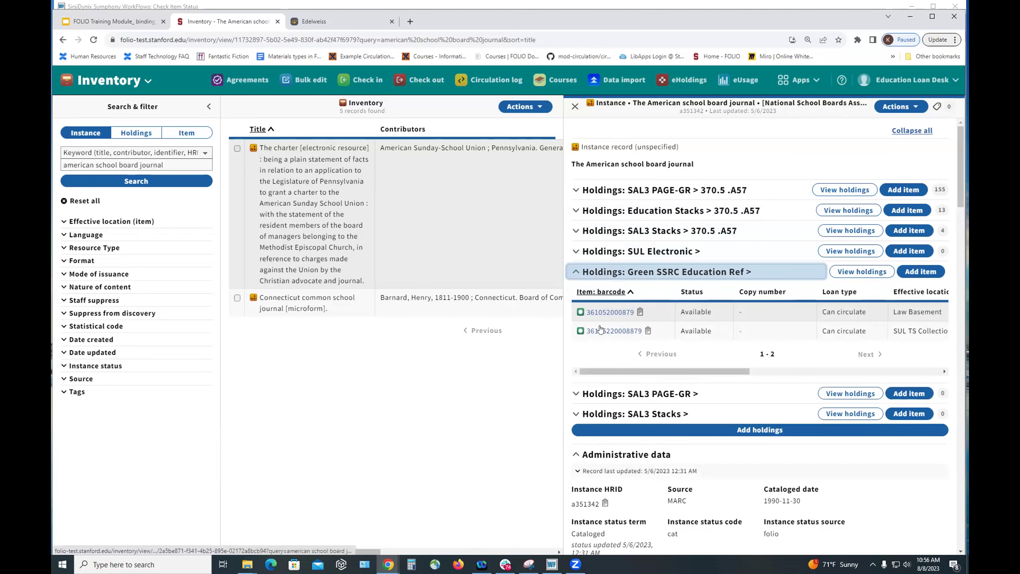
{"action": "left_click", "coordinate": [622, 333]}
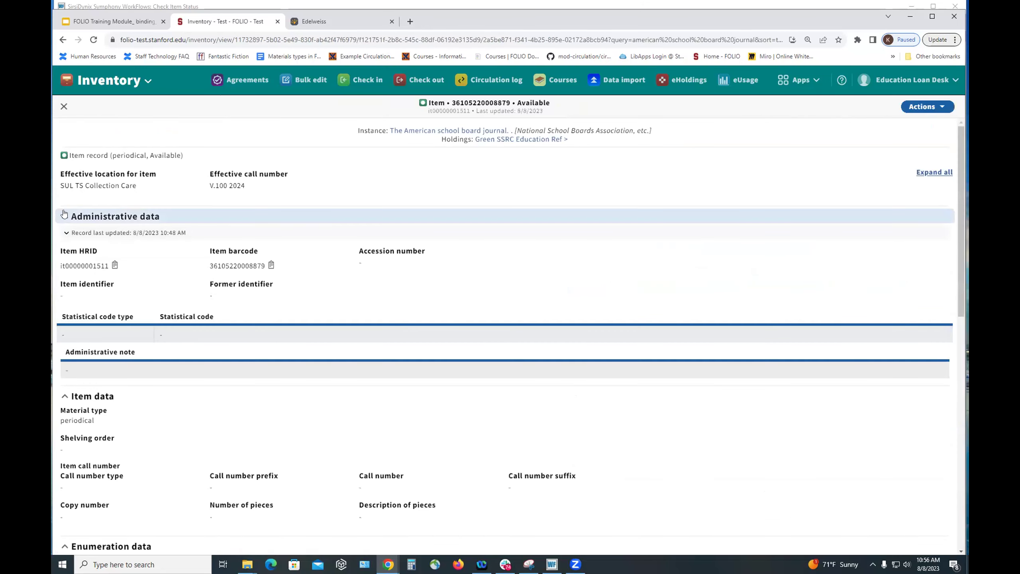
{"action": "left_click", "coordinate": [926, 107]}
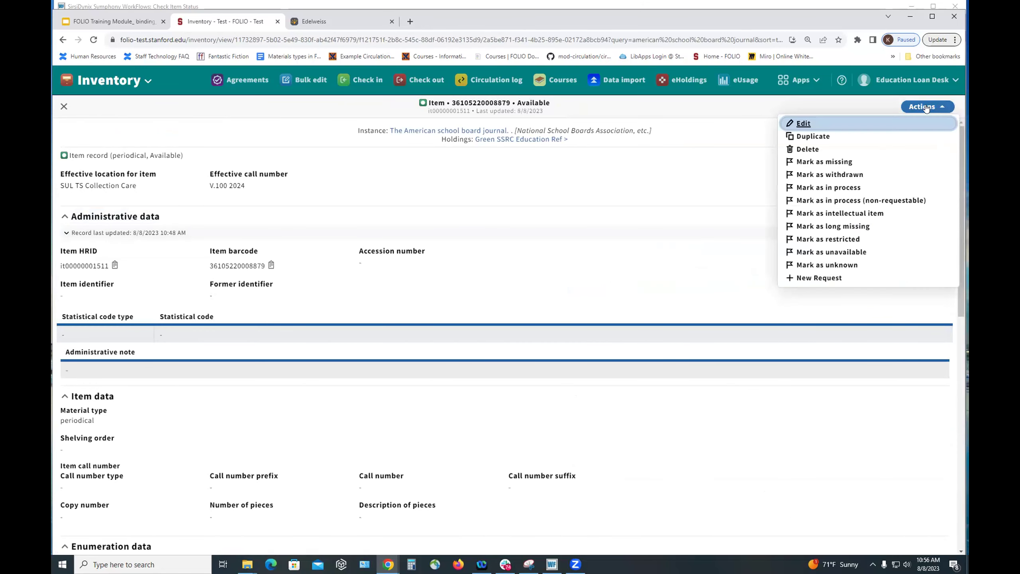
{"action": "left_click", "coordinate": [801, 125]}
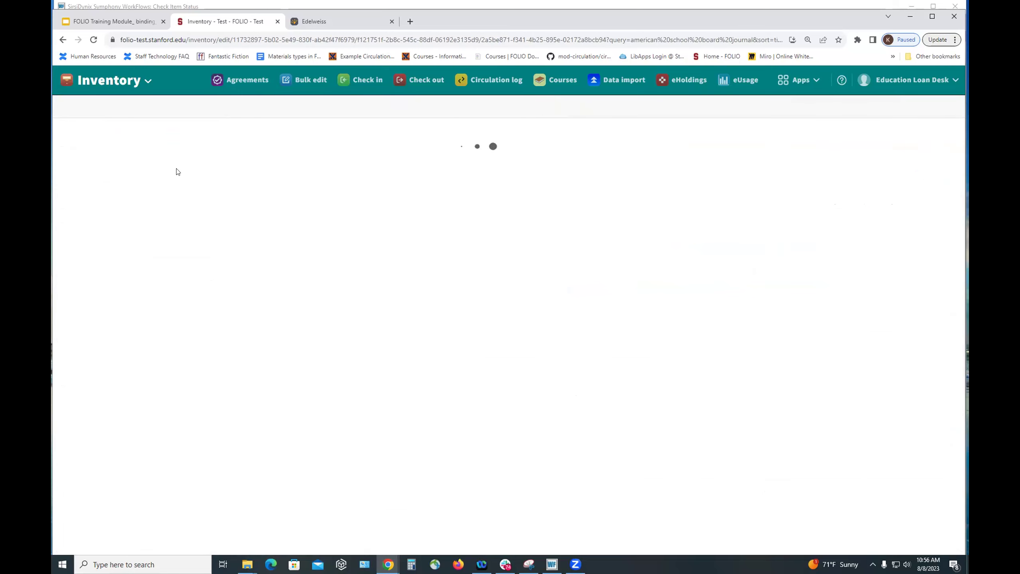
- Change the item's enumeration from V.100 2024 to V.99 2024 and save
{"action": "scroll", "coordinate": [94, 223], "scroll_direction": "down", "scroll_amount": 8}
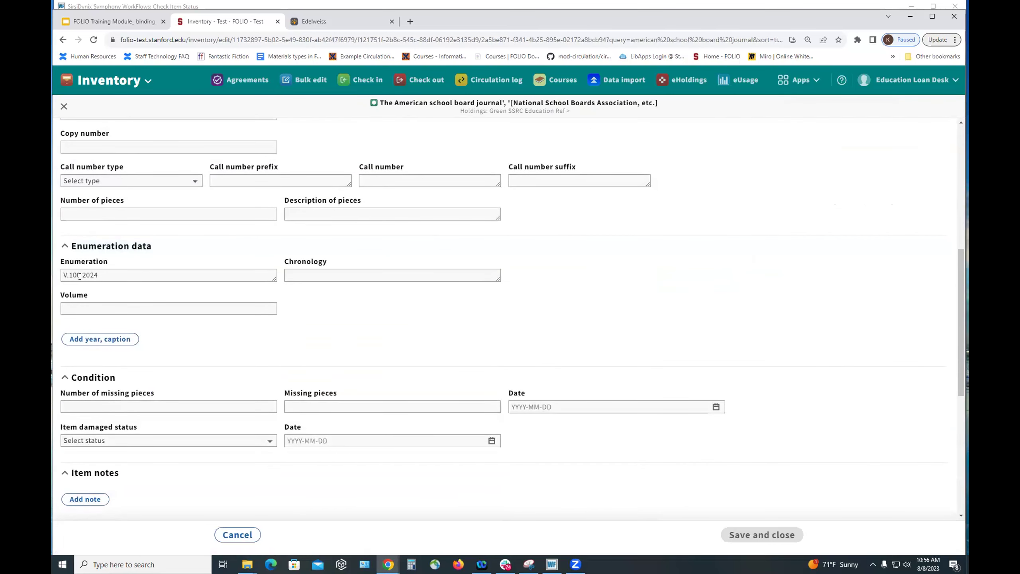
{"action": "double_click", "coordinate": [79, 273]}
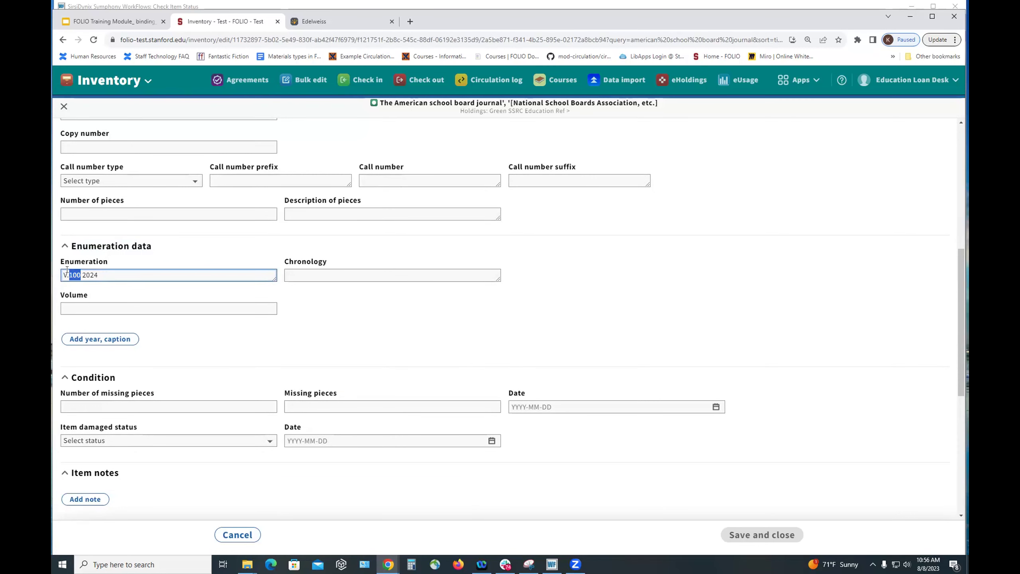
{"action": "type", "text": "99"}
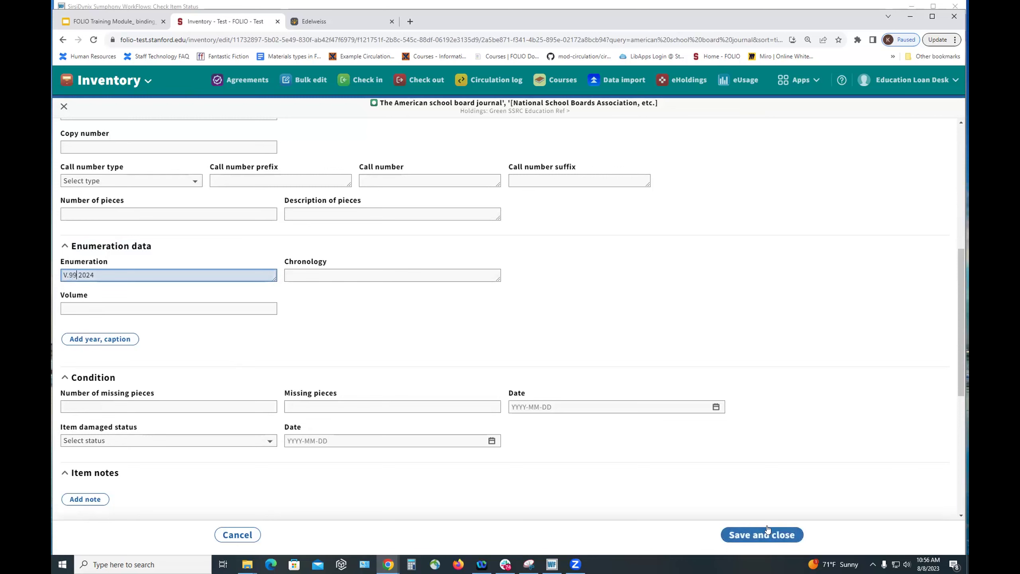
{"action": "scroll", "coordinate": [765, 342], "scroll_direction": "up", "scroll_amount": 3}
{"action": "scroll", "coordinate": [766, 341], "scroll_direction": "up", "scroll_amount": 3}
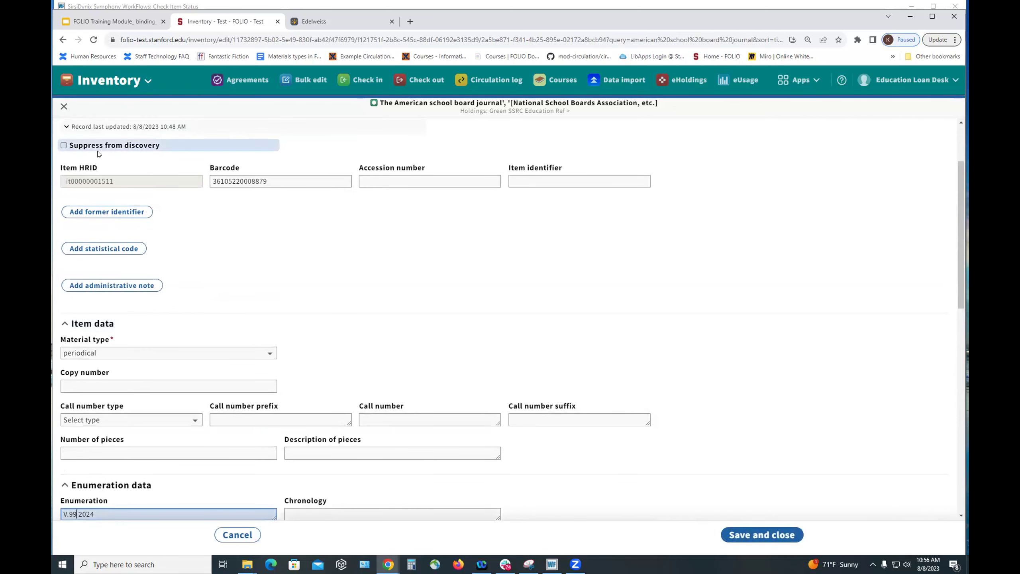
{"action": "scroll", "coordinate": [207, 231], "scroll_direction": "down", "scroll_amount": 4}
{"action": "scroll", "coordinate": [207, 232], "scroll_direction": "down", "scroll_amount": 10}
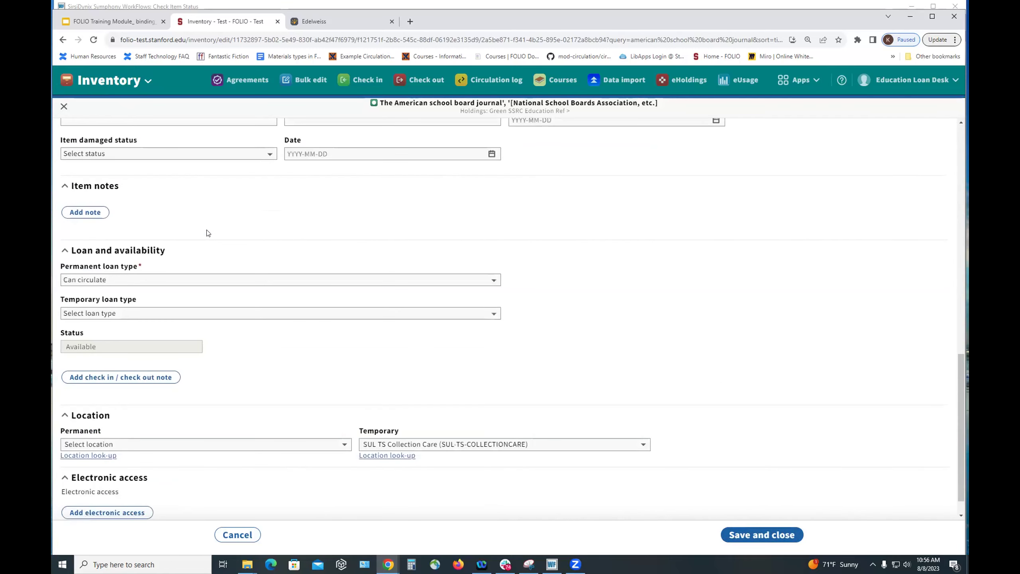
{"action": "scroll", "coordinate": [207, 234], "scroll_direction": "down", "scroll_amount": 1}
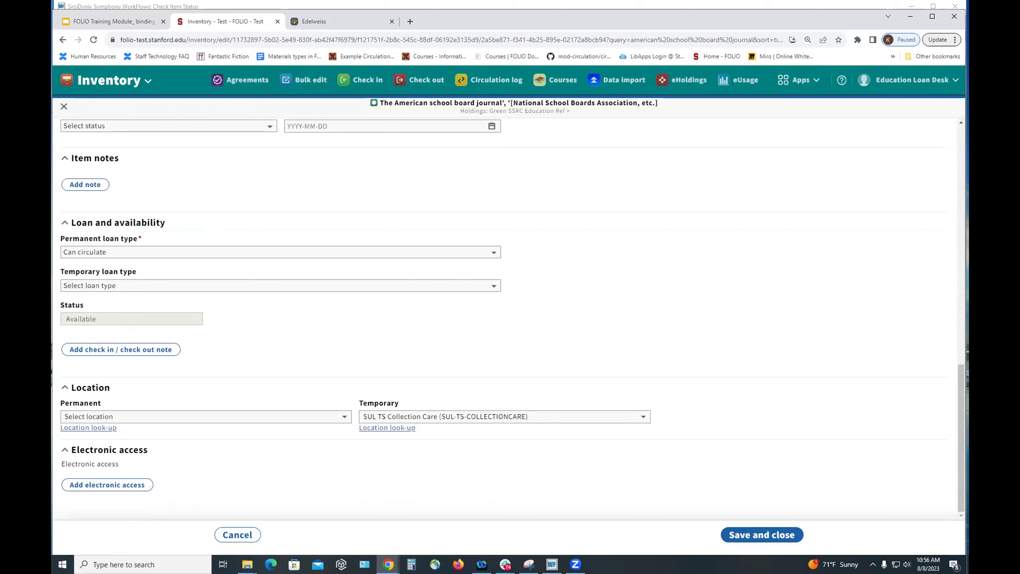
{"action": "left_click", "coordinate": [762, 533]}
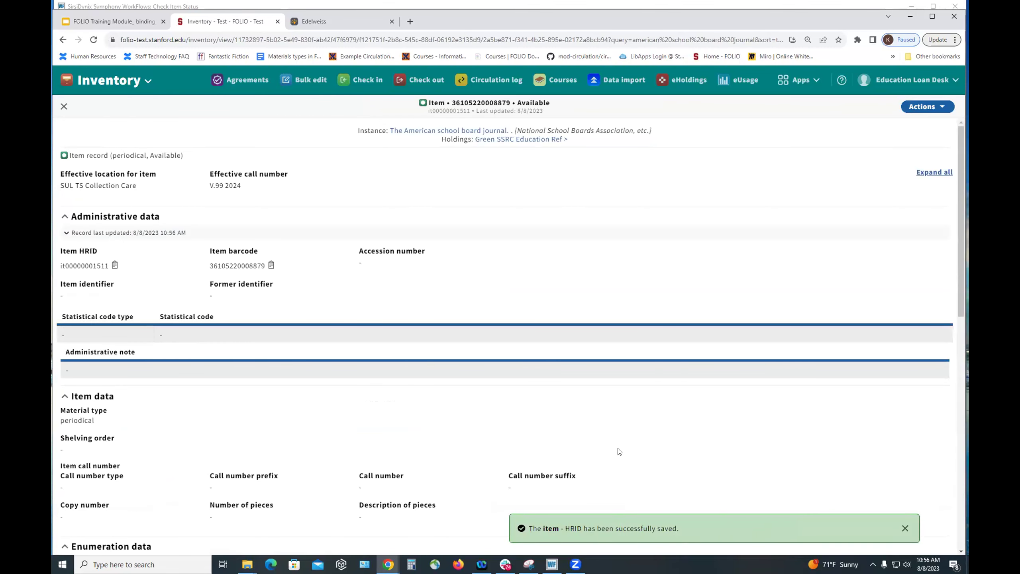
- Close the item record to return to The American school board journal instance
{"action": "left_click", "coordinate": [65, 106]}
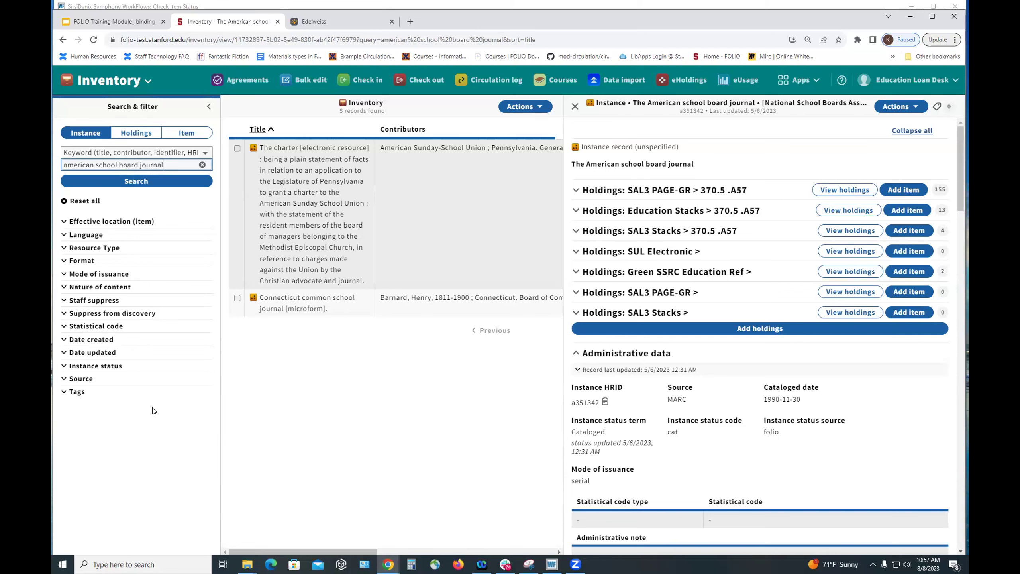
- In the FOLIO training deck, step through slides 5 and 6 to slide 8, 'Sending material to the bindery'
{"action": "left_click", "coordinate": [93, 23]}
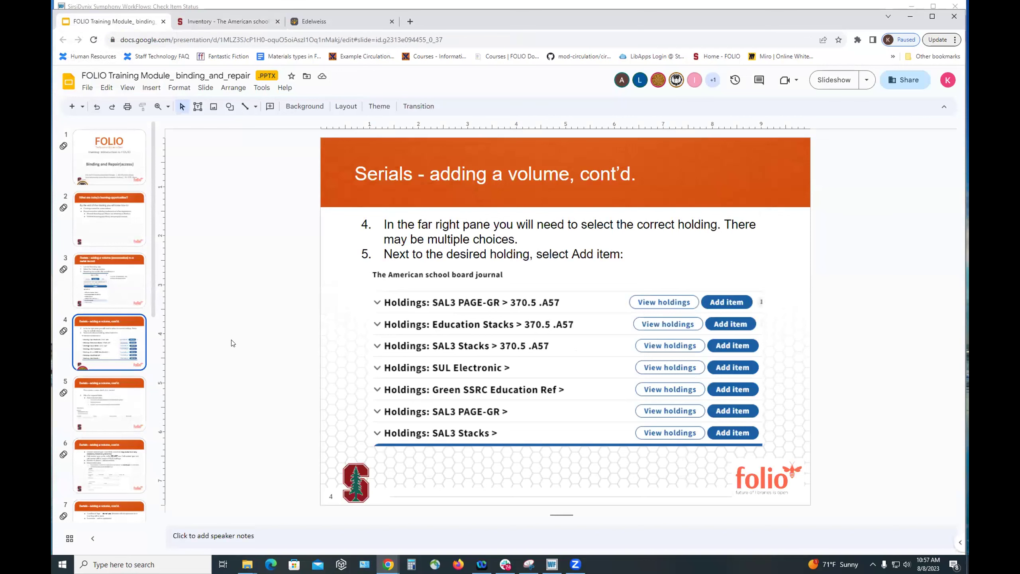
{"action": "left_click", "coordinate": [114, 405]}
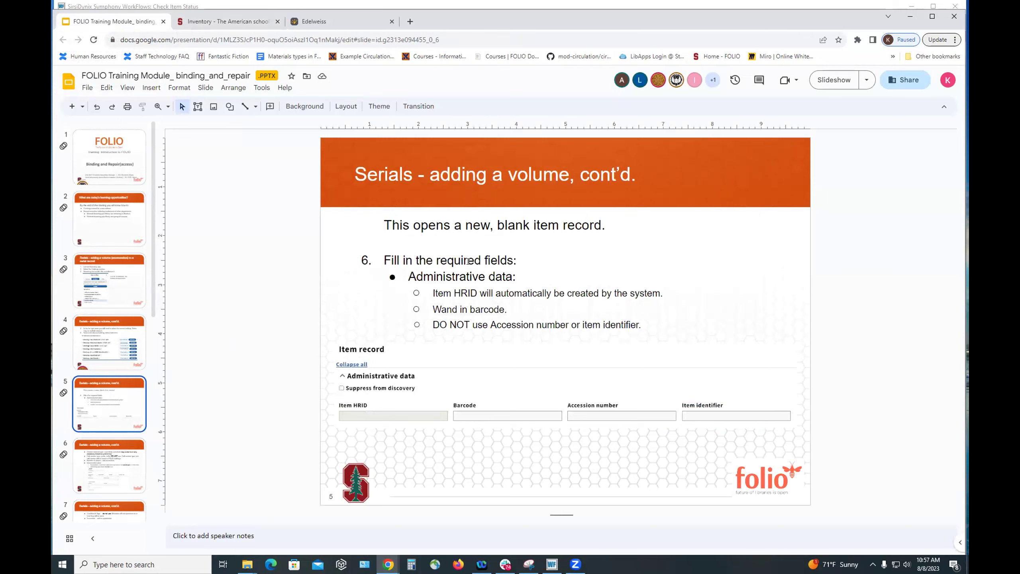
{"action": "key", "text": "Down"}
{"action": "scroll", "coordinate": [101, 398], "scroll_direction": "down", "scroll_amount": 5}
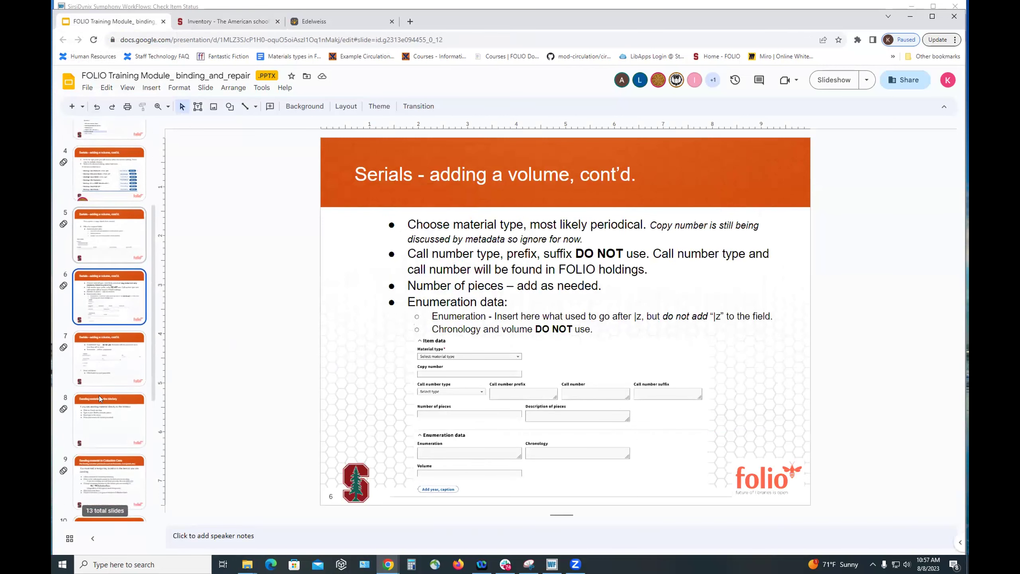
{"action": "scroll", "coordinate": [100, 398], "scroll_direction": "down", "scroll_amount": 4}
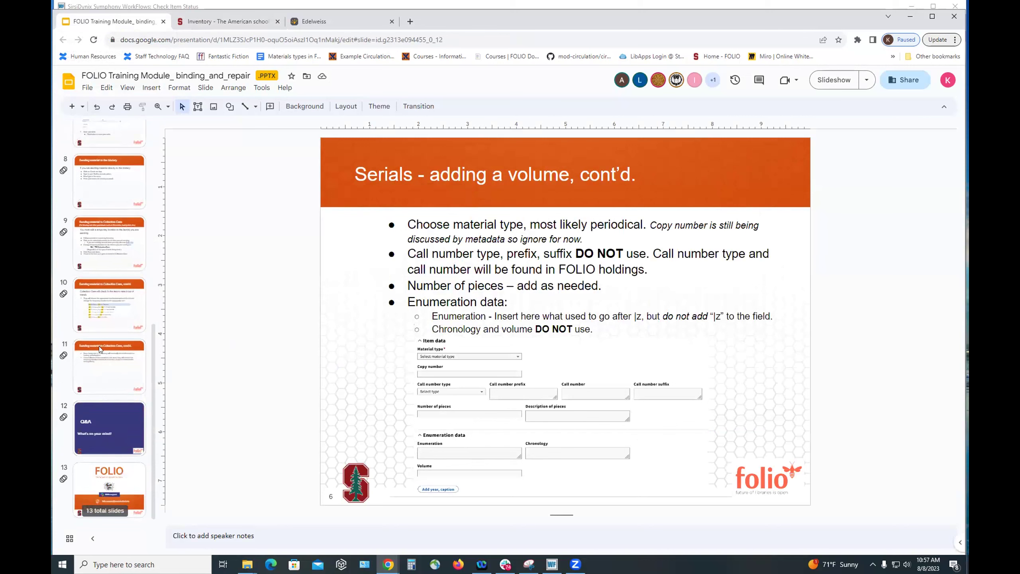
{"action": "left_click", "coordinate": [116, 180]}
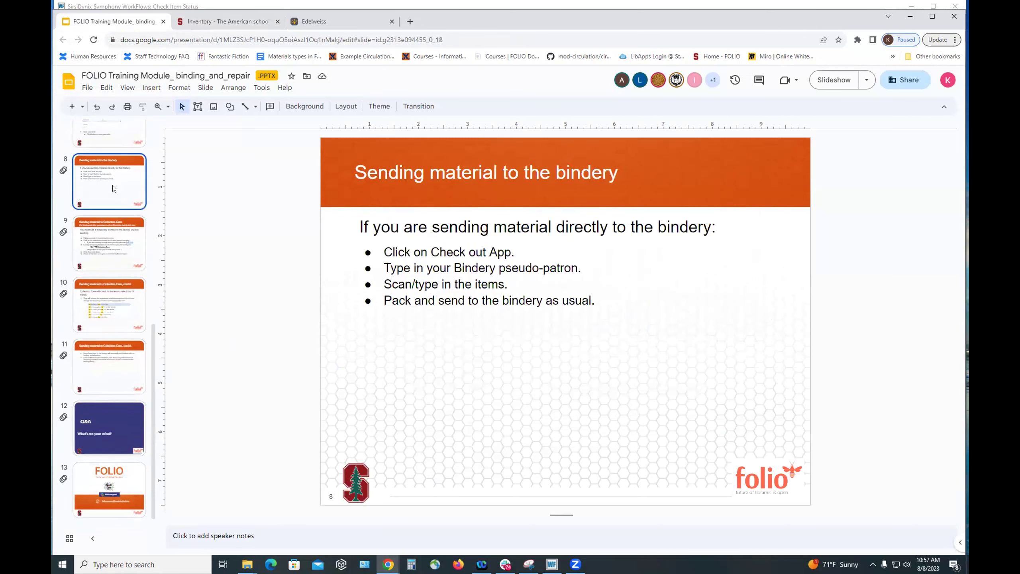
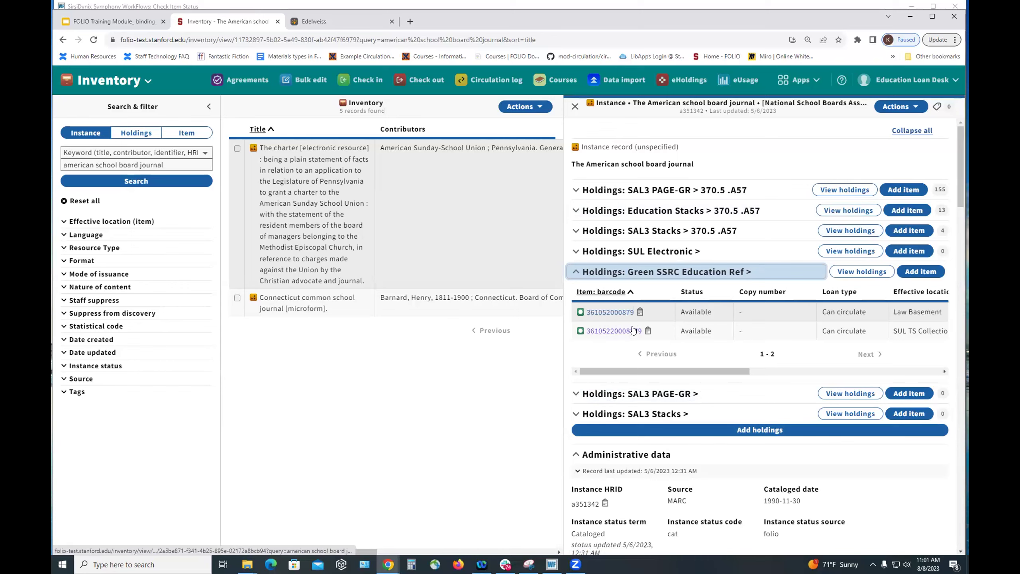
{"action": "left_click", "coordinate": [633, 333]}
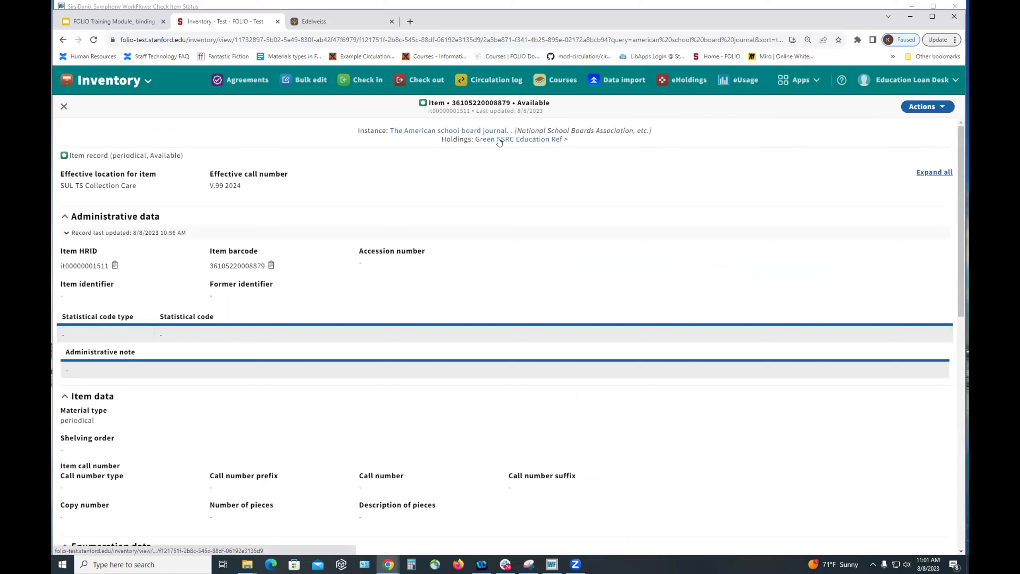
{"action": "left_click", "coordinate": [919, 107]}
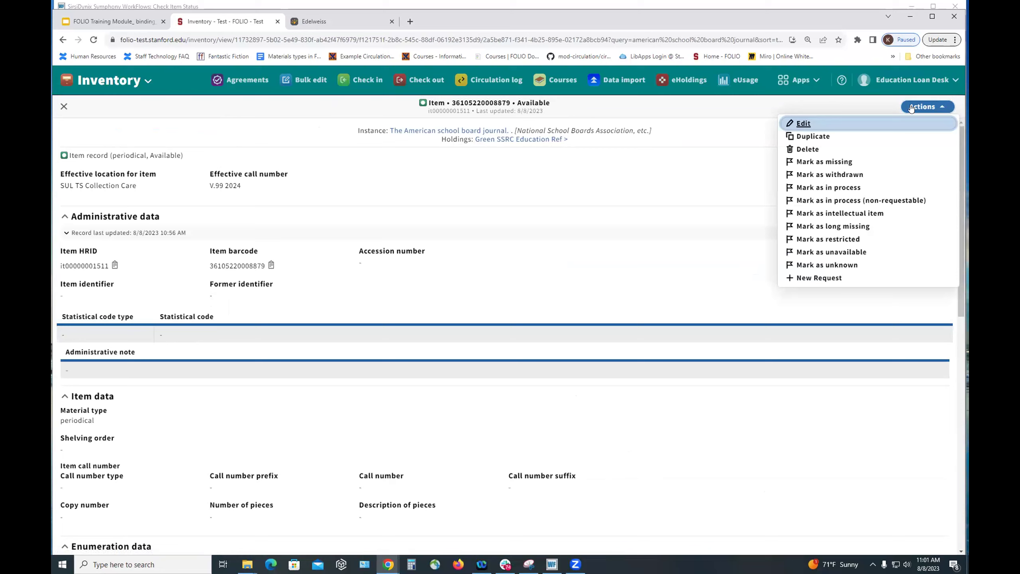
{"action": "left_click", "coordinate": [804, 126]}
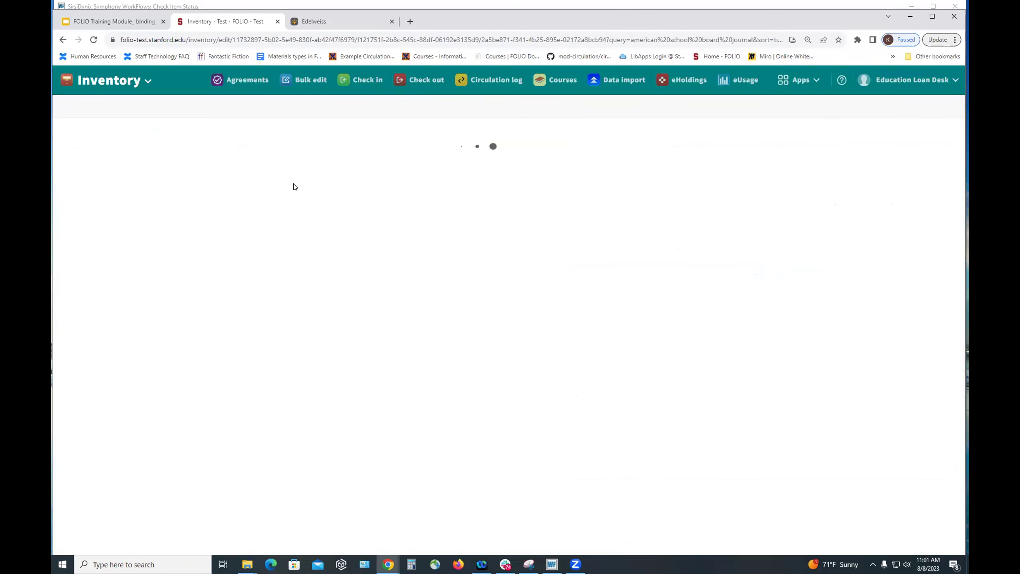
{"action": "scroll", "coordinate": [313, 180], "scroll_direction": "down", "scroll_amount": 12}
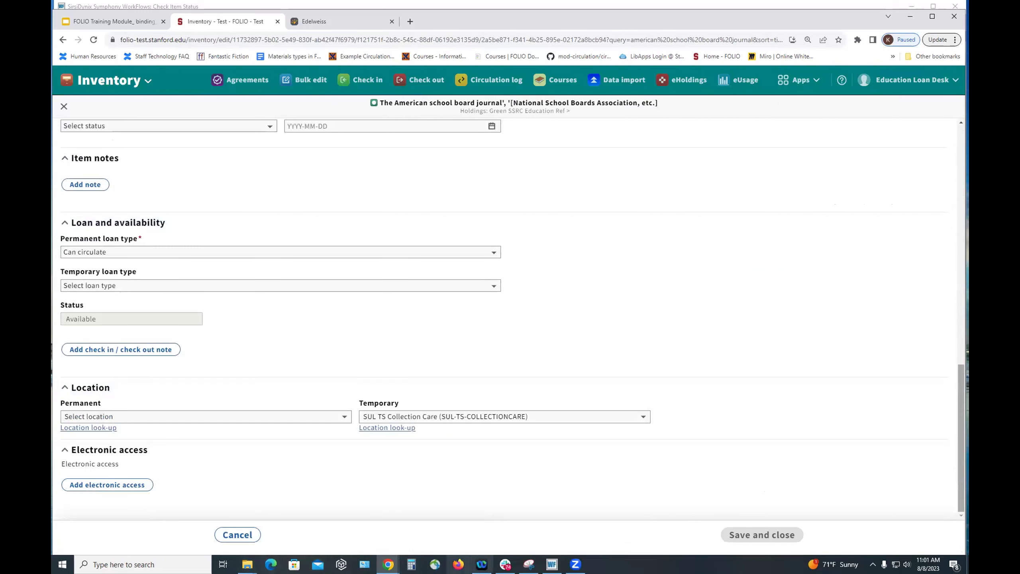
{"action": "left_click", "coordinate": [643, 418]}
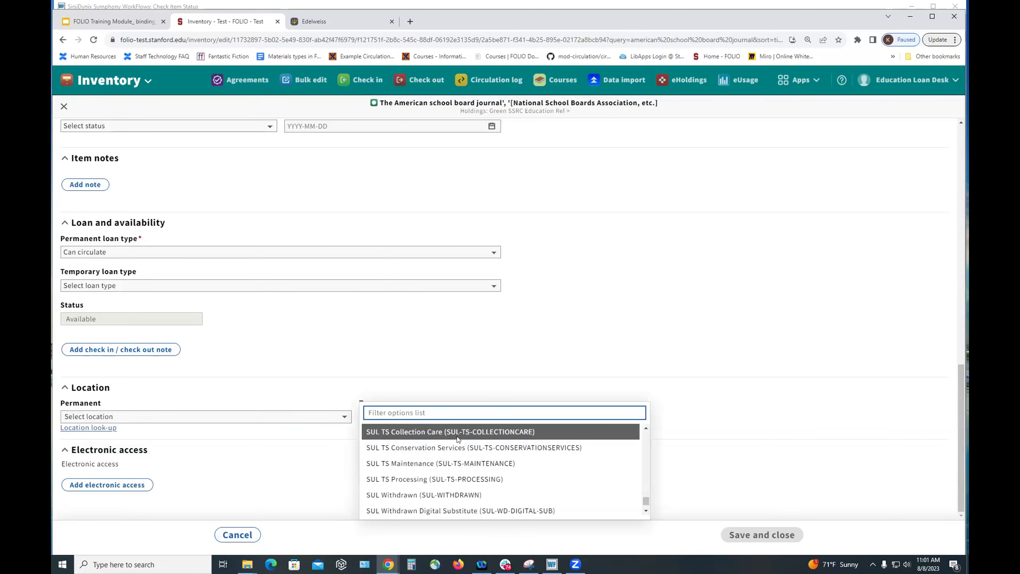
{"action": "left_click", "coordinate": [493, 432]}
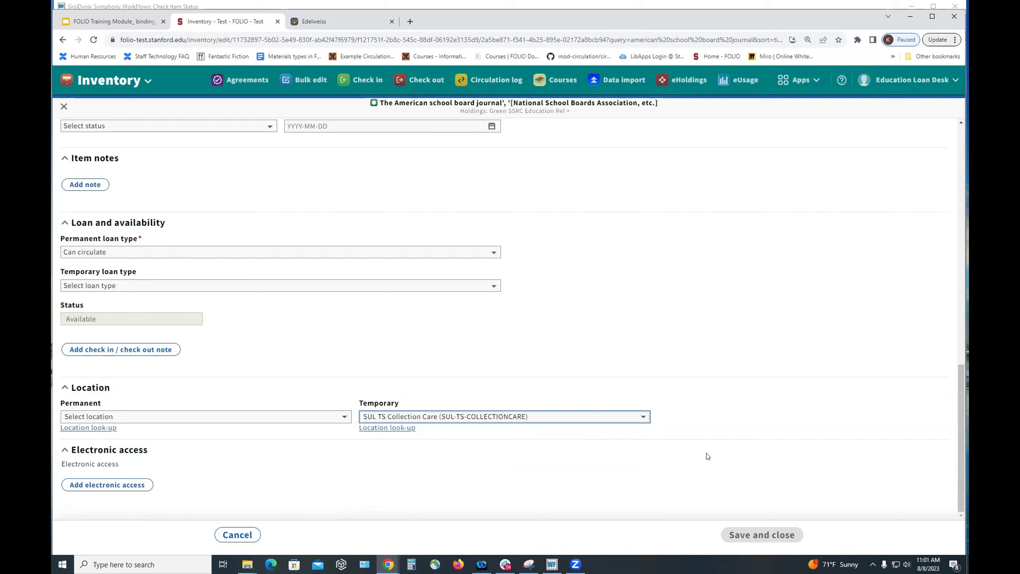
{"action": "left_click", "coordinate": [741, 372]}
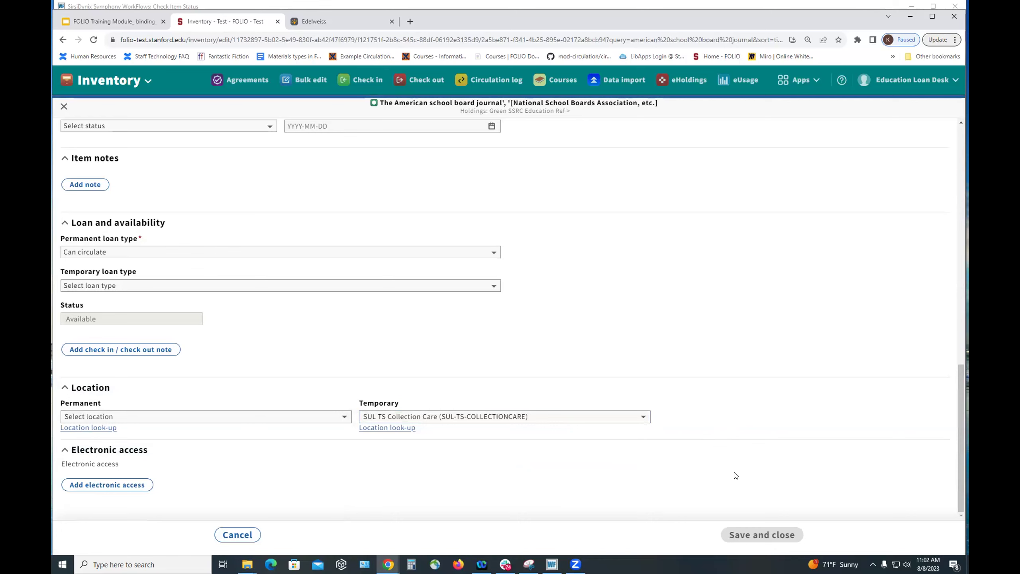
- Select the item's barcode value in the edit form, then go to Check in
{"action": "scroll", "coordinate": [244, 180], "scroll_direction": "up", "scroll_amount": 12}
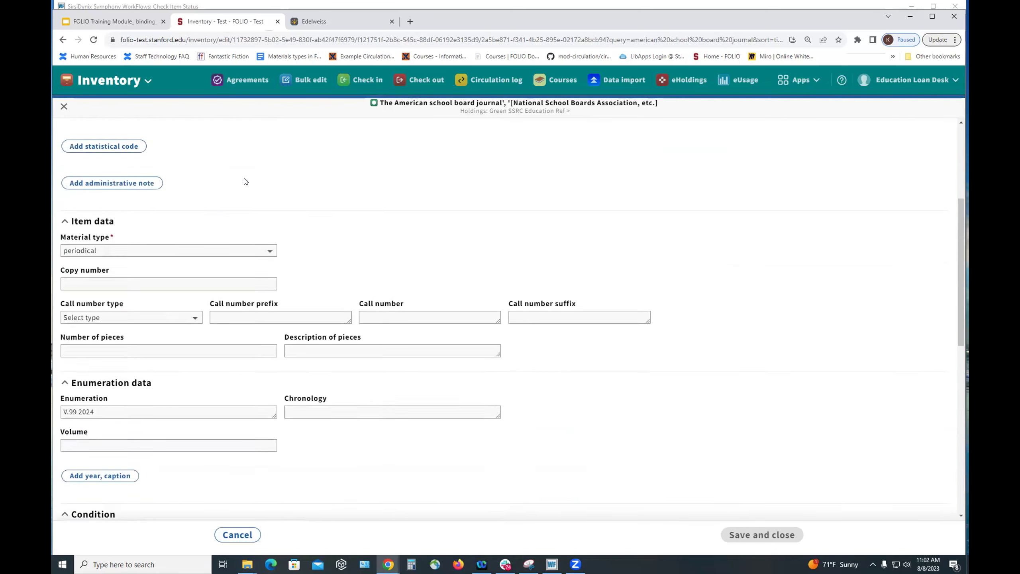
{"action": "double_click", "coordinate": [230, 197]}
{"action": "key", "text": "ctrl+c"}
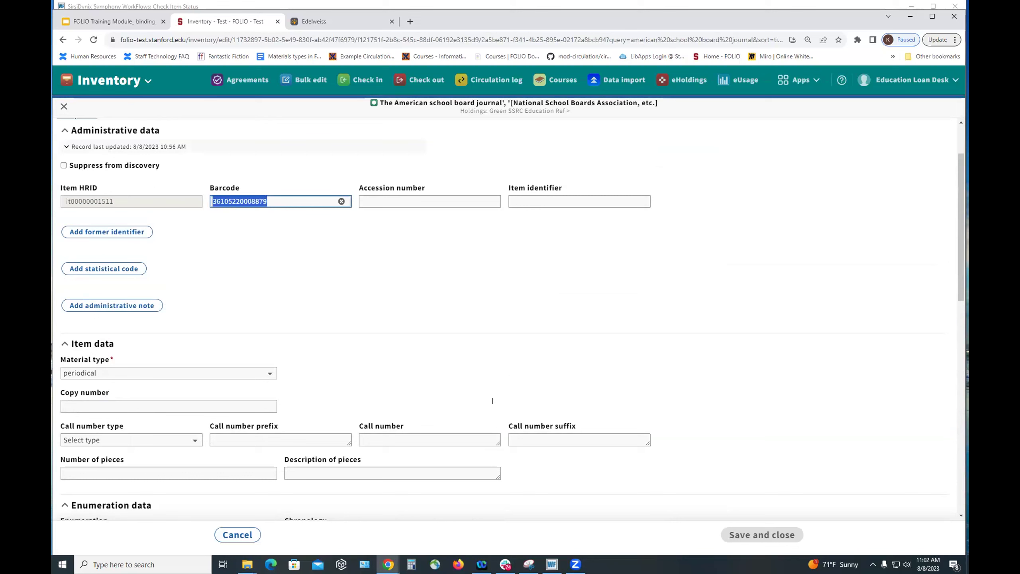
{"action": "left_click", "coordinate": [777, 535]}
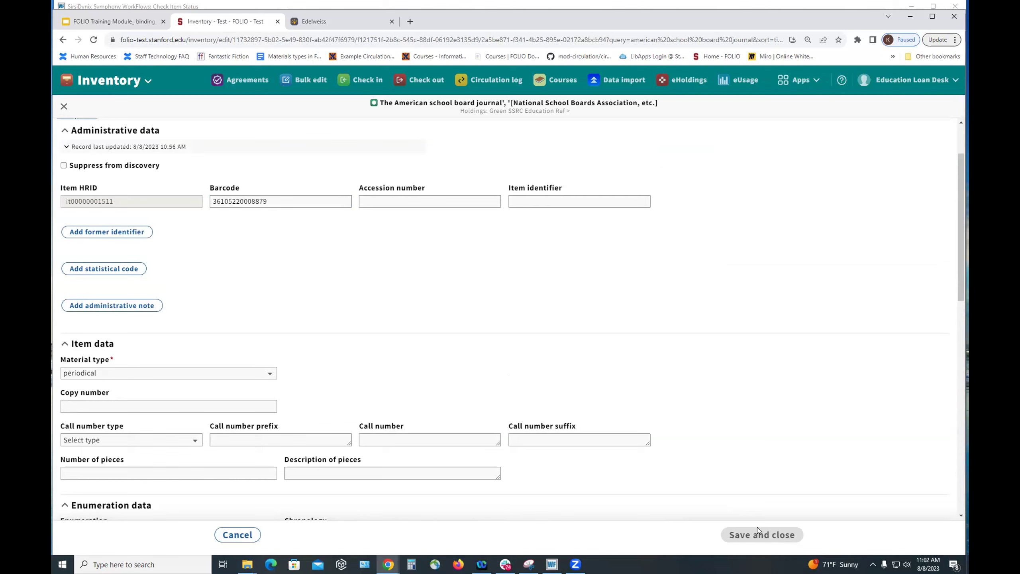
{"action": "left_click", "coordinate": [370, 80]}
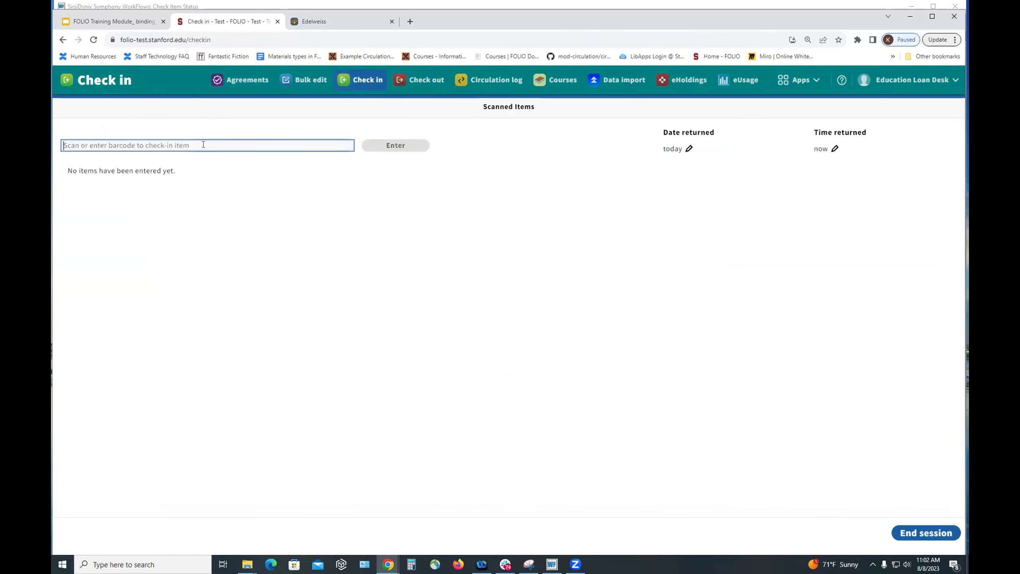
{"action": "type", "text": "36105220008879"}
{"action": "key", "text": "Return"}
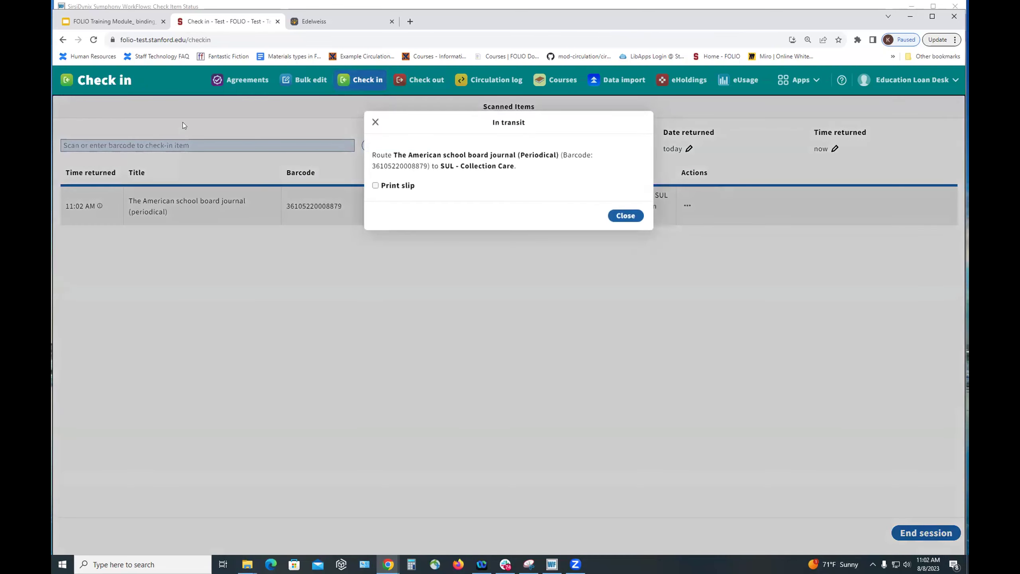
{"action": "left_click", "coordinate": [622, 216]}
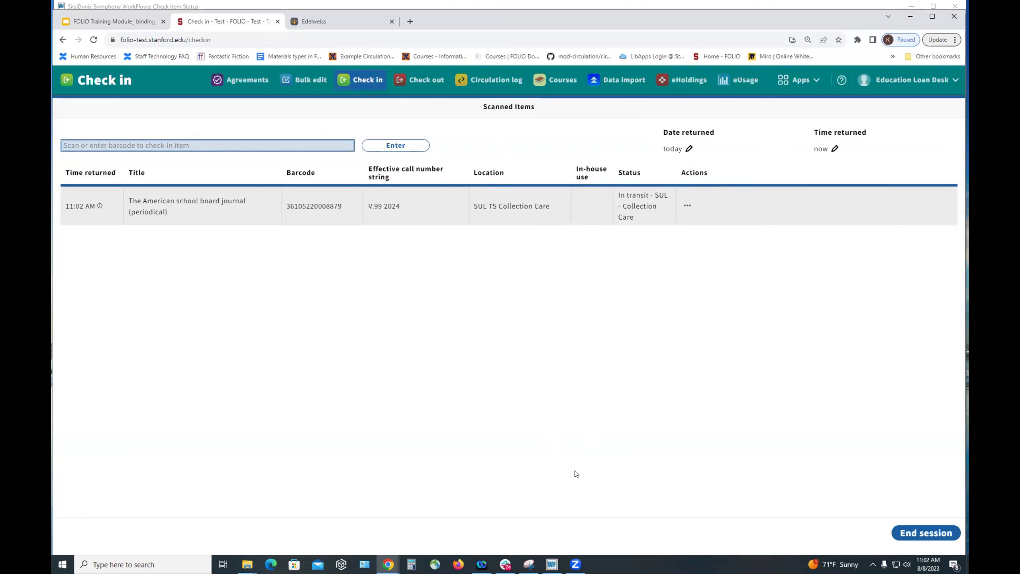
{"action": "mouse_move", "coordinate": [505, 564]}
{"action": "left_click", "coordinate": [552, 564]}
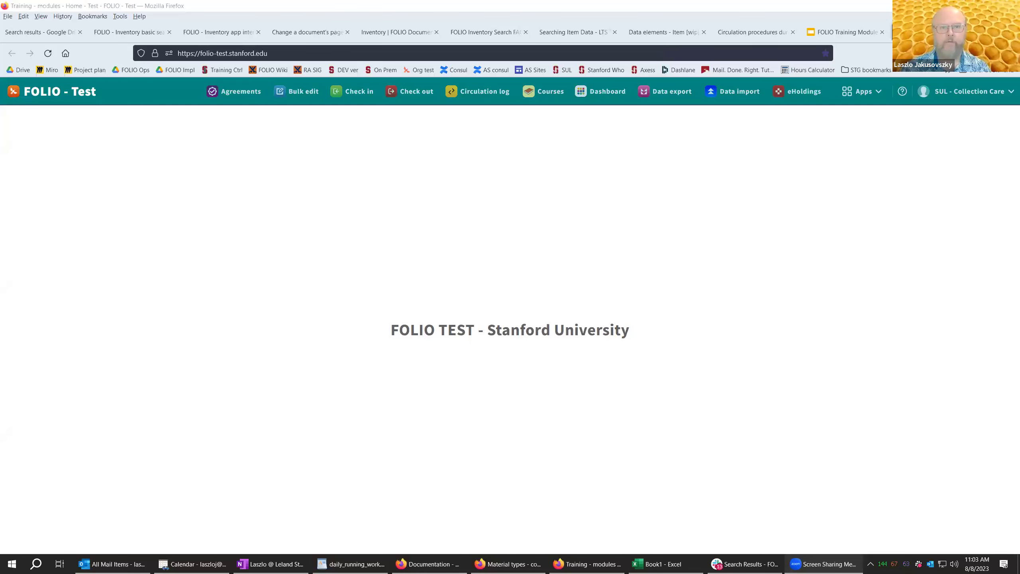
- In the other FOLIO window, confirm the SUL - Collection Care service point and open Check in
{"action": "left_click", "coordinate": [530, 84]}
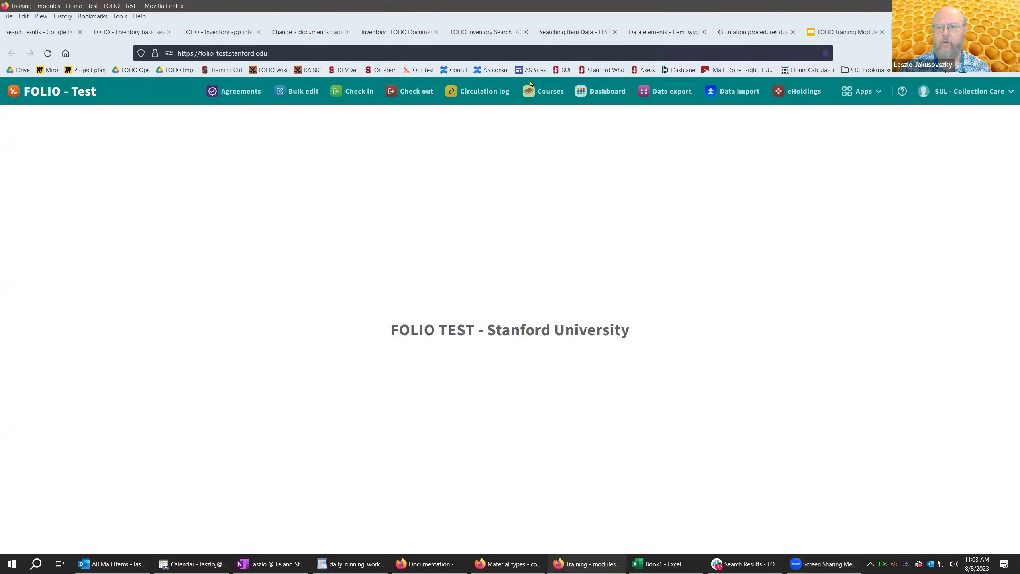
{"action": "left_click", "coordinate": [995, 92]}
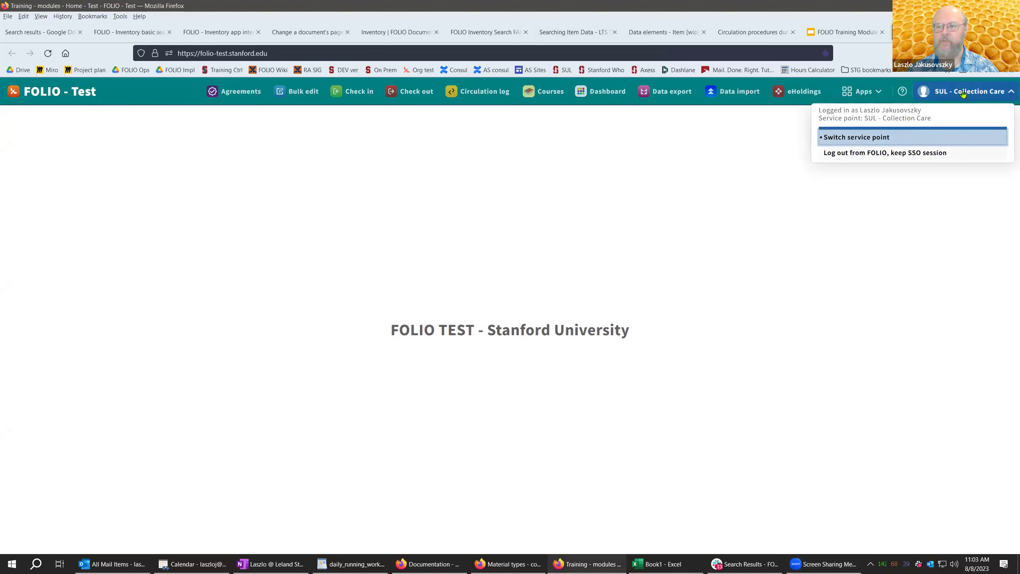
{"action": "left_click", "coordinate": [522, 180]}
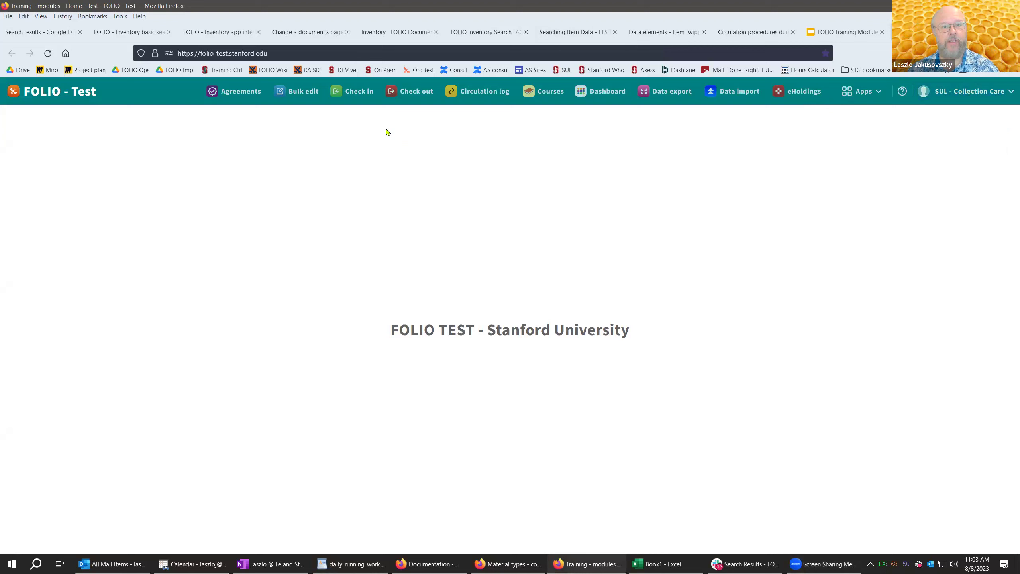
{"action": "left_click", "coordinate": [352, 95]}
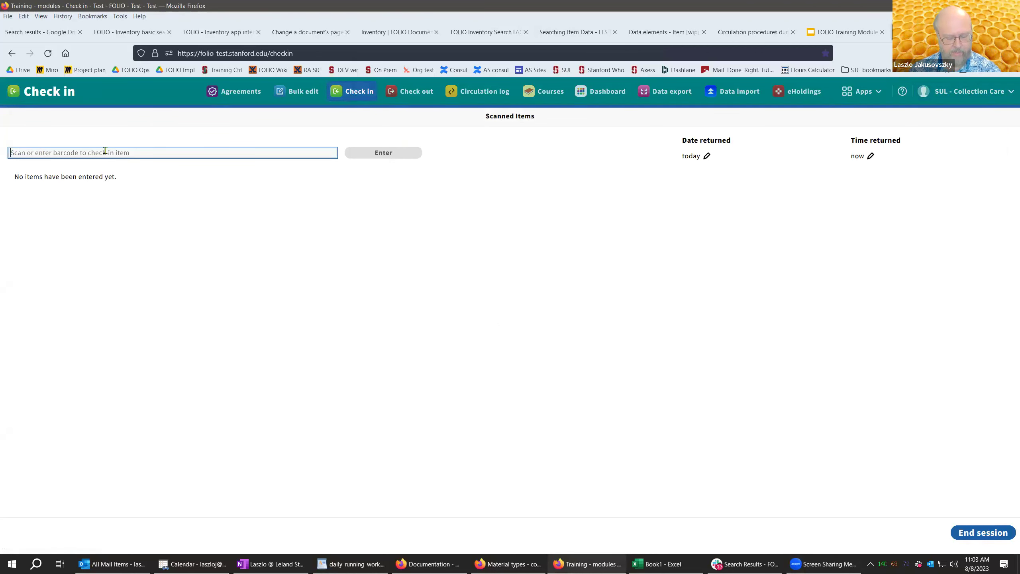
{"action": "key", "text": "ctrl+v"}
{"action": "left_click", "coordinate": [395, 152]}
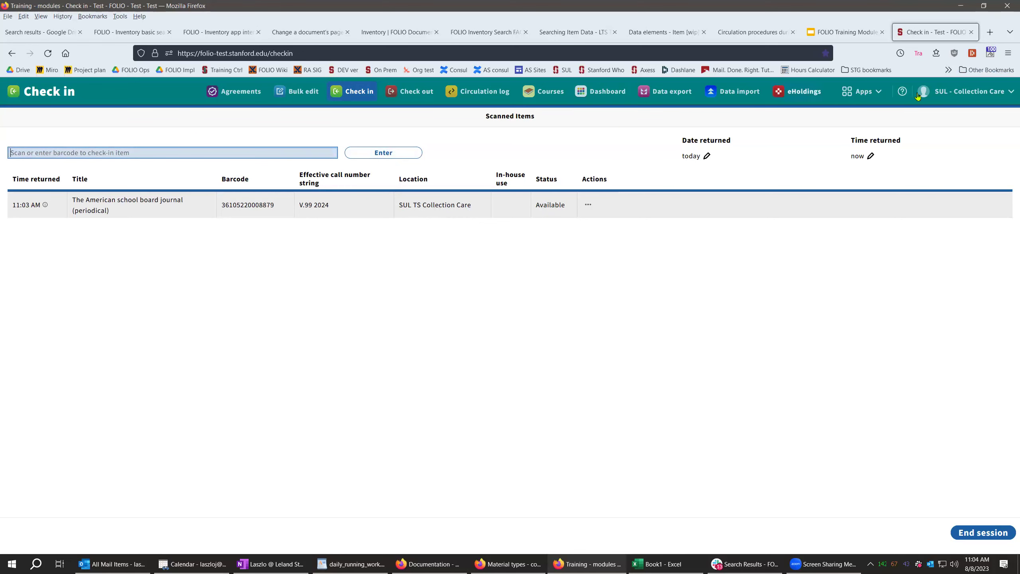
{"action": "left_click", "coordinate": [850, 92]}
{"action": "left_click", "coordinate": [722, 184]}
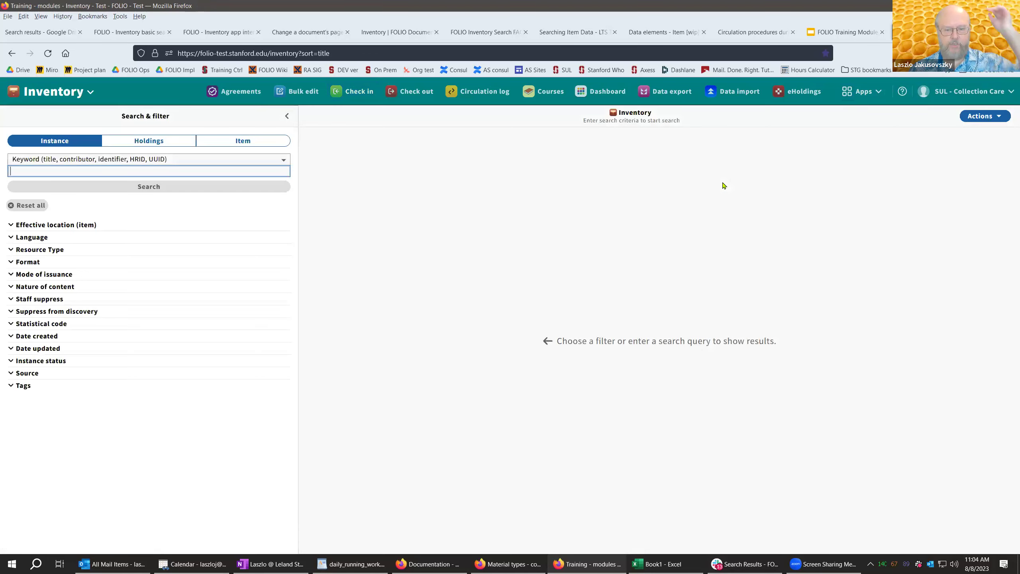
- Search items by Barcode for the pasted barcode, changing its last digit to 9
{"action": "left_click", "coordinate": [243, 141]}
{"action": "left_click", "coordinate": [81, 161]}
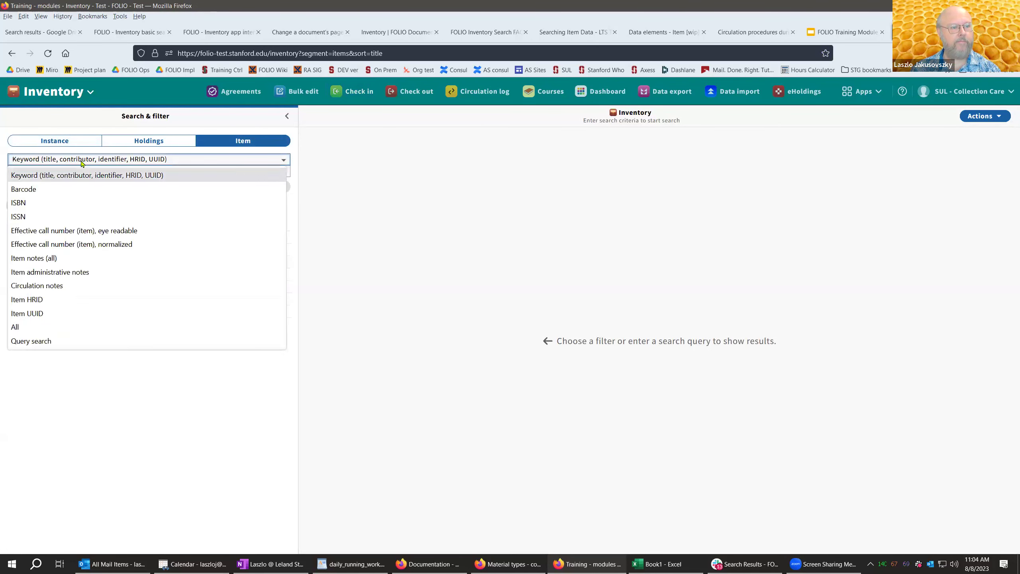
{"action": "left_click", "coordinate": [60, 189]}
{"action": "left_click", "coordinate": [60, 171]}
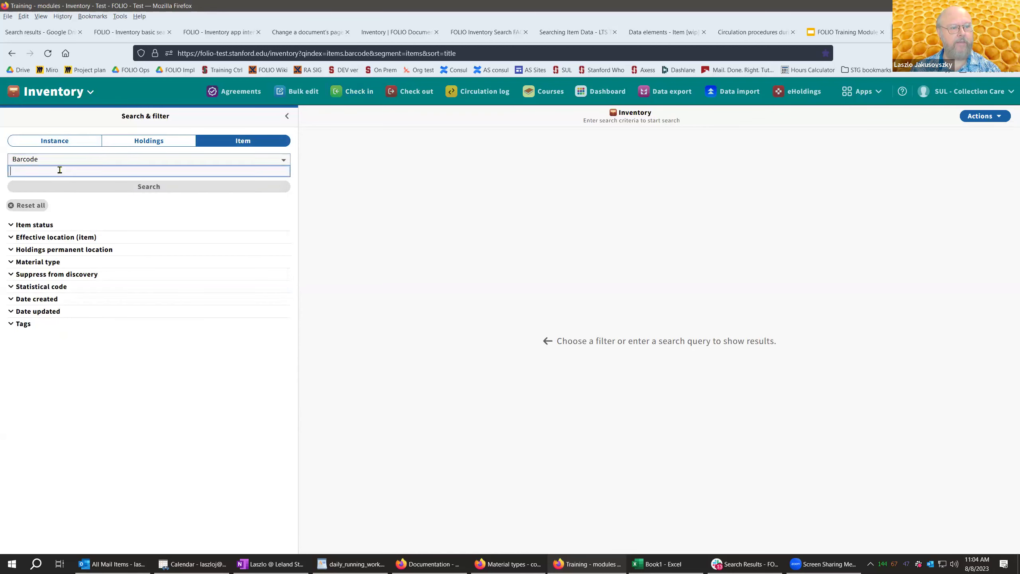
{"action": "key", "text": "ctrl+v"}
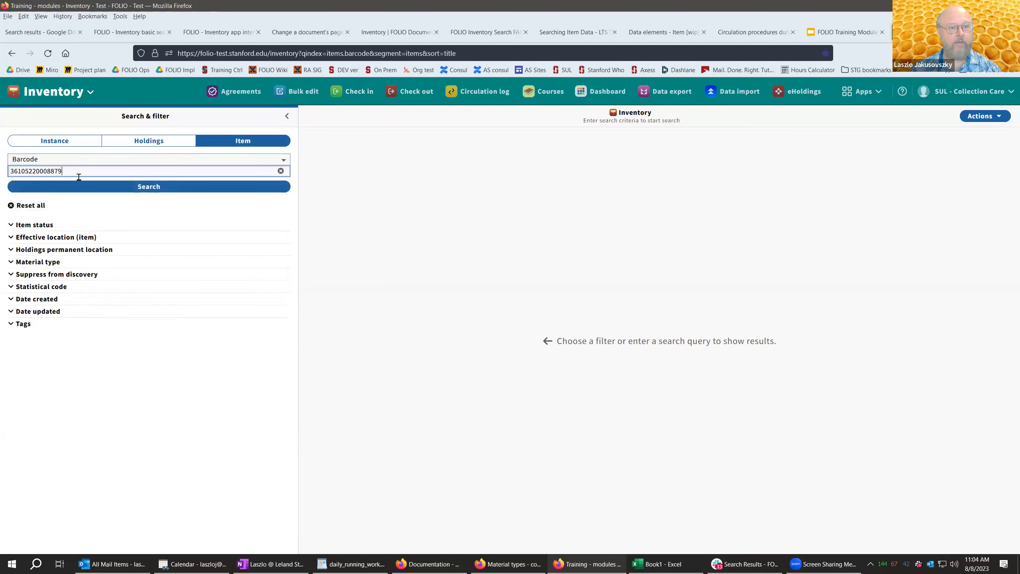
{"action": "left_click", "coordinate": [149, 187]}
{"action": "left_click", "coordinate": [149, 186]}
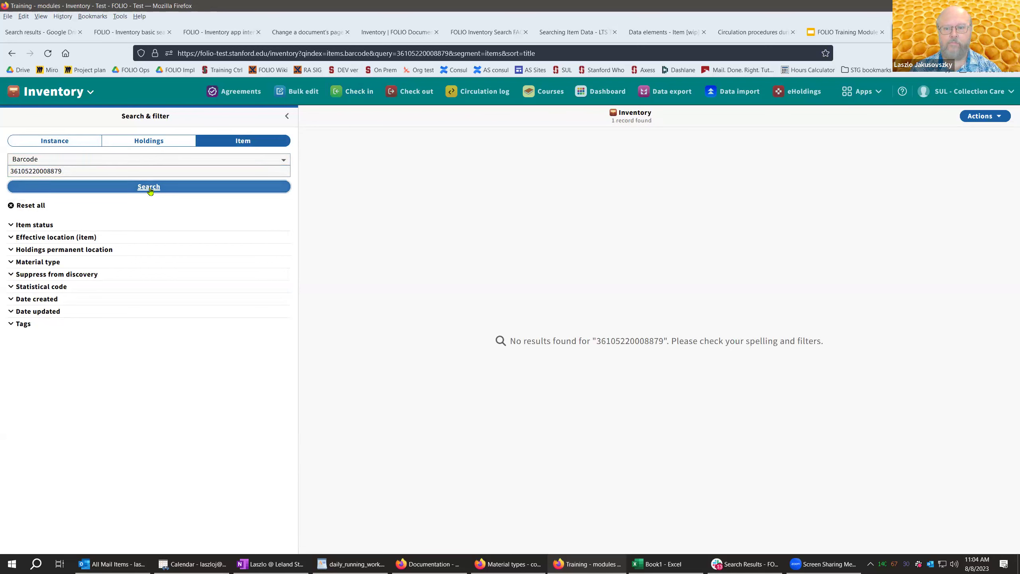
{"action": "left_click", "coordinate": [96, 171]}
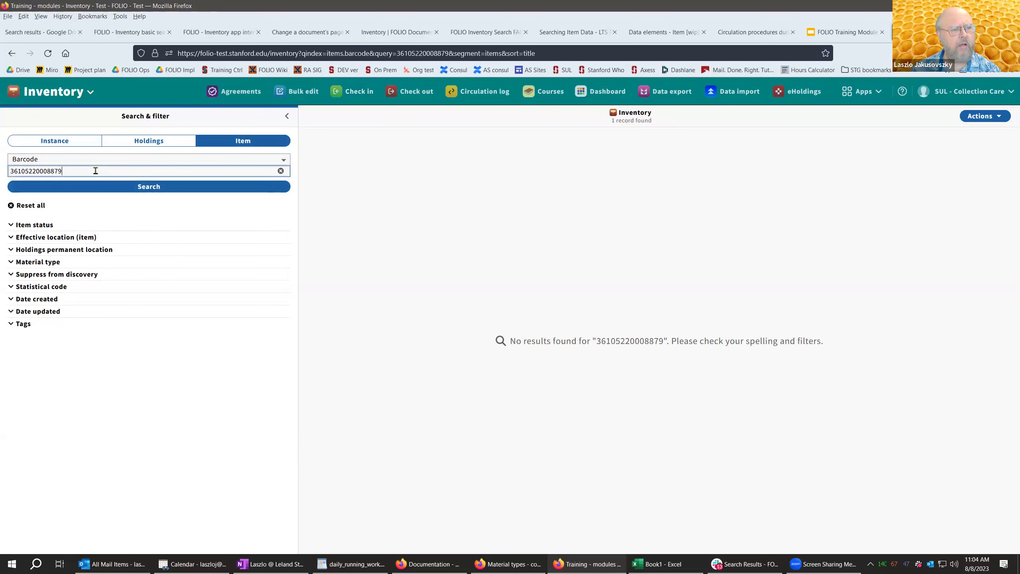
{"action": "key", "text": "BackSpace"}
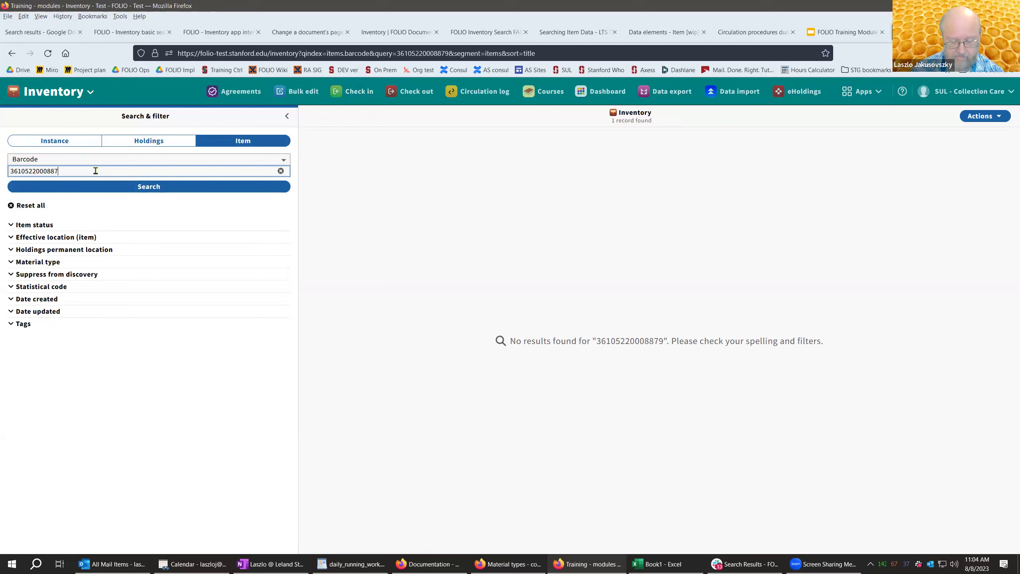
{"action": "type", "text": "9"}
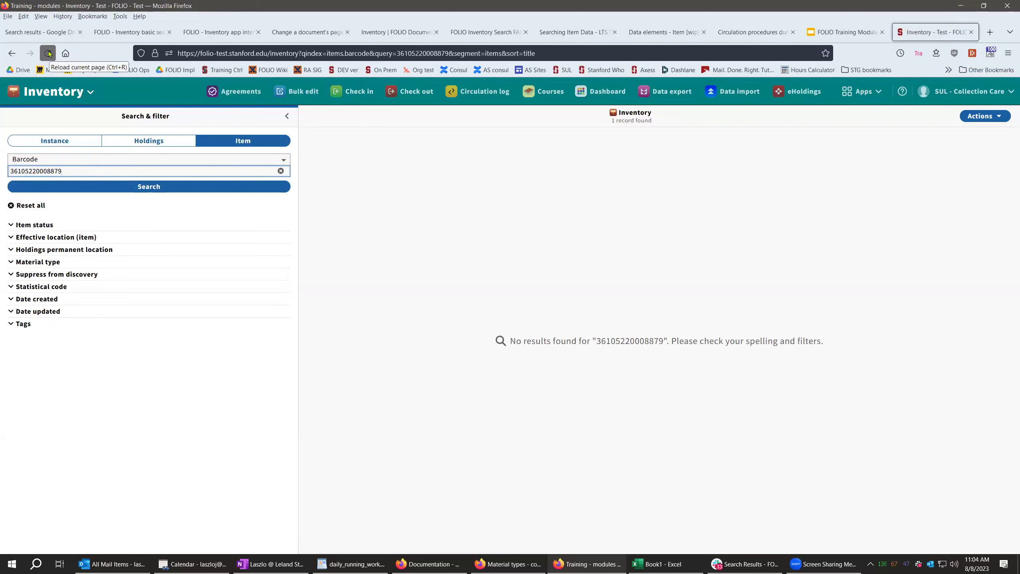
- Search instances for 'american school board journal' and return from the error page
{"action": "left_click", "coordinate": [53, 142]}
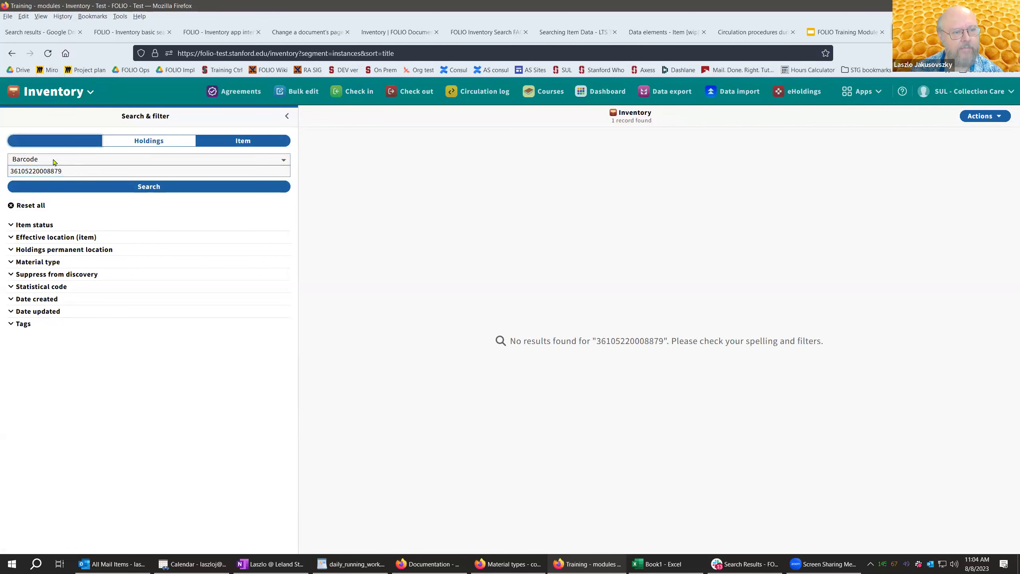
{"action": "key", "text": "ctrl+a"}
{"action": "type", "text": "american school board"}
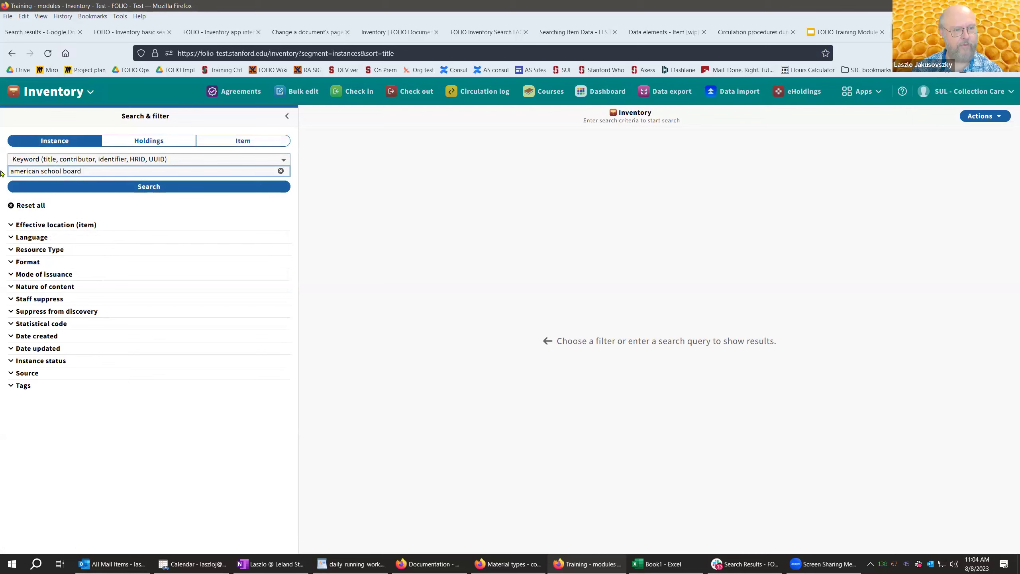
{"action": "type", "text": " journal"}
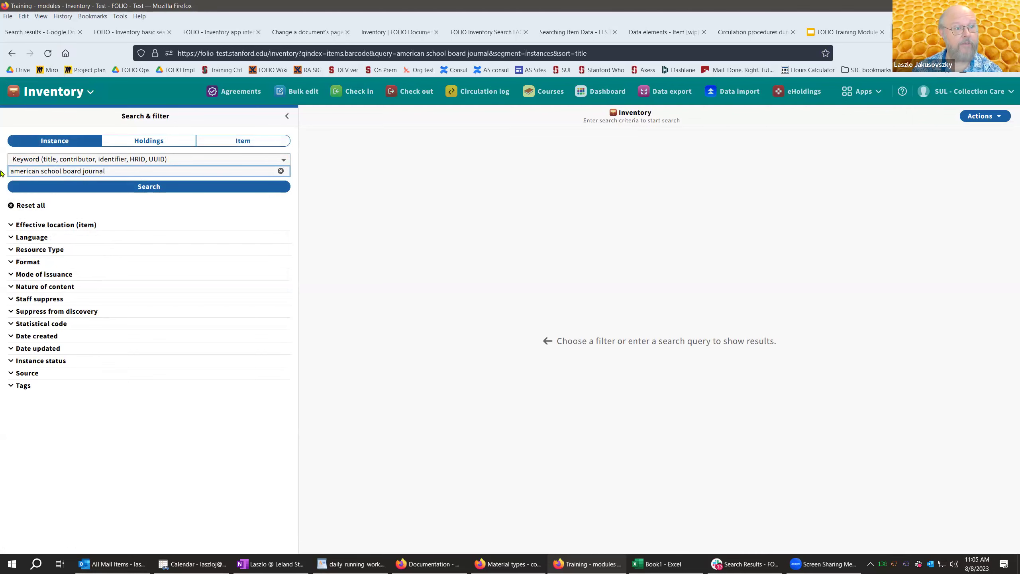
{"action": "key", "text": "Return"}
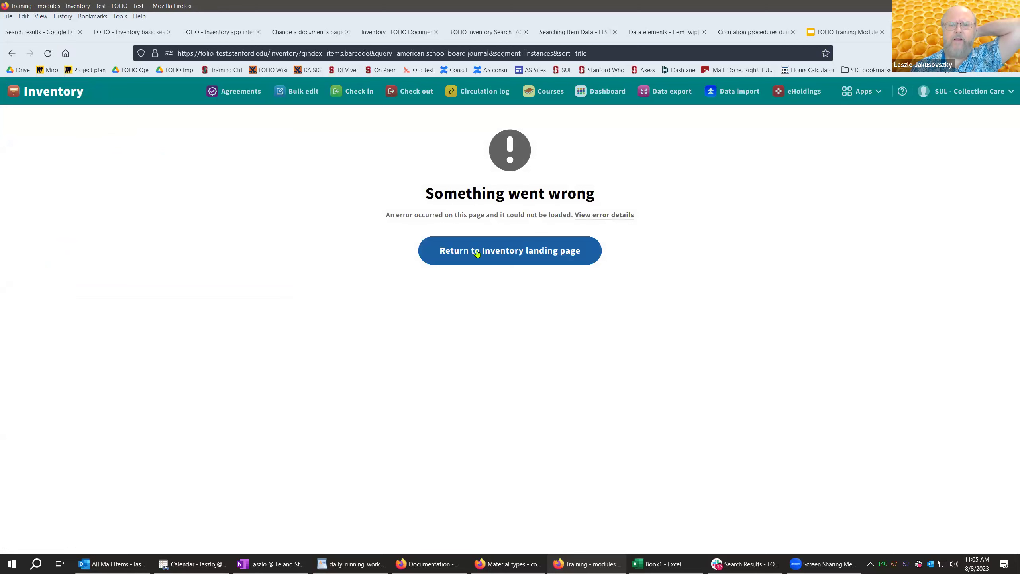
{"action": "left_click", "coordinate": [487, 252]}
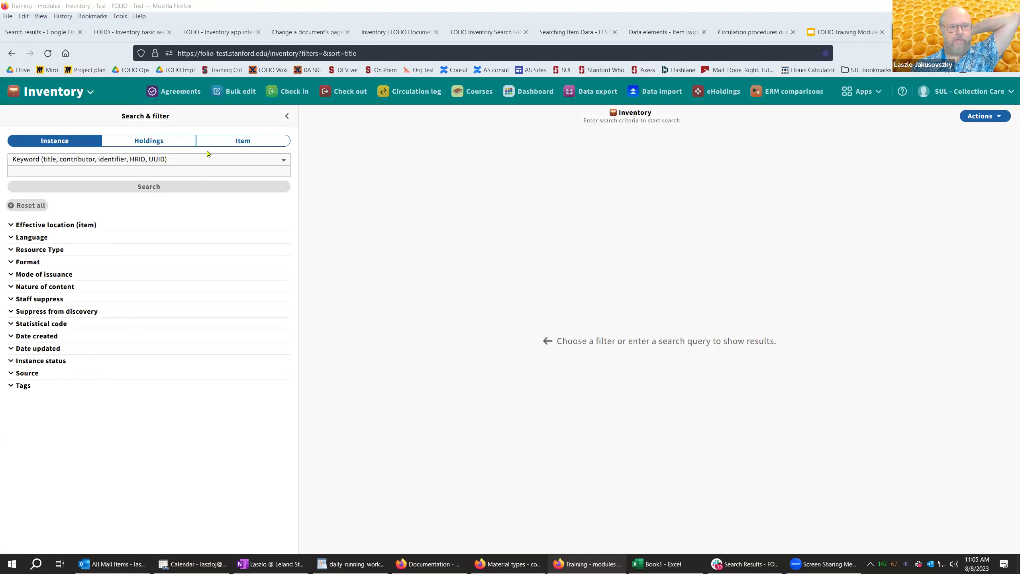
- Rerun the keyword search for the journal, correcting 'schoolboard' to 'school board'
{"action": "left_click", "coordinate": [33, 170]}
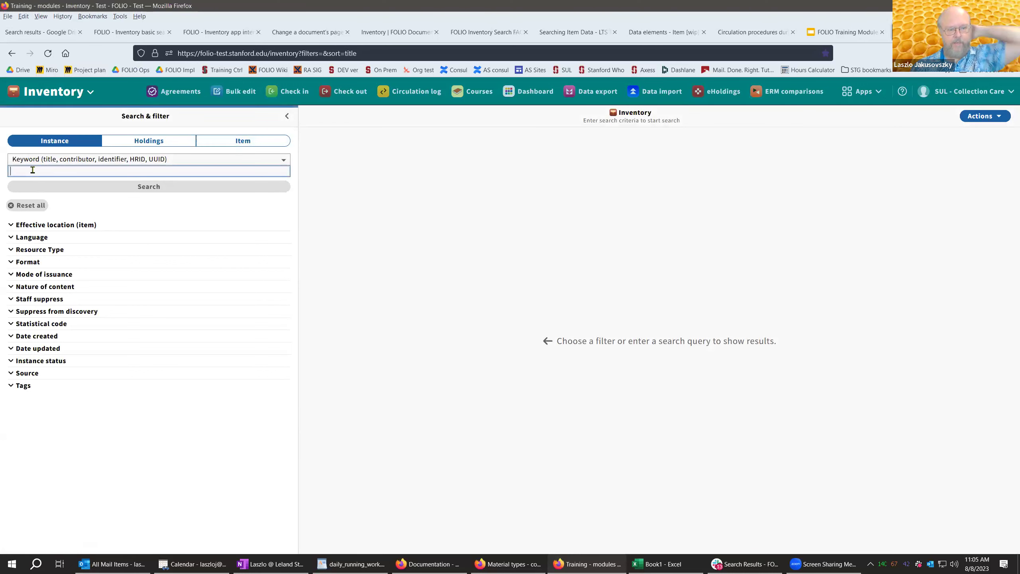
{"action": "type", "text": "american schoolboard journal"}
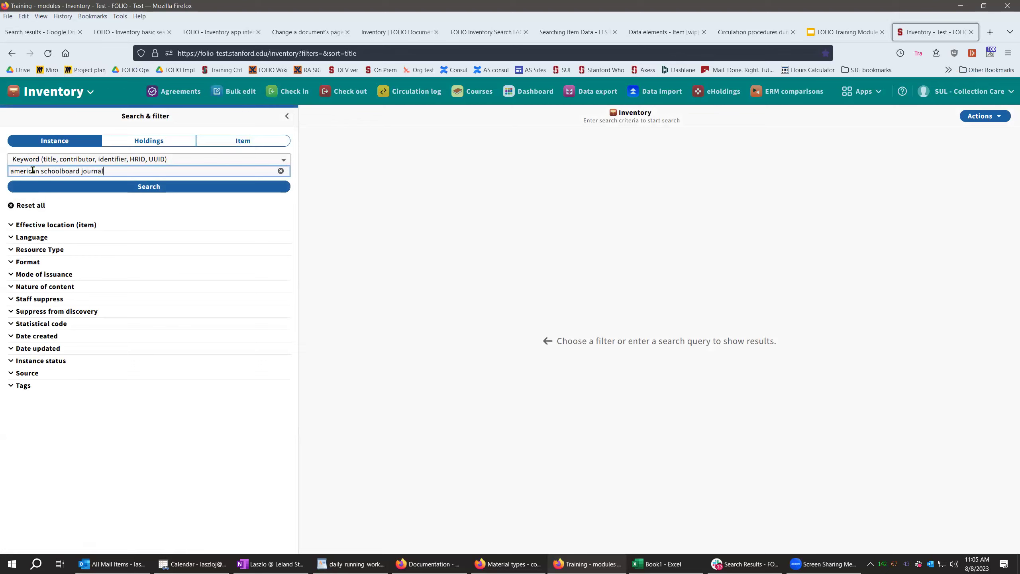
{"action": "key", "text": "Return"}
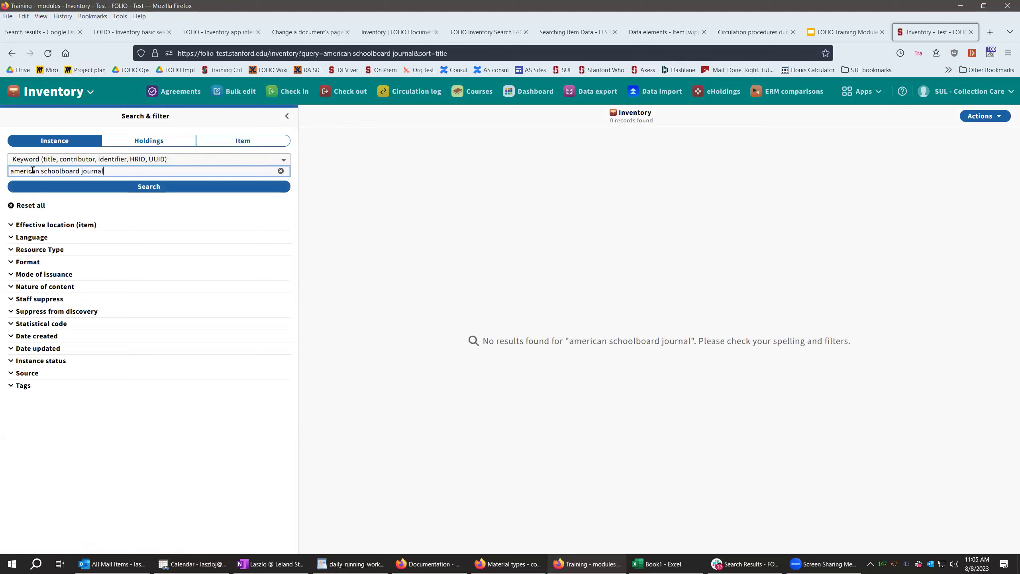
{"action": "left_click_drag", "start_coordinate": [120, 174], "coordinate": [6, 173]}
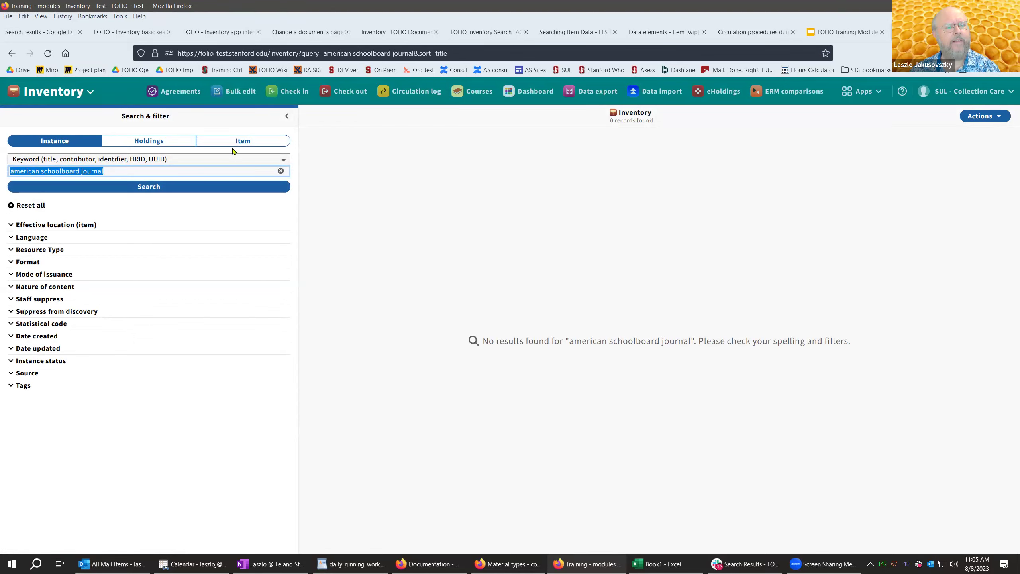
{"action": "left_click", "coordinate": [62, 171]}
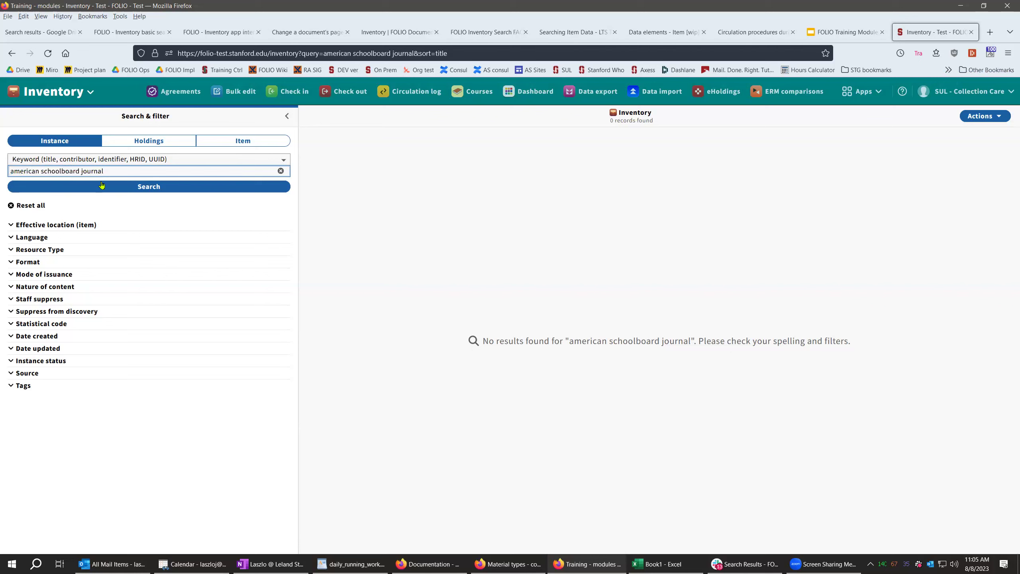
{"action": "left_click", "coordinate": [102, 186]}
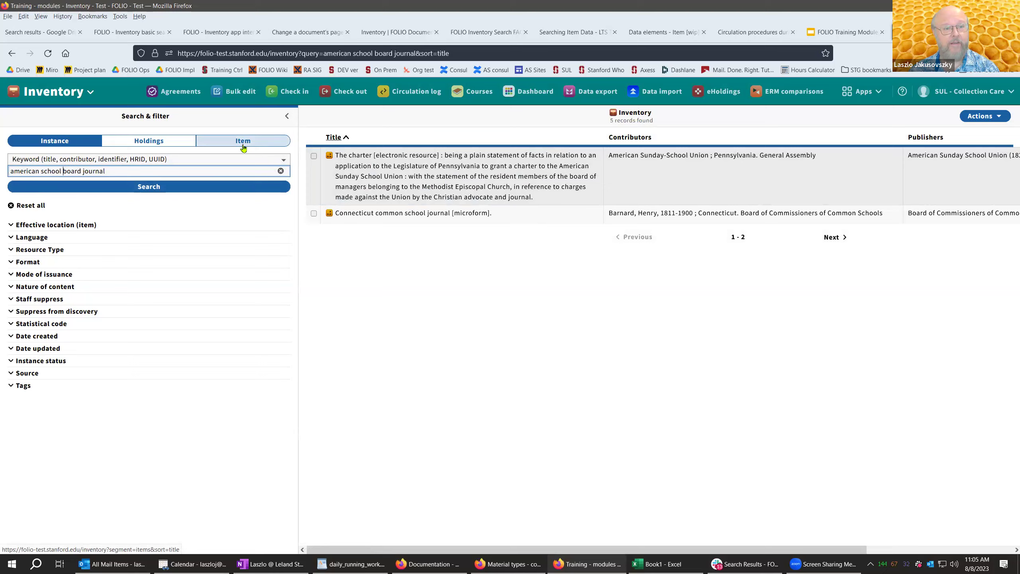
{"action": "left_click", "coordinate": [243, 141]}
{"action": "left_click", "coordinate": [62, 159]}
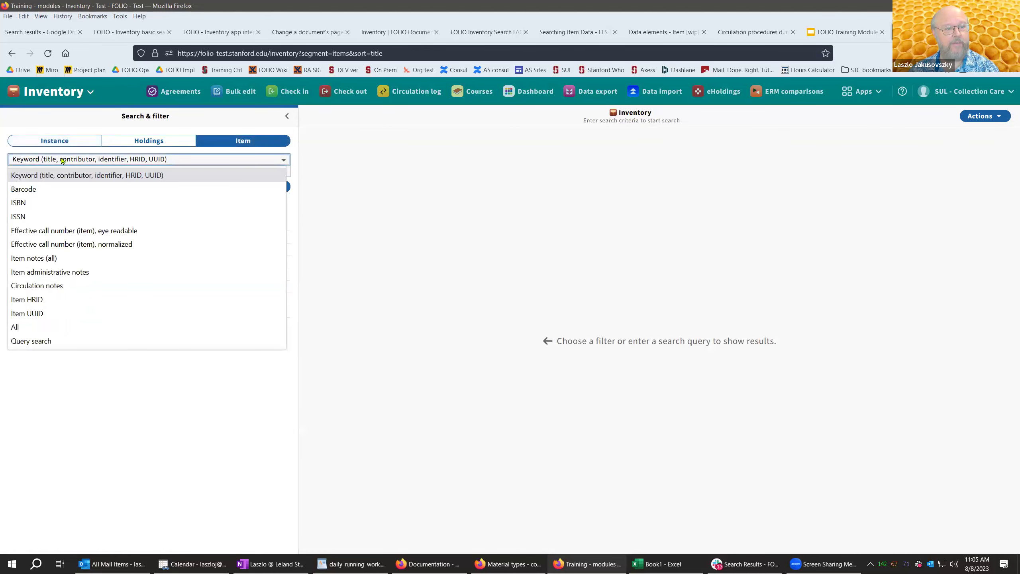
{"action": "left_click", "coordinate": [59, 188]}
{"action": "left_click_drag", "start_coordinate": [116, 171], "coordinate": [1, 171]}
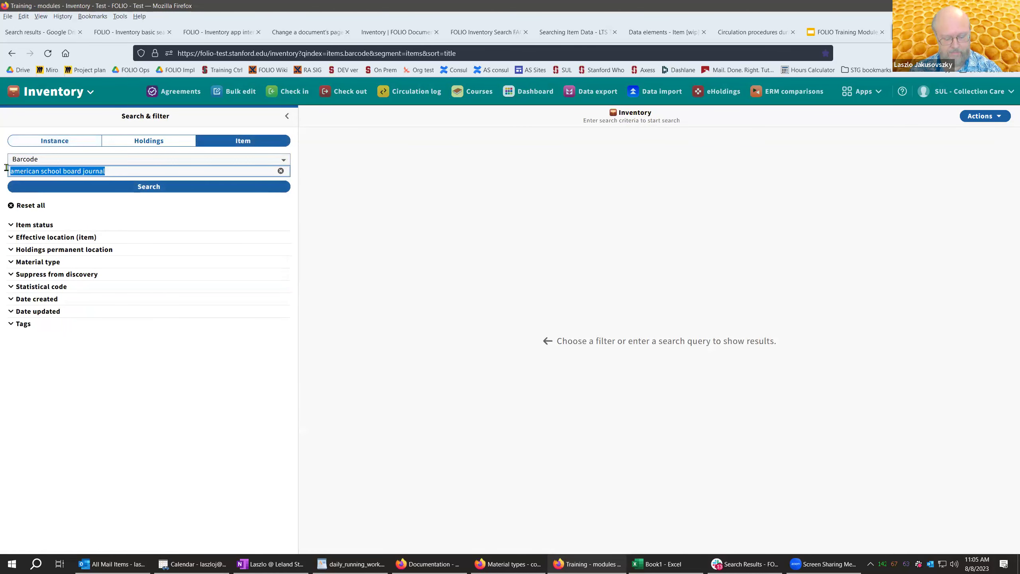
{"action": "key", "text": "ctrl+v"}
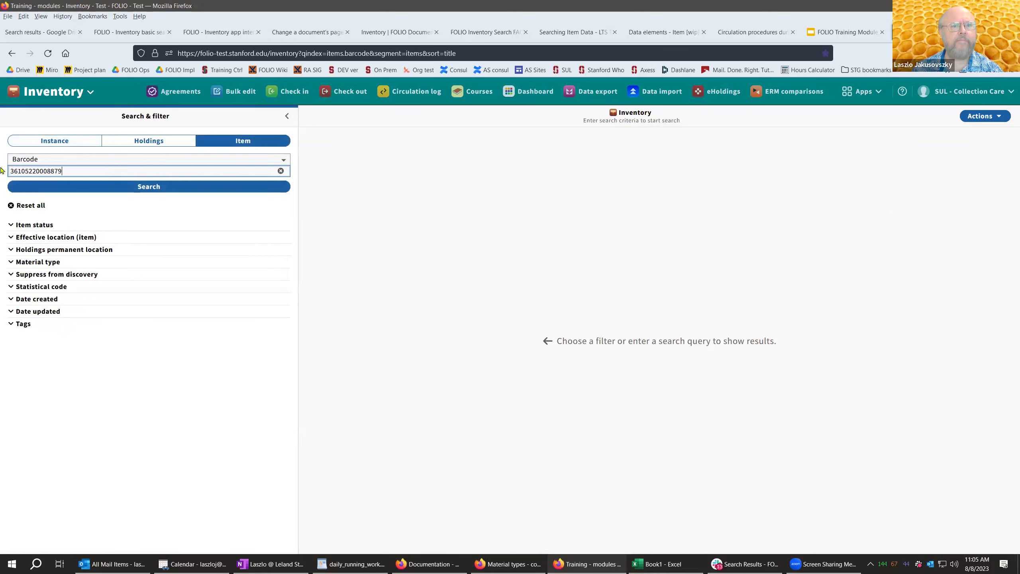
{"action": "key", "text": "Return"}
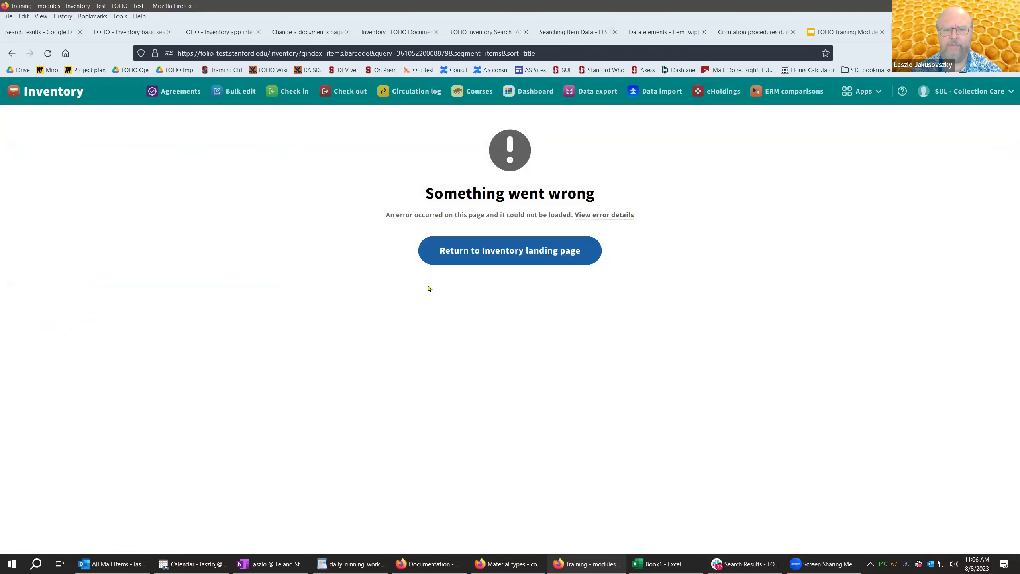
{"action": "left_click", "coordinate": [512, 257]}
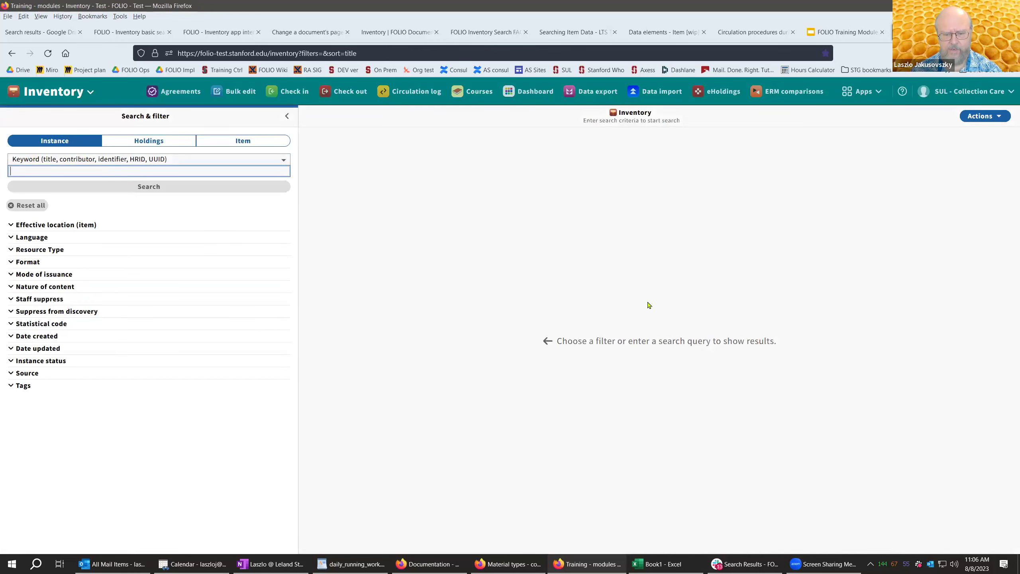
{"action": "left_click", "coordinate": [461, 562]}
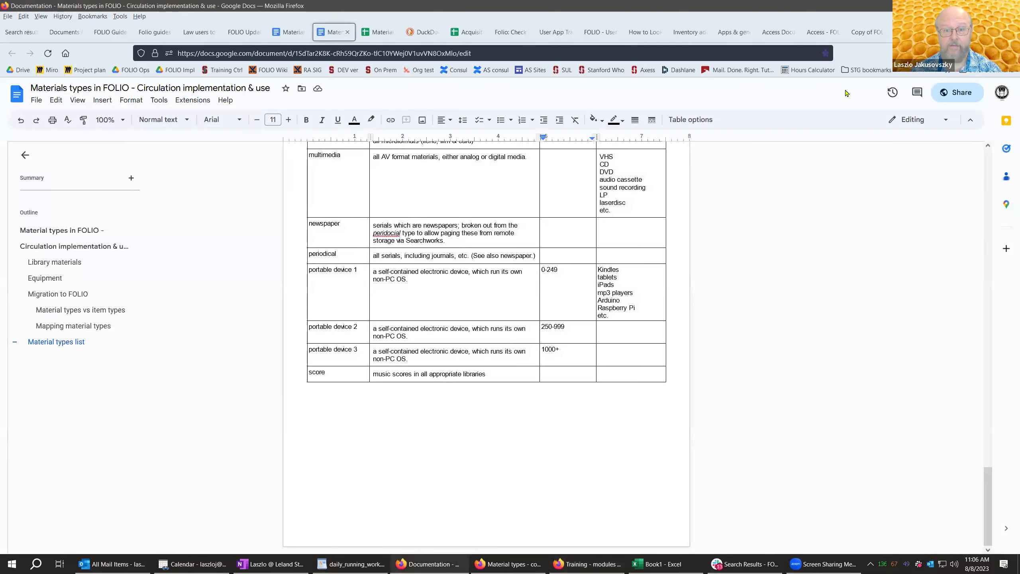
{"action": "left_click", "coordinate": [440, 557]}
{"action": "left_click", "coordinate": [508, 564]}
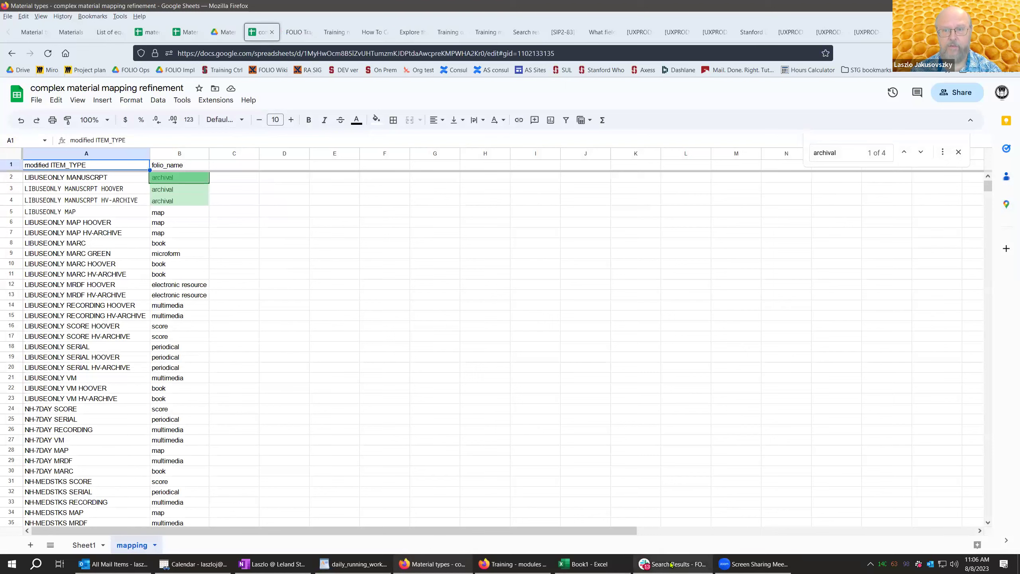
{"action": "mouse_move", "coordinate": [671, 564]}
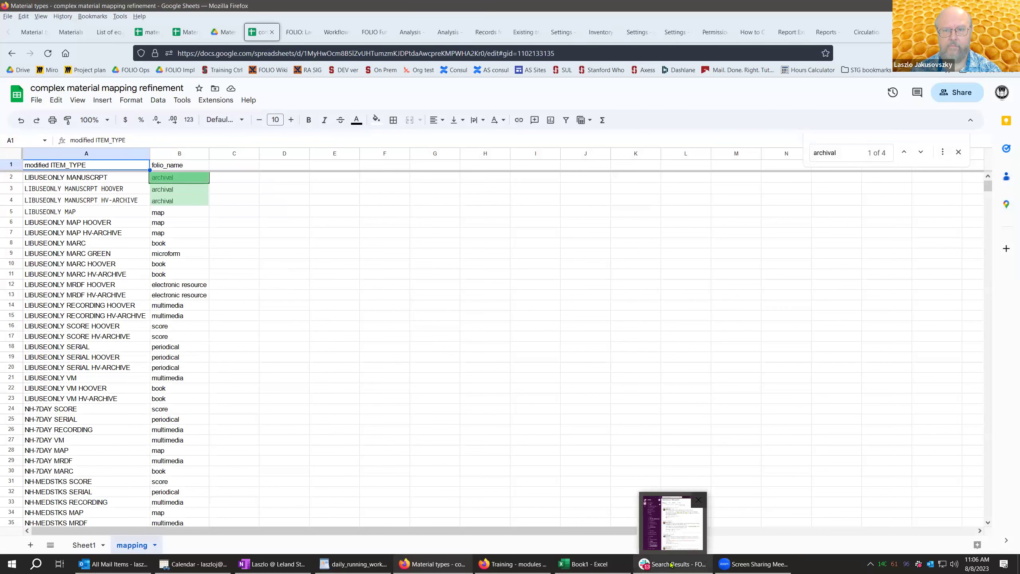
{"action": "left_click", "coordinate": [671, 565]}
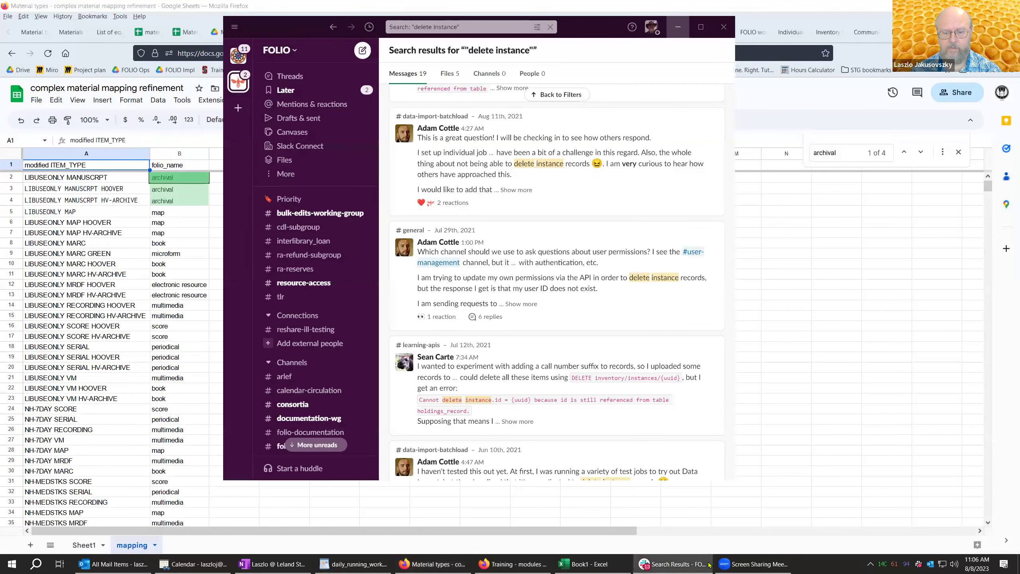
{"action": "left_click", "coordinate": [678, 27]}
{"action": "mouse_move", "coordinate": [451, 565]}
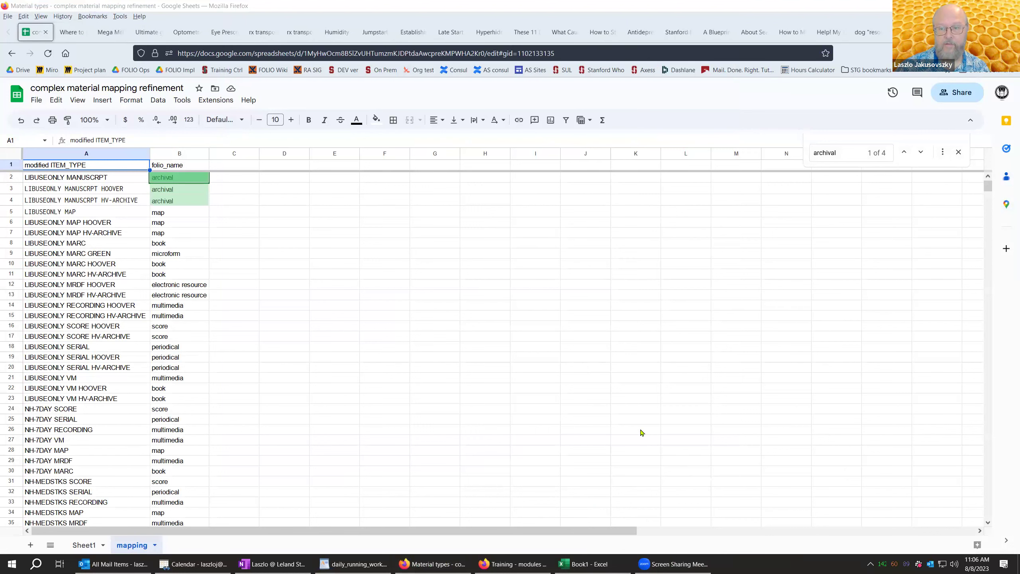
{"action": "left_click", "coordinate": [787, 24]}
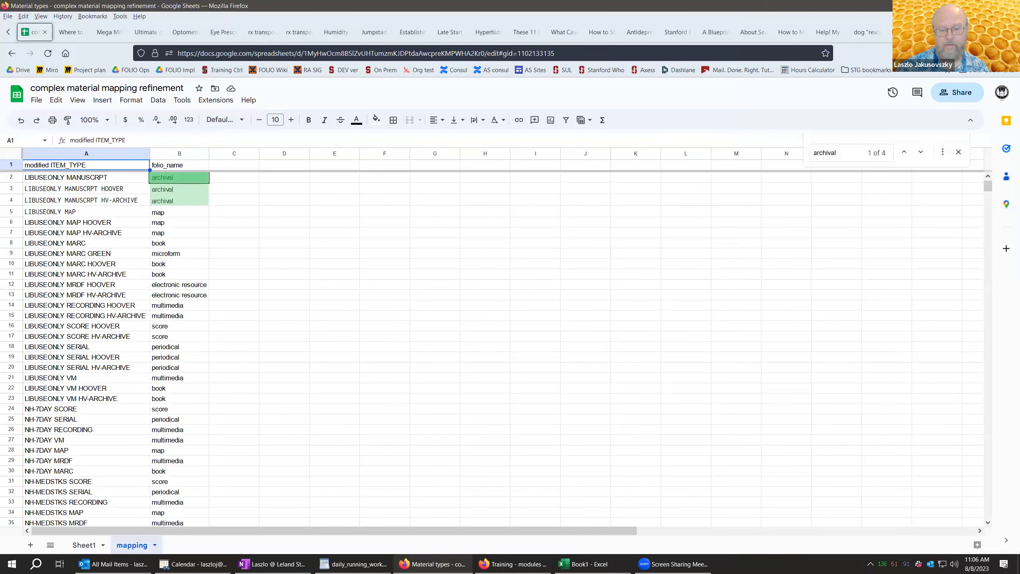
{"action": "scroll", "coordinate": [441, 32], "scroll_direction": "down", "scroll_amount": 3}
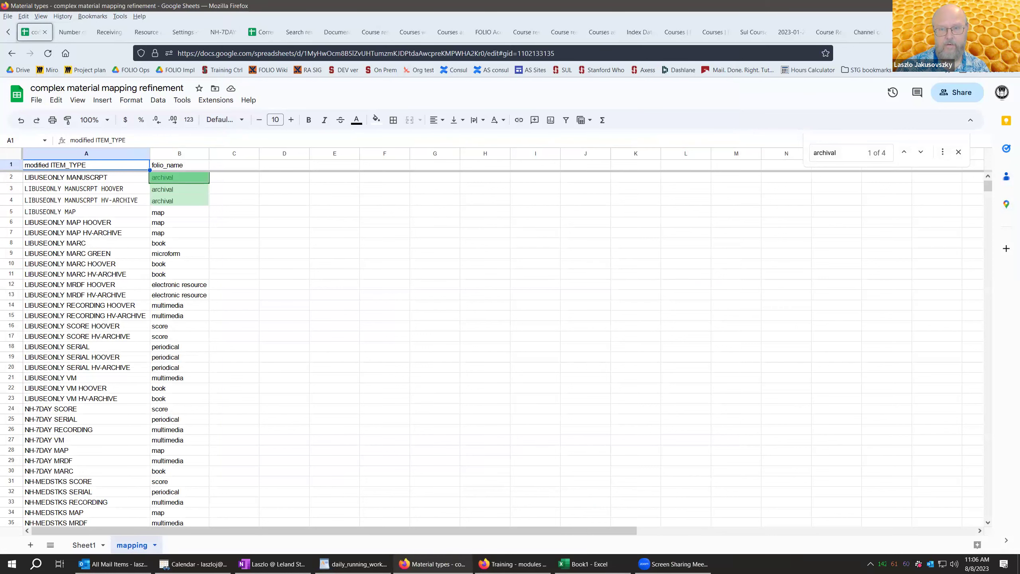
{"action": "scroll", "coordinate": [442, 32], "scroll_direction": "up", "scroll_amount": 3}
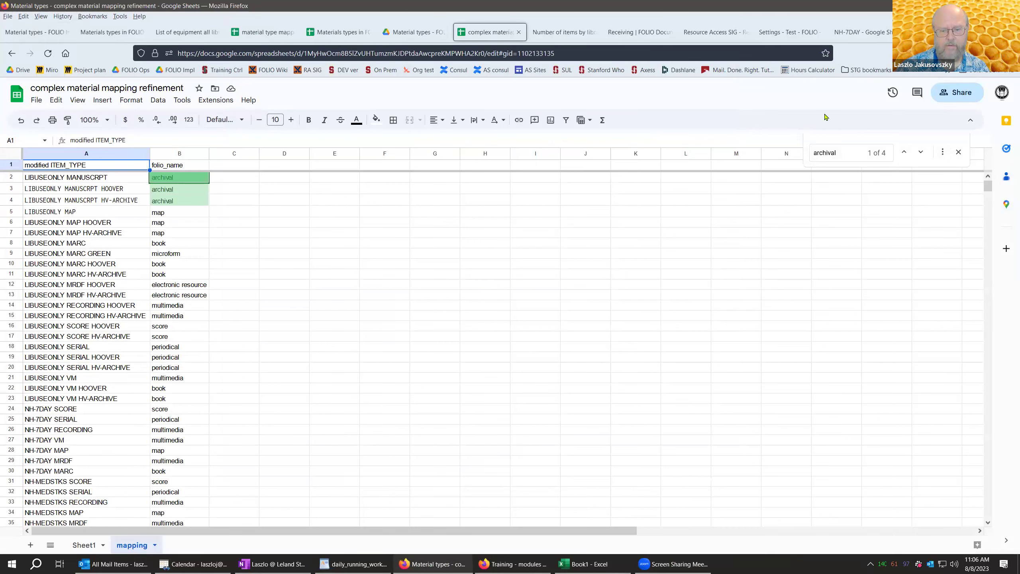
{"action": "left_click", "coordinate": [440, 551]}
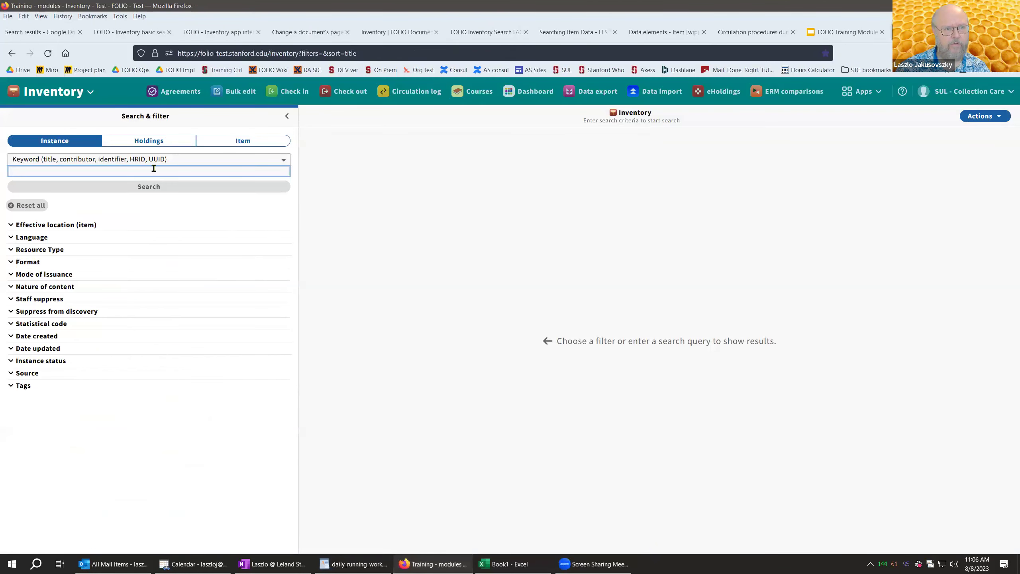
{"action": "key", "text": "ctrl+v"}
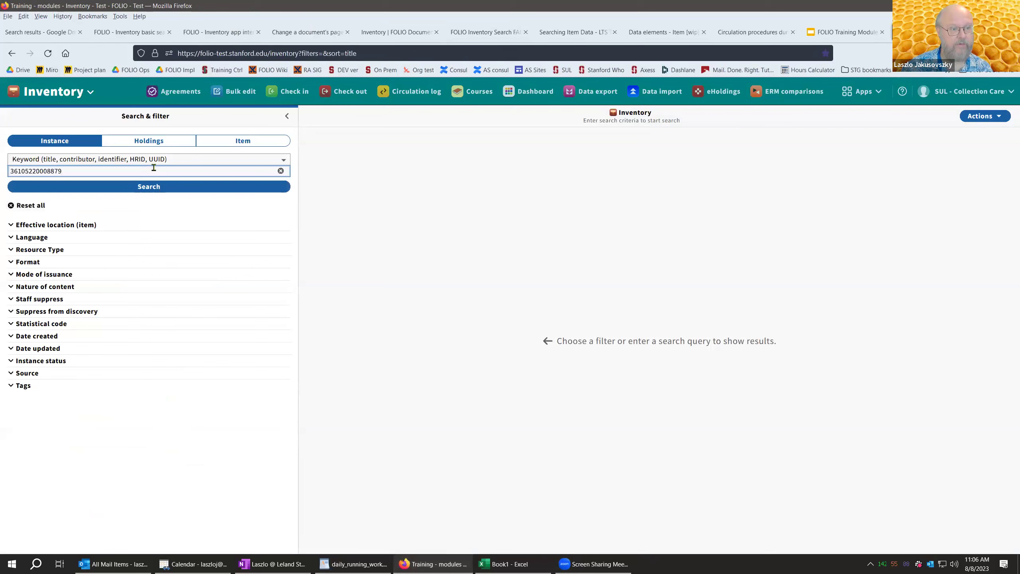
{"action": "left_click", "coordinate": [153, 191]}
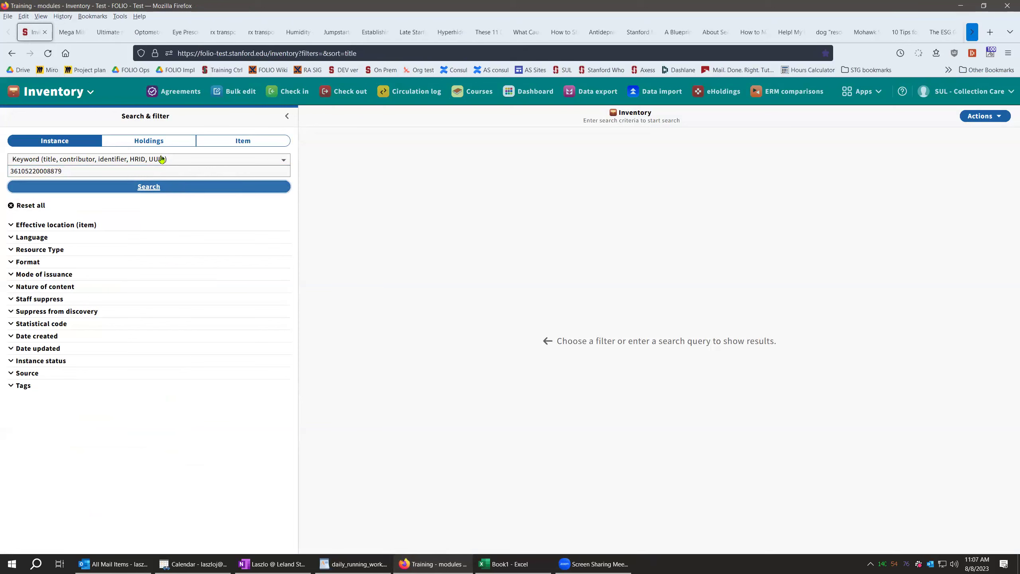
{"action": "key", "text": "Return"}
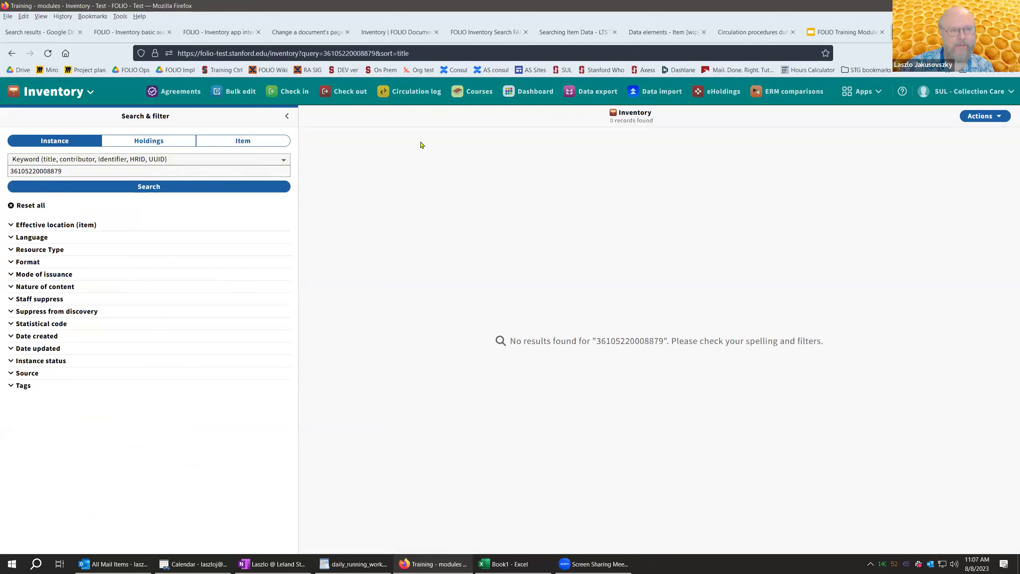
{"action": "left_click", "coordinate": [284, 160]}
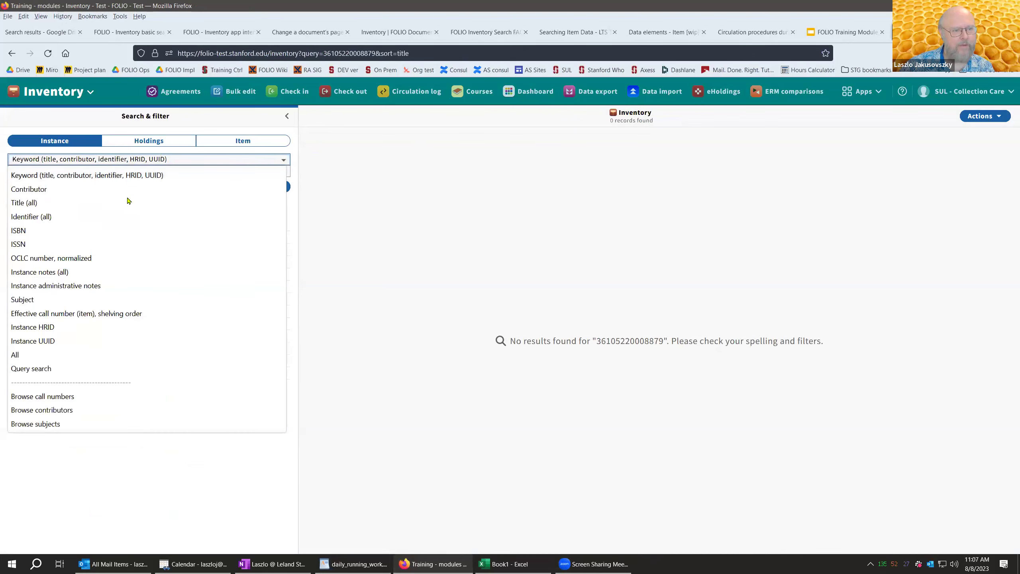
{"action": "left_click", "coordinate": [242, 141]}
{"action": "left_click", "coordinate": [135, 159]}
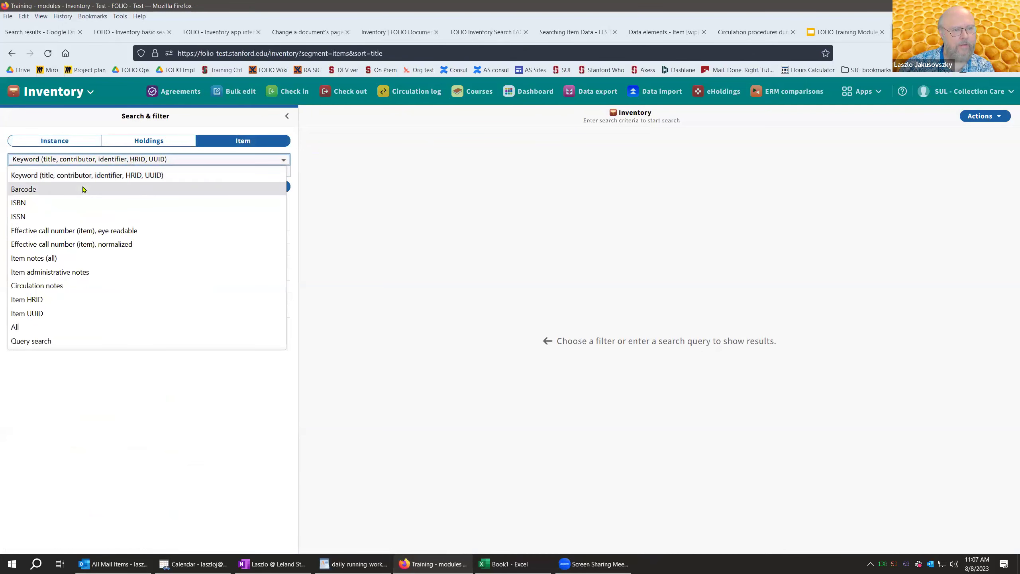
{"action": "left_click", "coordinate": [131, 189]}
{"action": "left_click", "coordinate": [136, 188]}
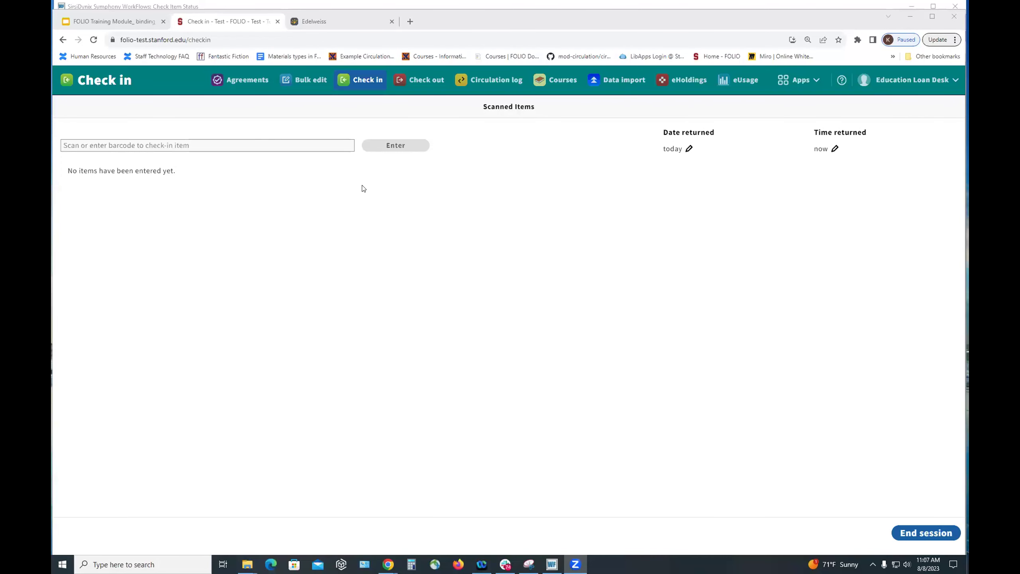
- In Inventory, set the item's temporary location to SUL TS CC Bindery Prep and save
{"action": "left_click", "coordinate": [794, 83]}
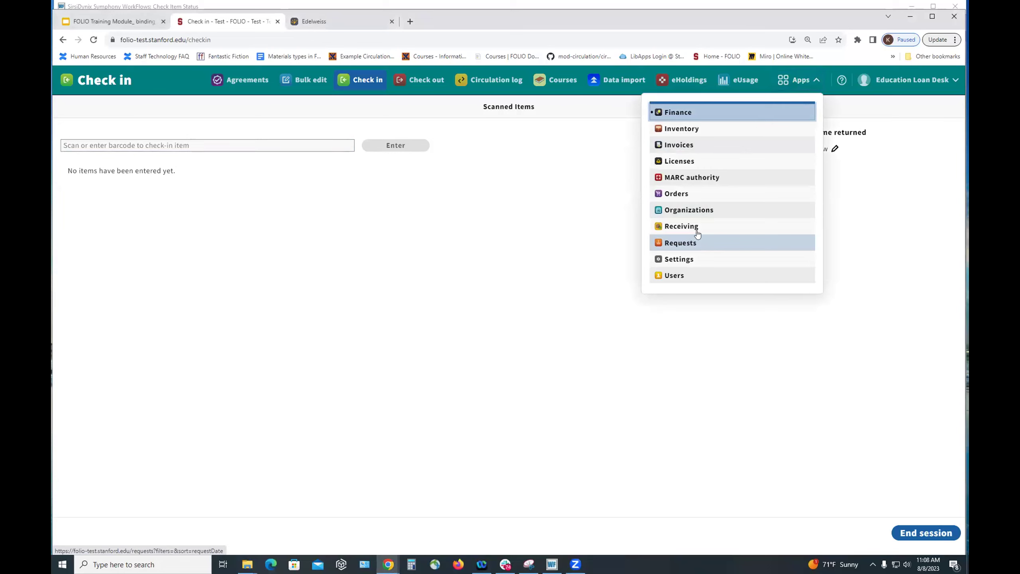
{"action": "left_click", "coordinate": [686, 130]}
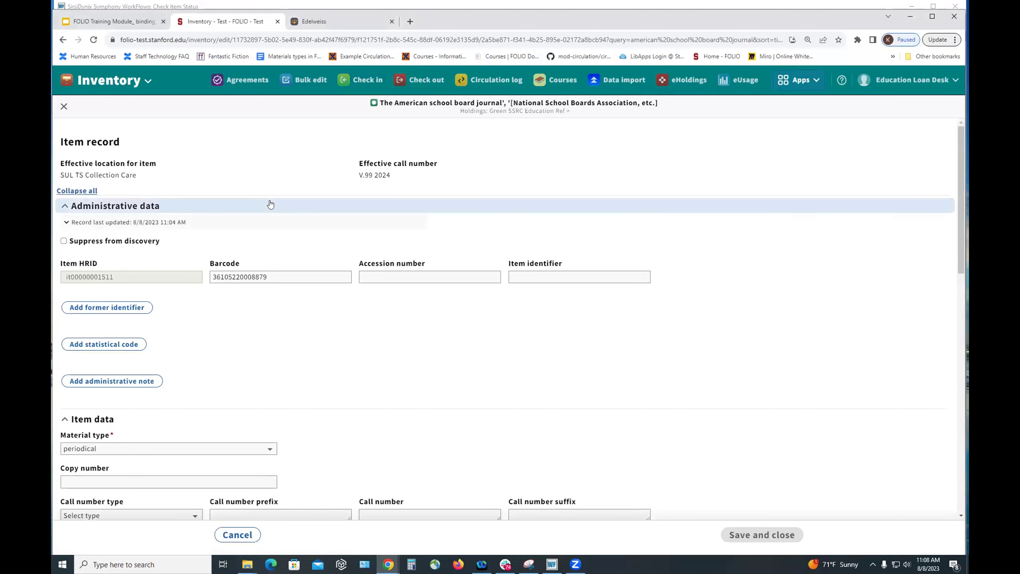
{"action": "scroll", "coordinate": [270, 204], "scroll_direction": "down", "scroll_amount": 15}
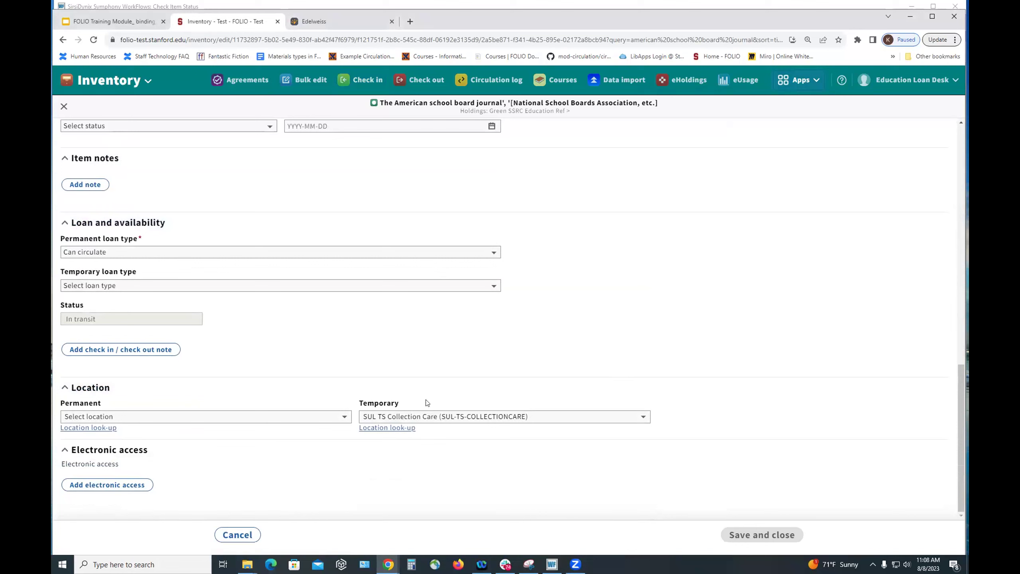
{"action": "left_click", "coordinate": [642, 420]}
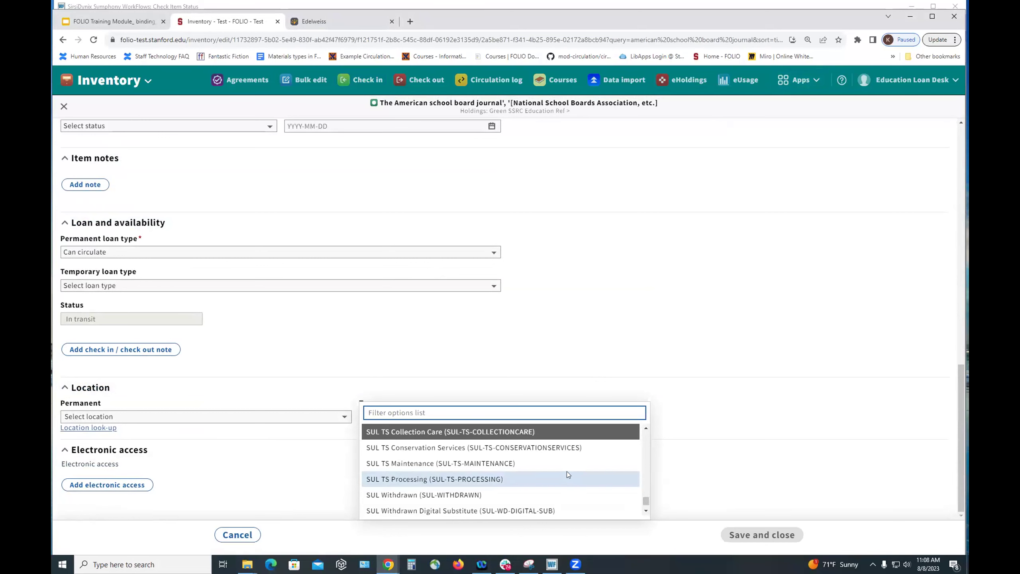
{"action": "scroll", "coordinate": [566, 471], "scroll_direction": "up", "scroll_amount": 1}
{"action": "scroll", "coordinate": [566, 471], "scroll_direction": "up", "scroll_amount": 1}
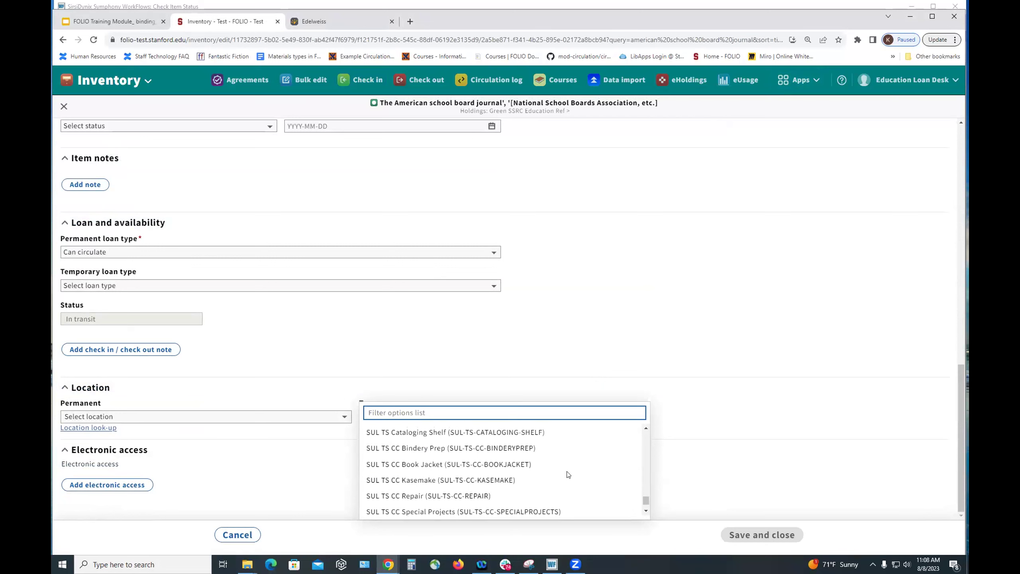
{"action": "left_click", "coordinate": [503, 447]}
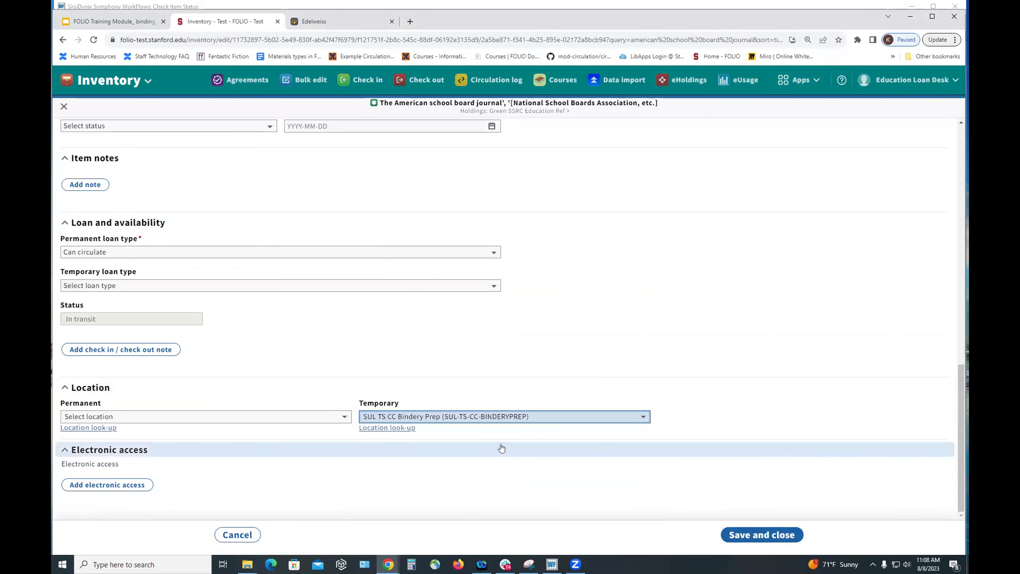
{"action": "left_click", "coordinate": [767, 536]}
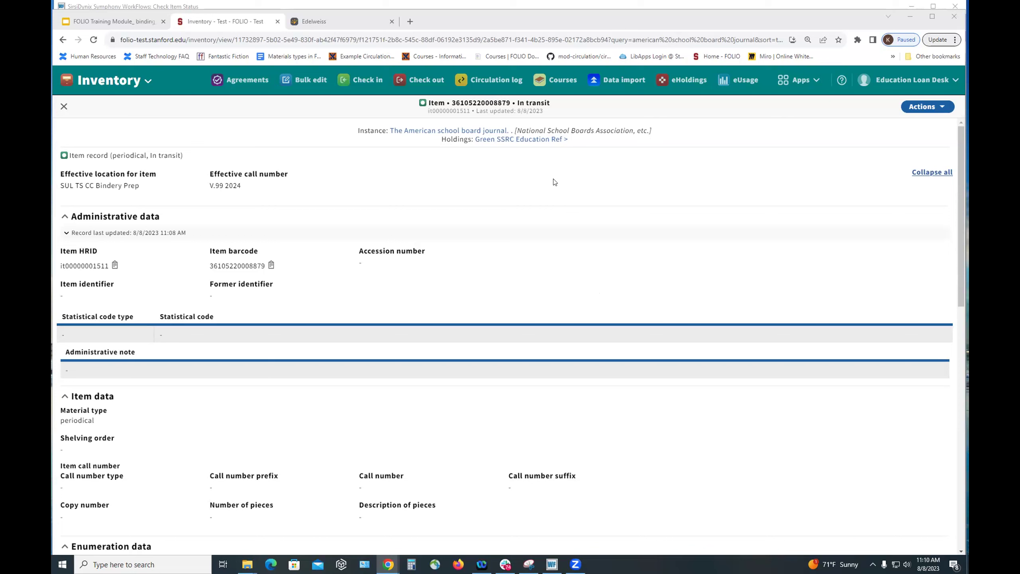
- Search Inventory for 'berry song' limited to Effective location Education Curriculum
{"action": "left_click", "coordinate": [806, 83]}
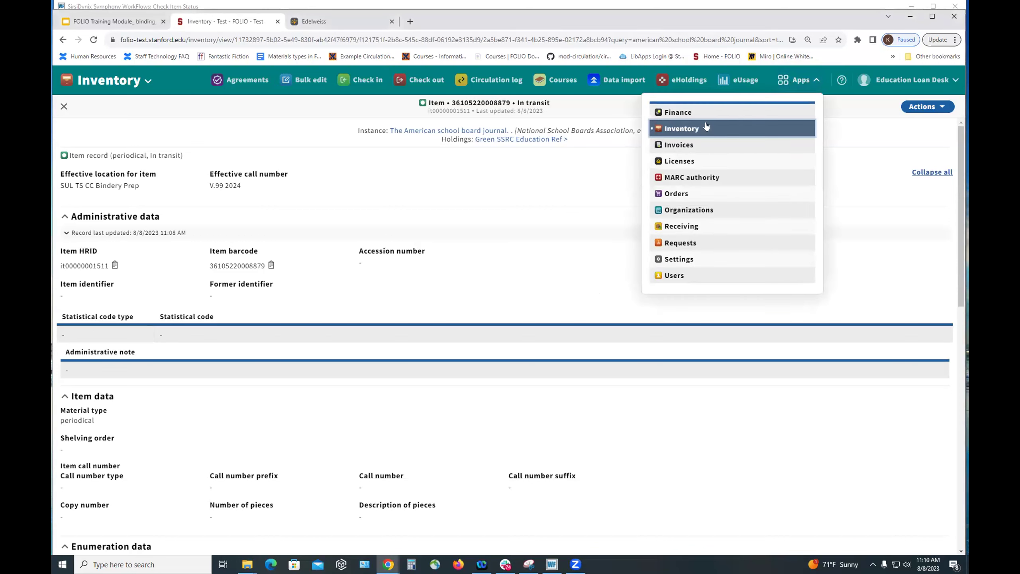
{"action": "left_click", "coordinate": [678, 130]}
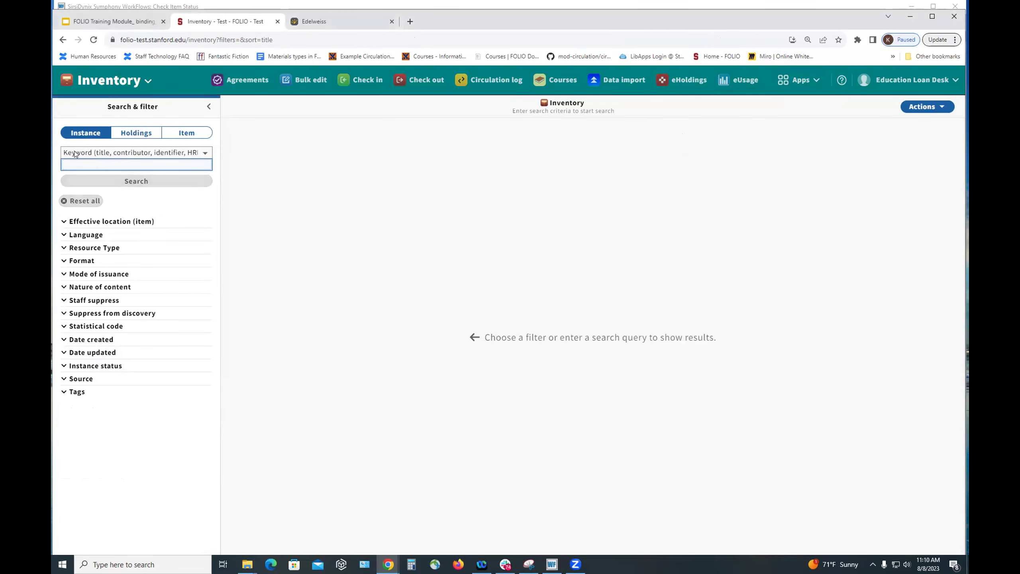
{"action": "type", "text": "berry song"}
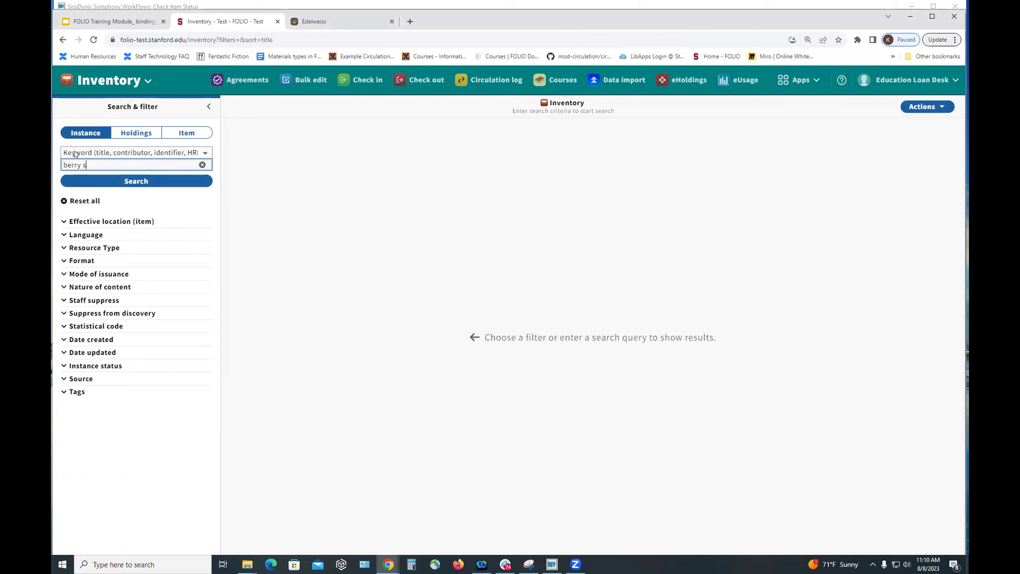
{"action": "key", "text": "Return"}
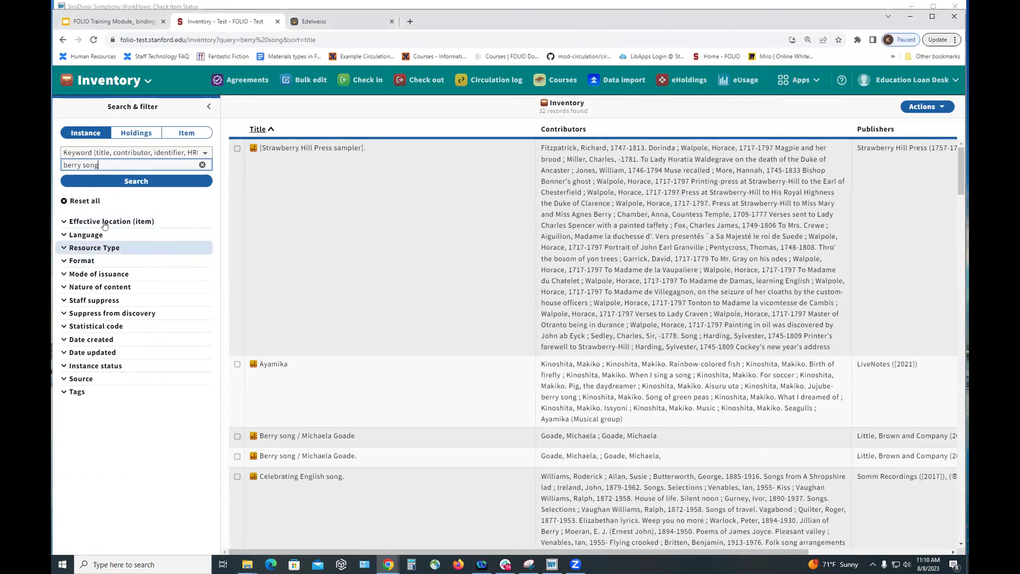
{"action": "left_click", "coordinate": [101, 222]}
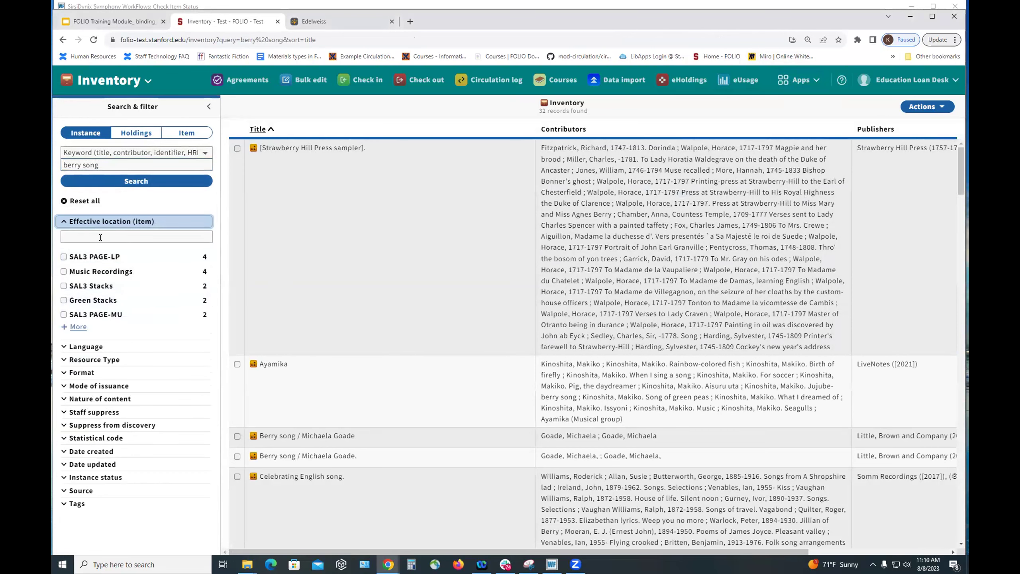
{"action": "left_click", "coordinate": [100, 237]}
{"action": "type", "text": "curri"}
{"action": "left_click", "coordinate": [64, 257]}
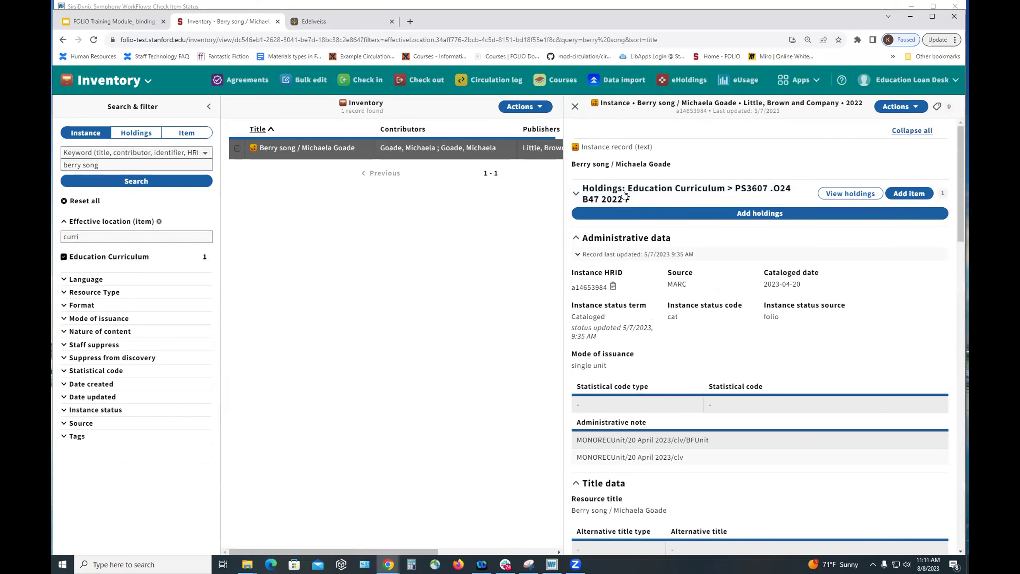
{"action": "left_click", "coordinate": [636, 193]}
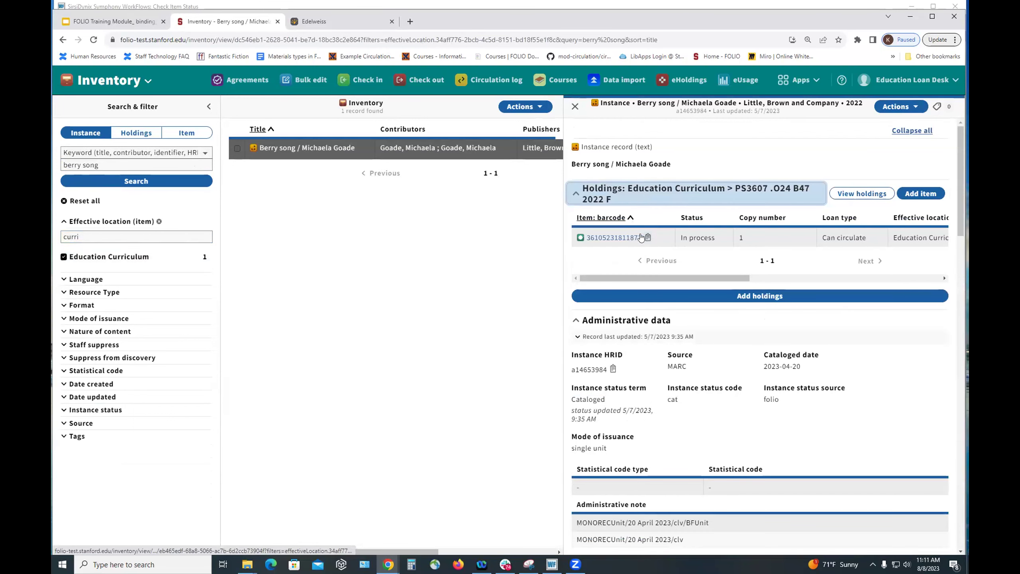
{"action": "left_click", "coordinate": [647, 237]}
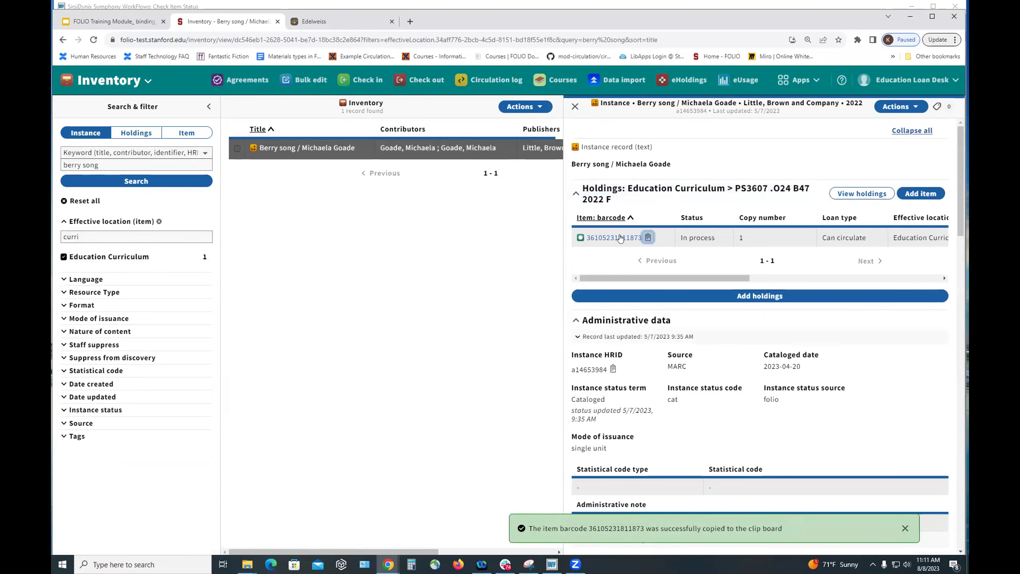
{"action": "left_click", "coordinate": [888, 108]}
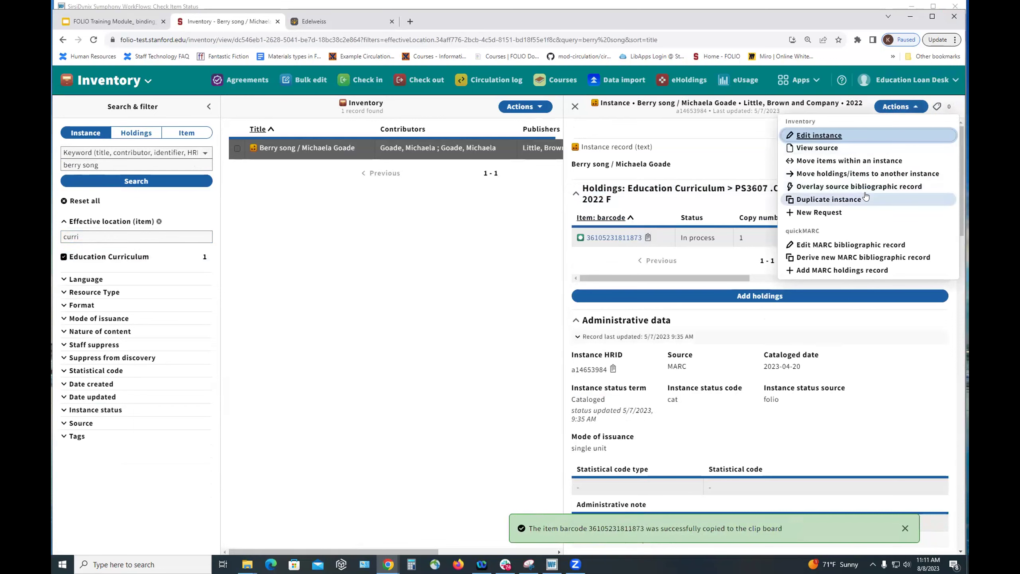
{"action": "left_click", "coordinate": [836, 213]}
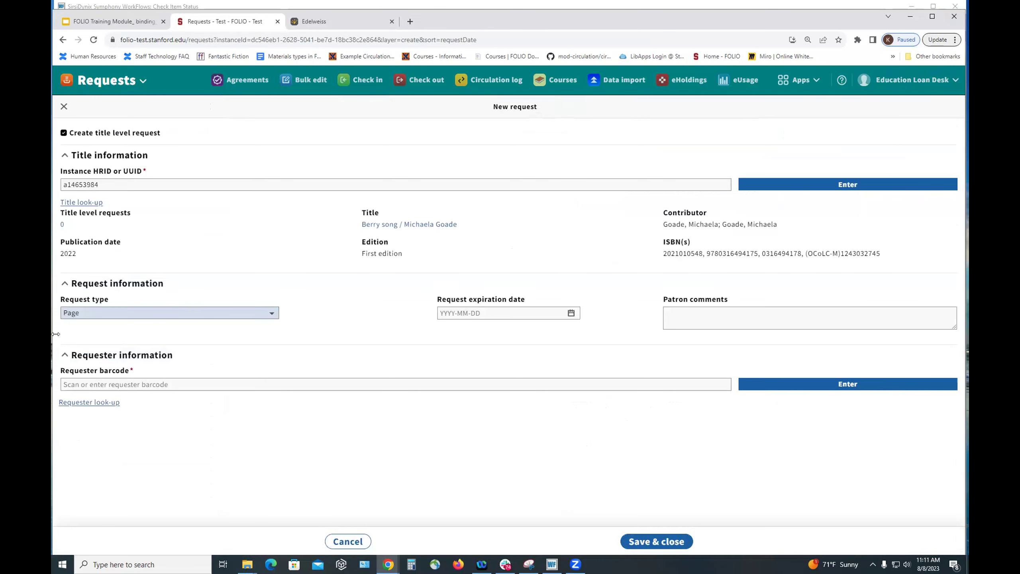
- Look up the patron by name as requester and set pickup service point to Green Loan Desk
{"action": "left_click", "coordinate": [82, 402]}
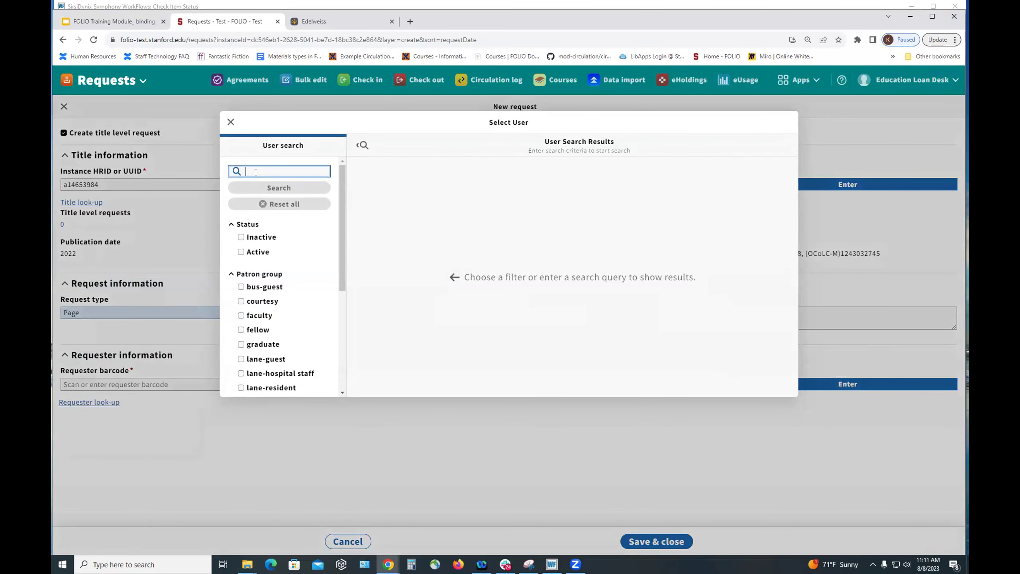
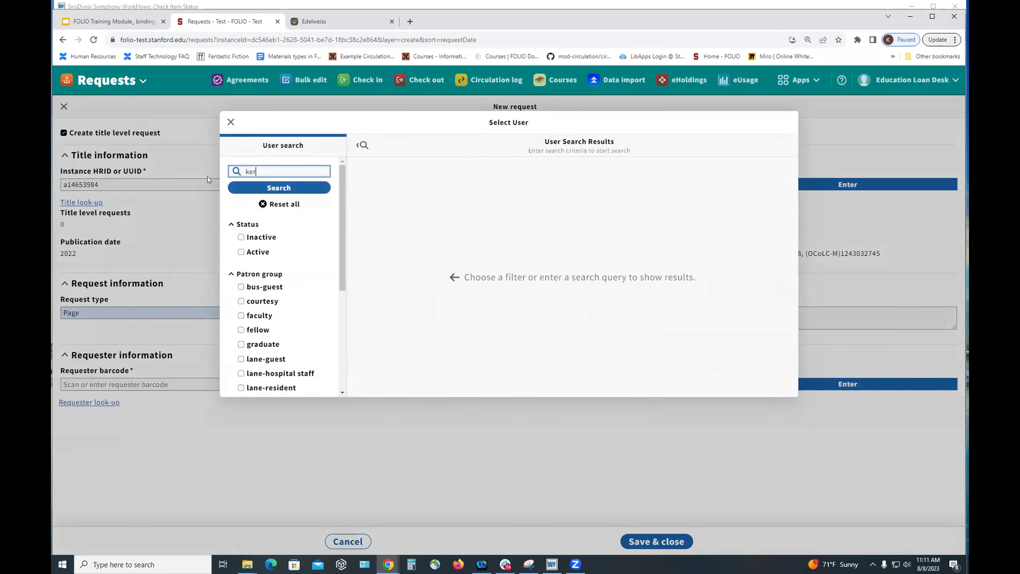
{"action": "key", "text": "Return"}
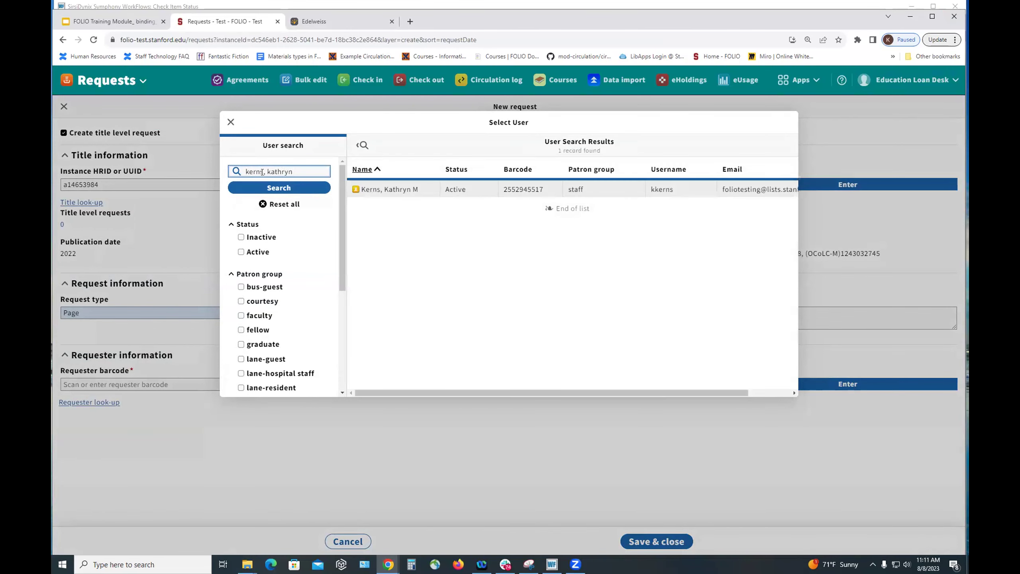
{"action": "left_click", "coordinate": [361, 190]}
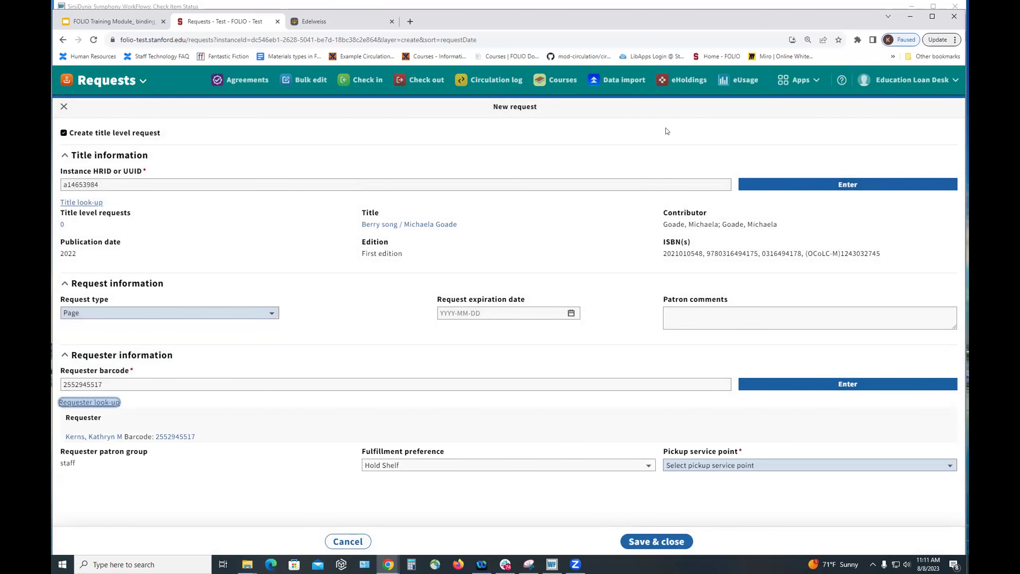
{"action": "left_click", "coordinate": [688, 466]}
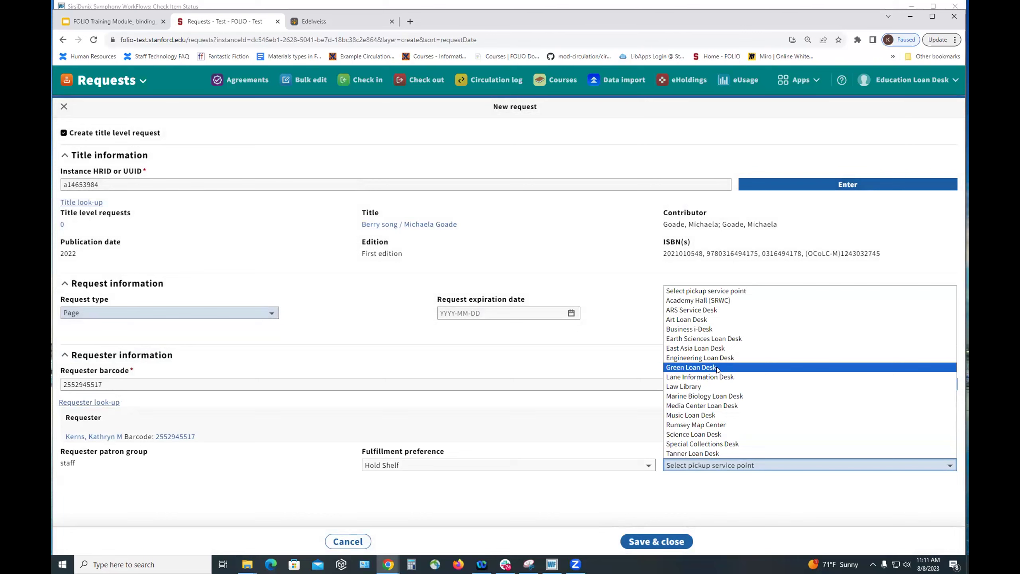
{"action": "left_click", "coordinate": [705, 366]}
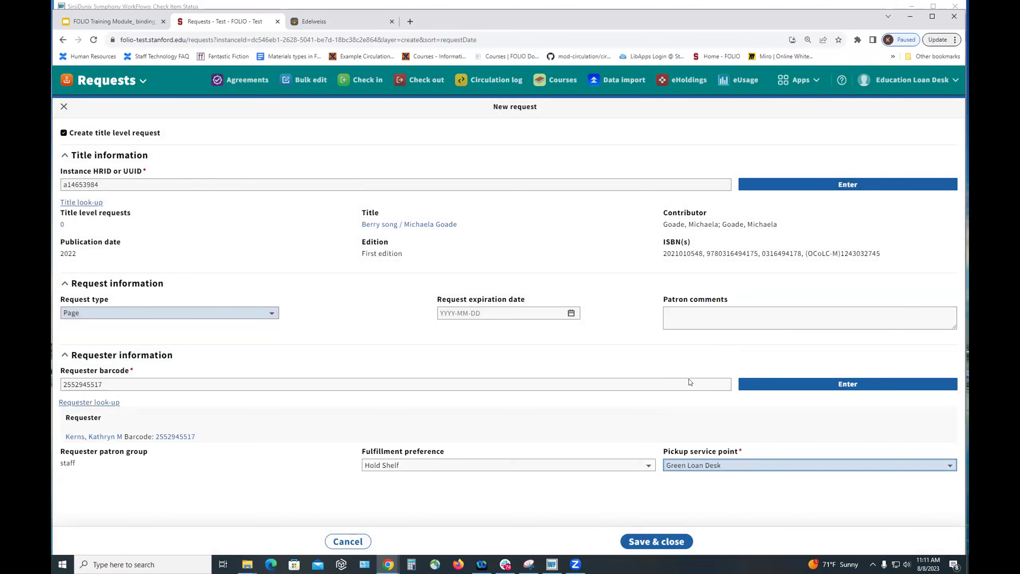
- After the Page request is refused, change the request type to Hold and save it
{"action": "left_click", "coordinate": [661, 542]}
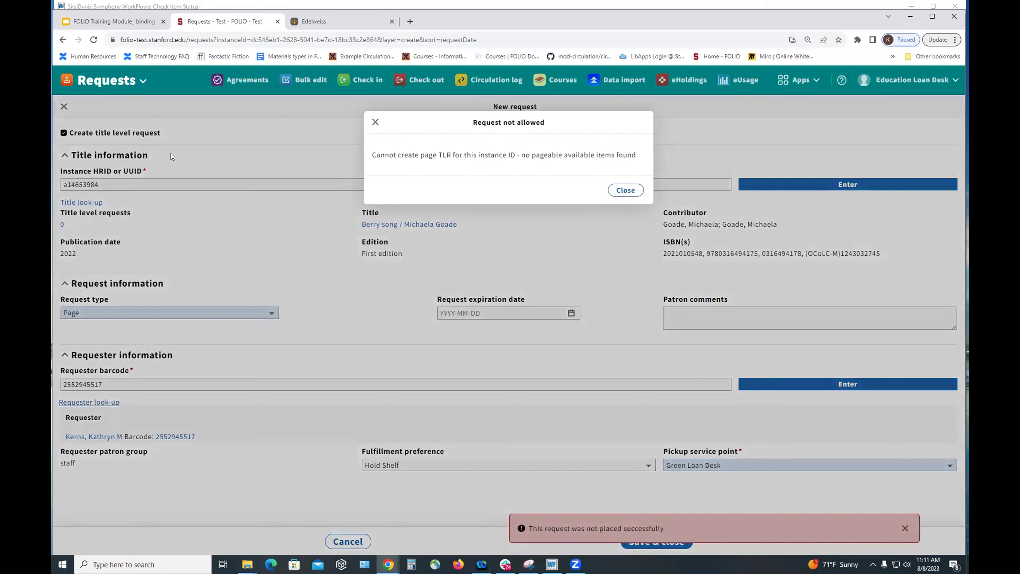
{"action": "left_click", "coordinate": [626, 190]}
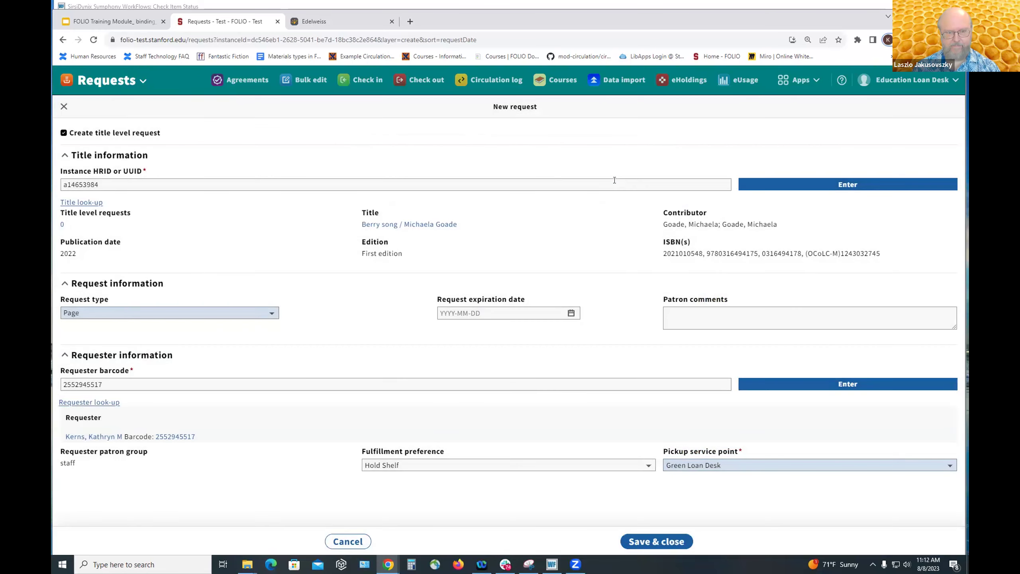
{"action": "left_click", "coordinate": [120, 313]}
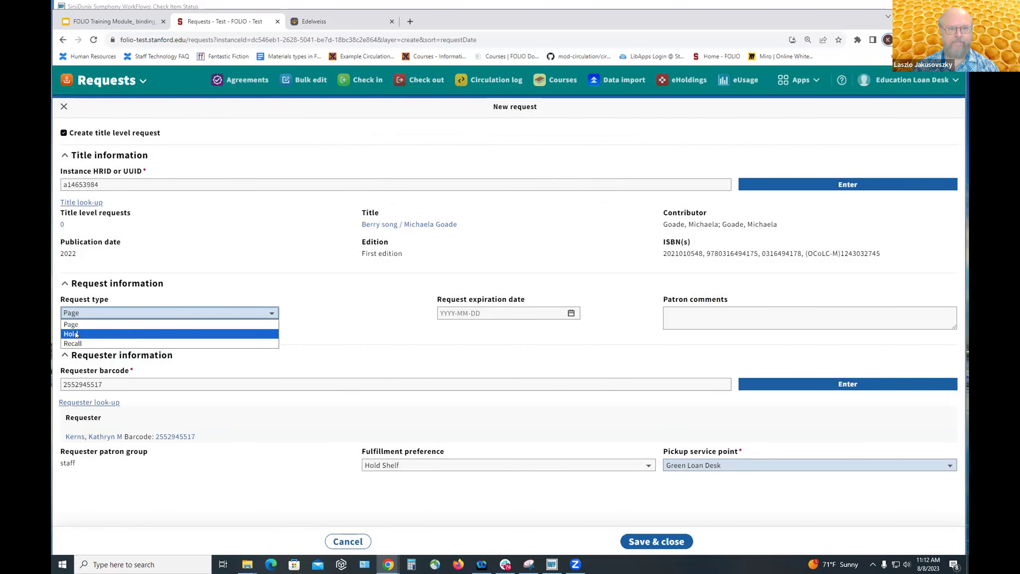
{"action": "left_click", "coordinate": [120, 333]}
{"action": "left_click", "coordinate": [663, 538]}
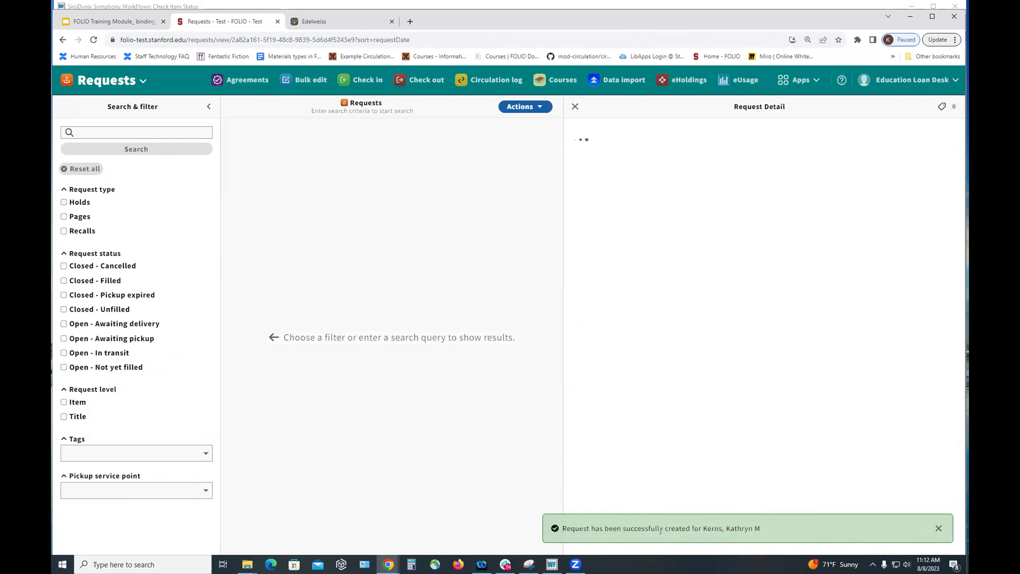
{"action": "left_click", "coordinate": [360, 80]}
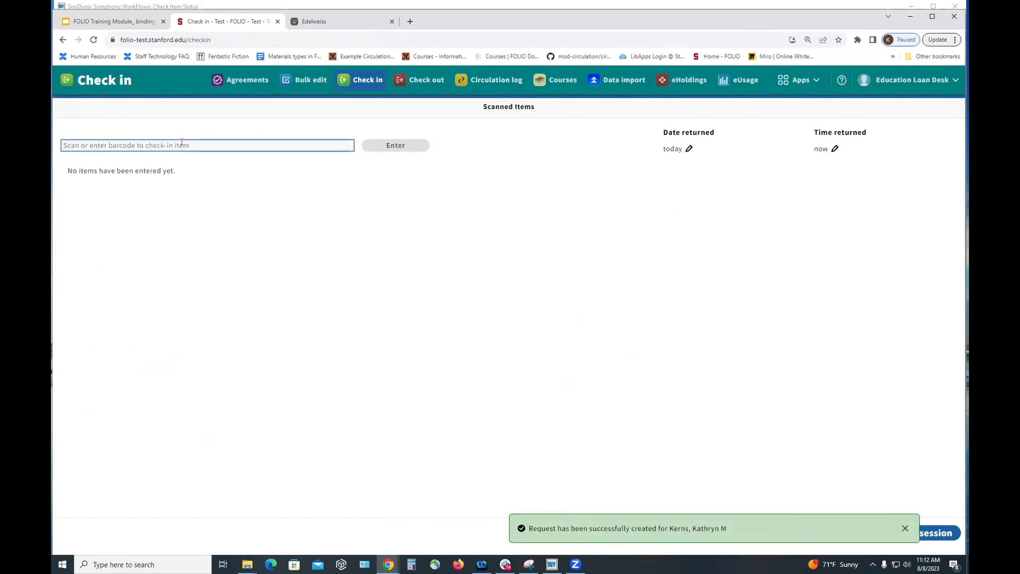
{"action": "type", "text": "36105231811873"}
{"action": "key", "text": "Return"}
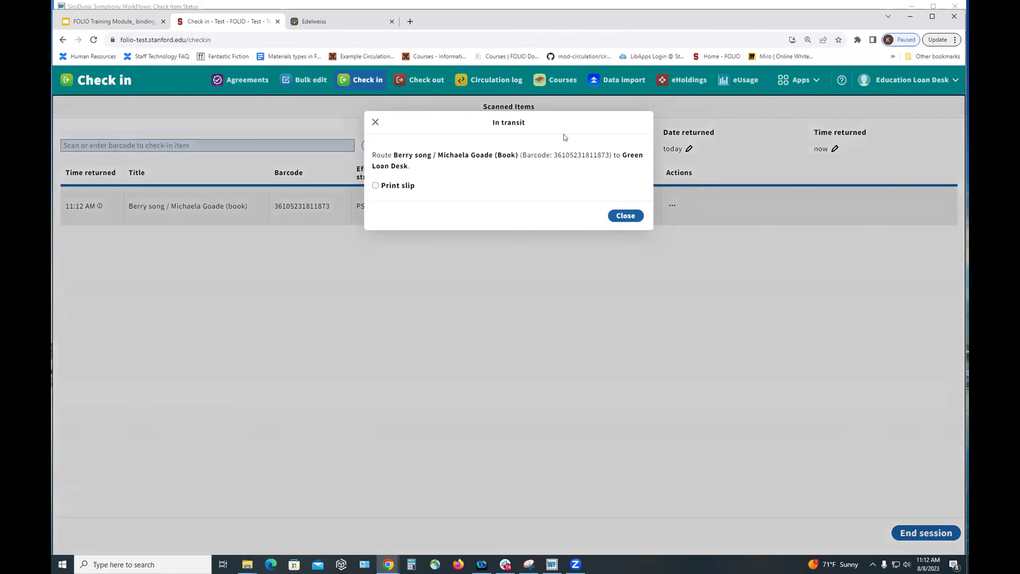
{"action": "left_click", "coordinate": [617, 214]}
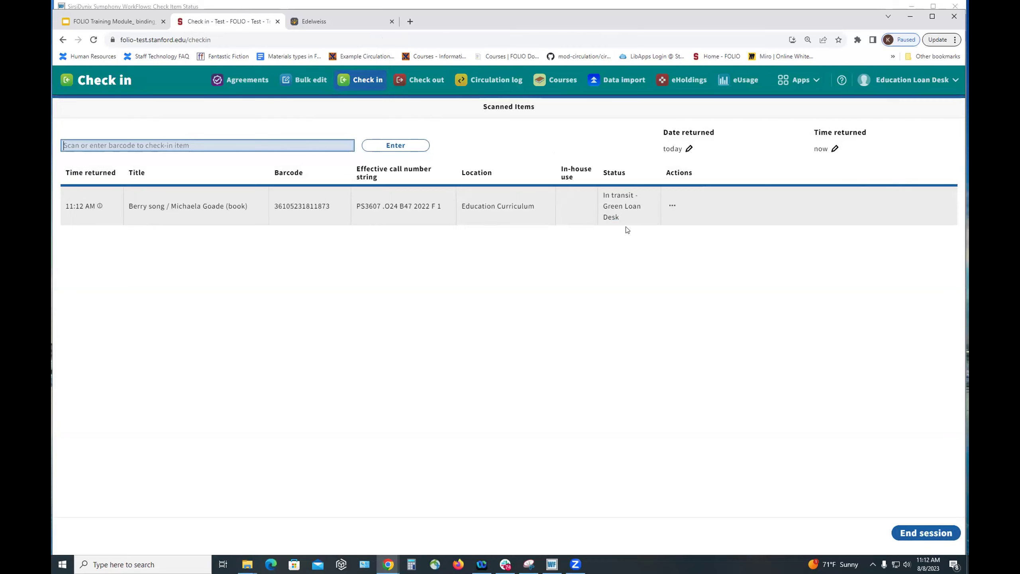
{"action": "left_click", "coordinate": [790, 80]}
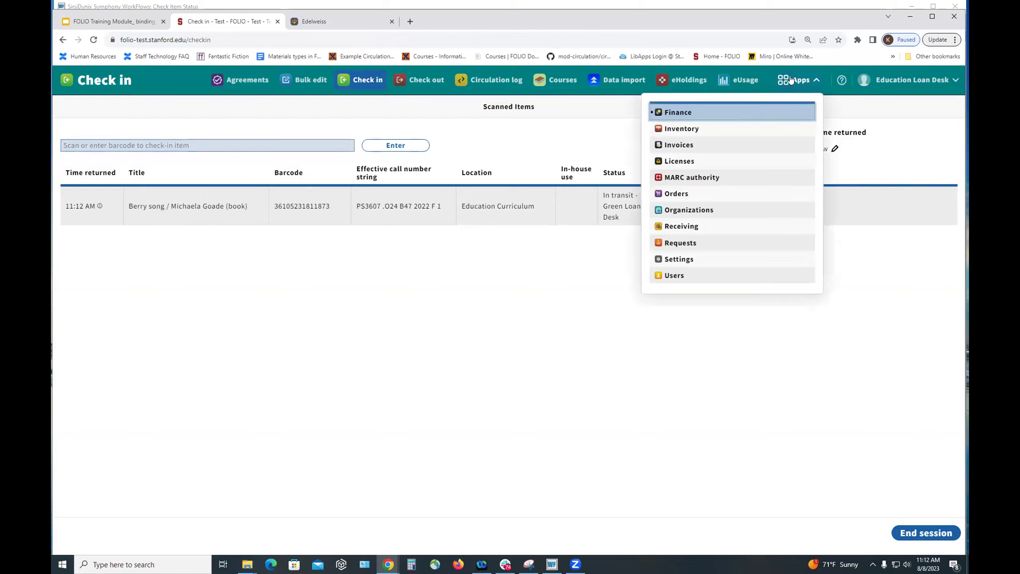
{"action": "left_click", "coordinate": [679, 129]}
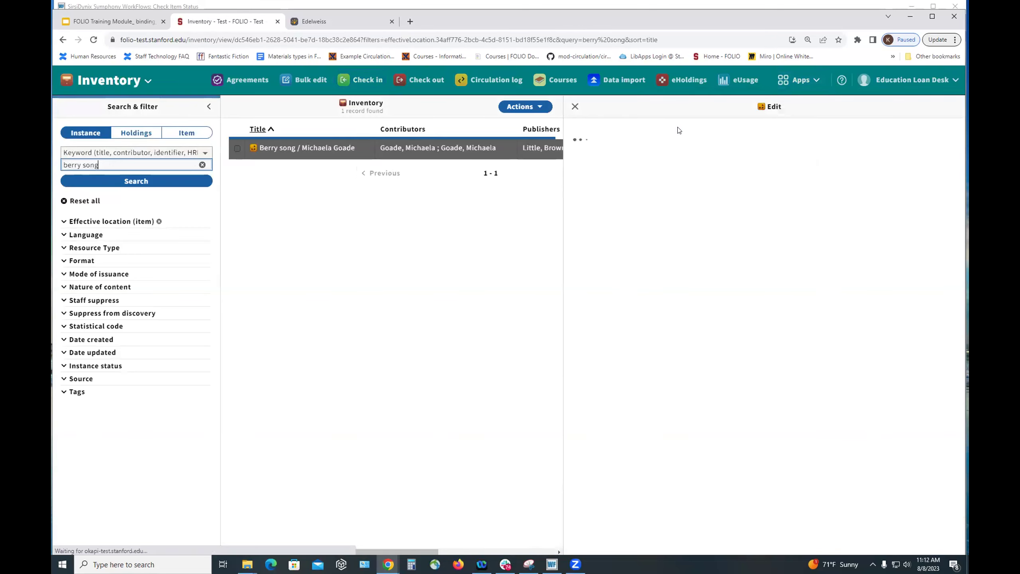
{"action": "left_click", "coordinate": [635, 190]}
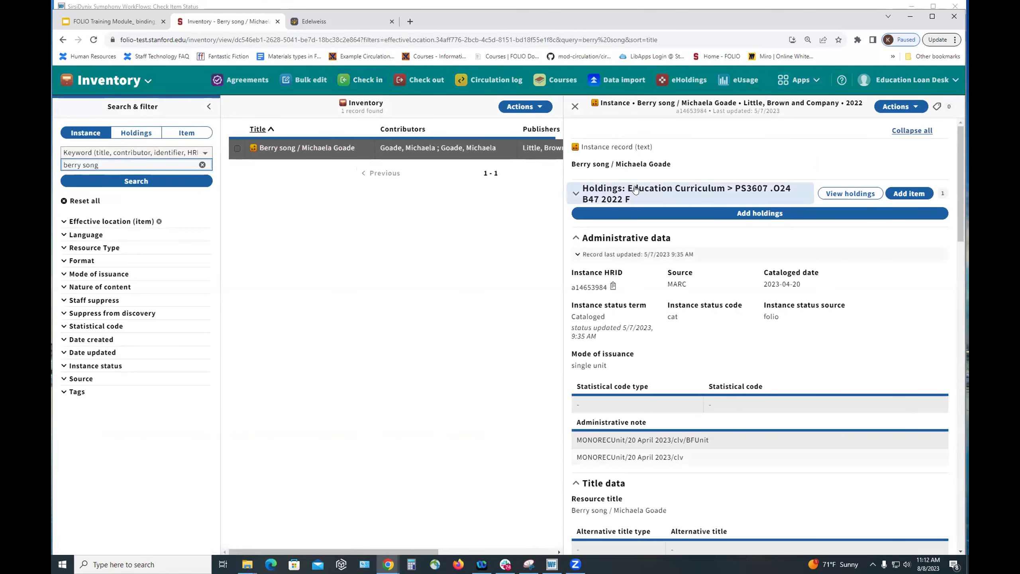
{"action": "left_click", "coordinate": [629, 241]}
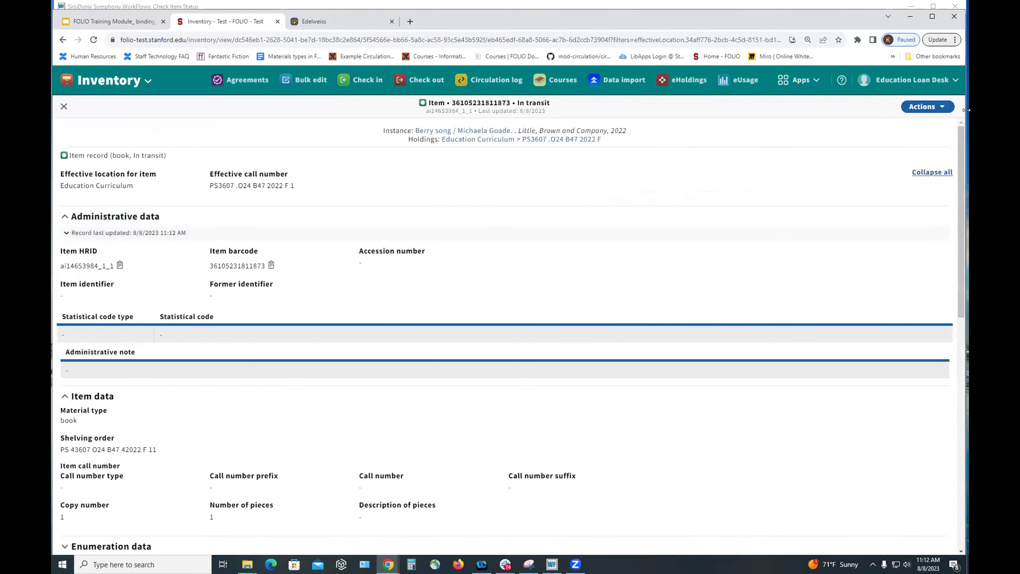
{"action": "left_click", "coordinate": [907, 106]}
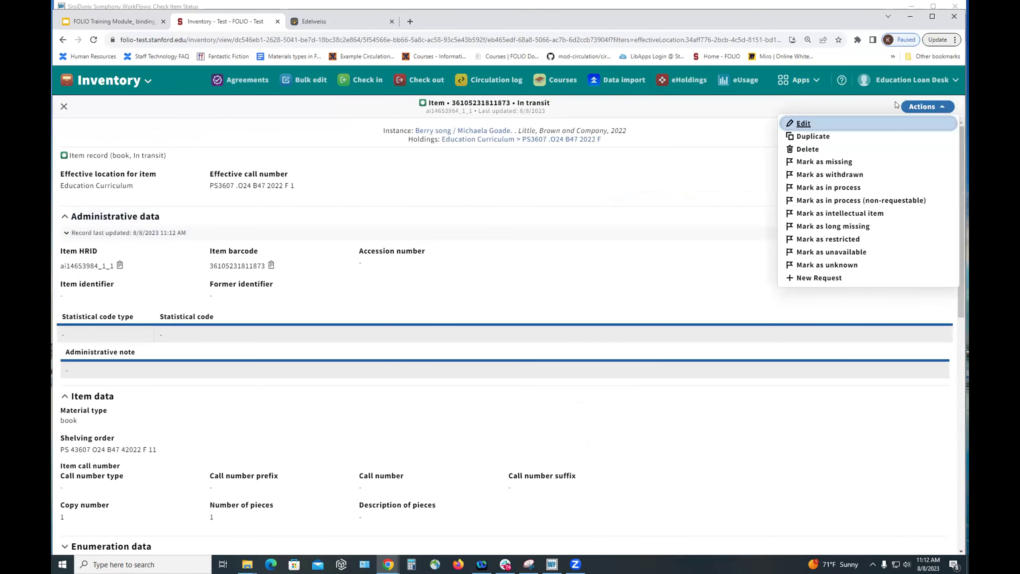
{"action": "left_click", "coordinate": [798, 124]}
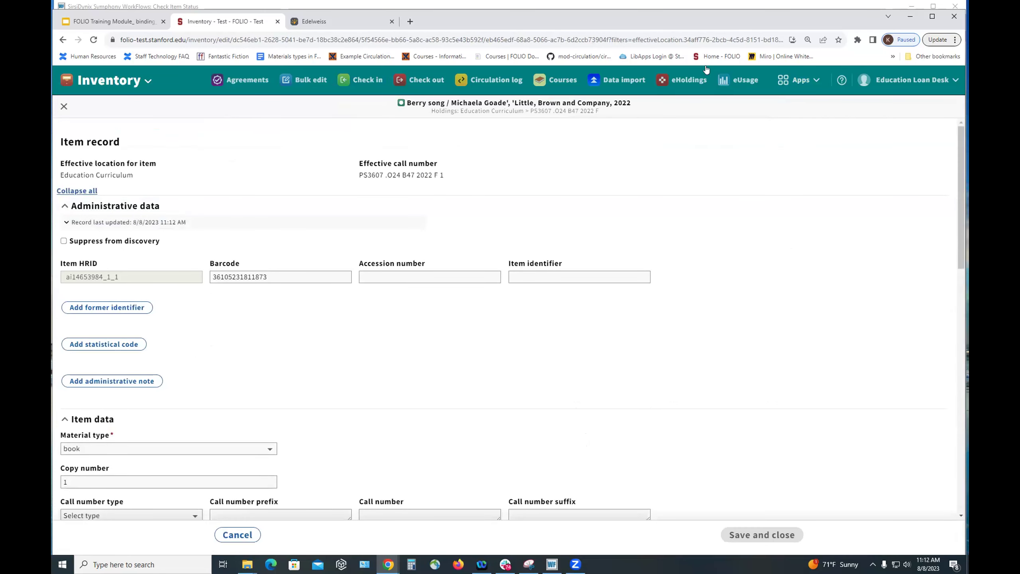
- Filter the temporary locations by 'sul' and set the item's temporary location to SUL TS Collection Care
{"action": "scroll", "coordinate": [508, 241], "scroll_direction": "down", "scroll_amount": 15}
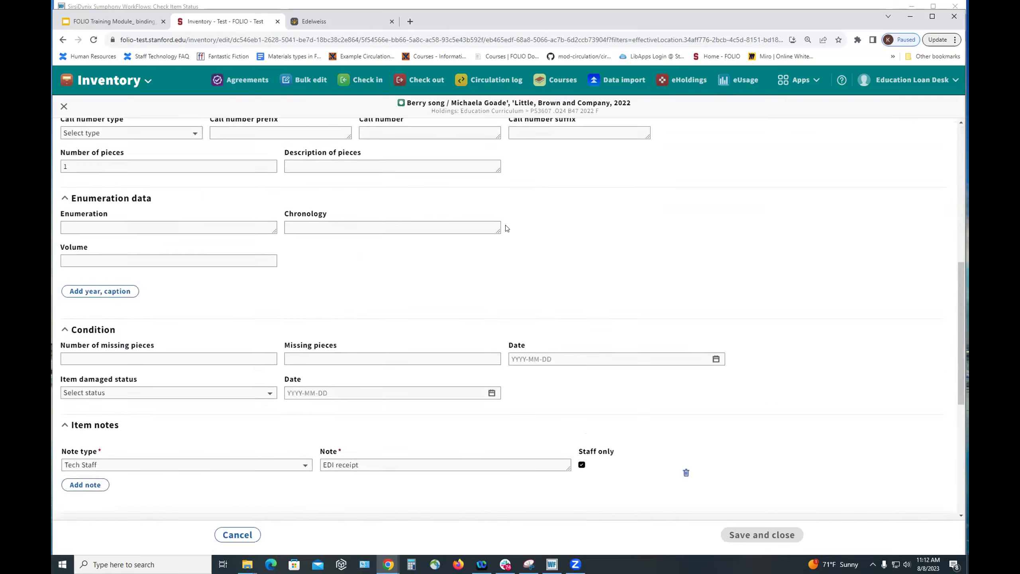
{"action": "scroll", "coordinate": [502, 213], "scroll_direction": "down", "scroll_amount": 2}
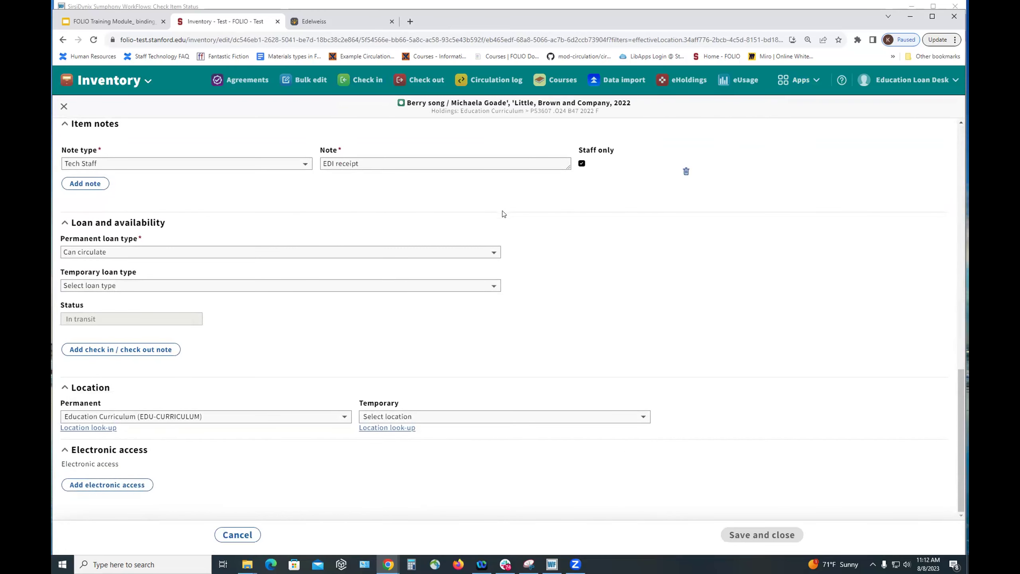
{"action": "left_click", "coordinate": [377, 418]}
{"action": "left_click", "coordinate": [377, 418]}
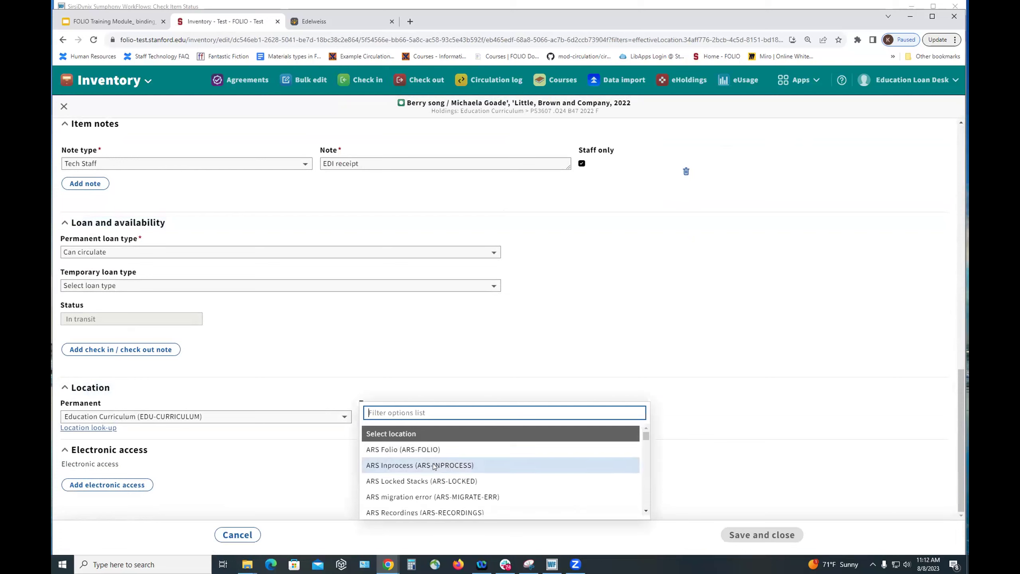
{"action": "scroll", "coordinate": [422, 461], "scroll_direction": "down", "scroll_amount": 4}
{"action": "scroll", "coordinate": [431, 461], "scroll_direction": "down", "scroll_amount": 10}
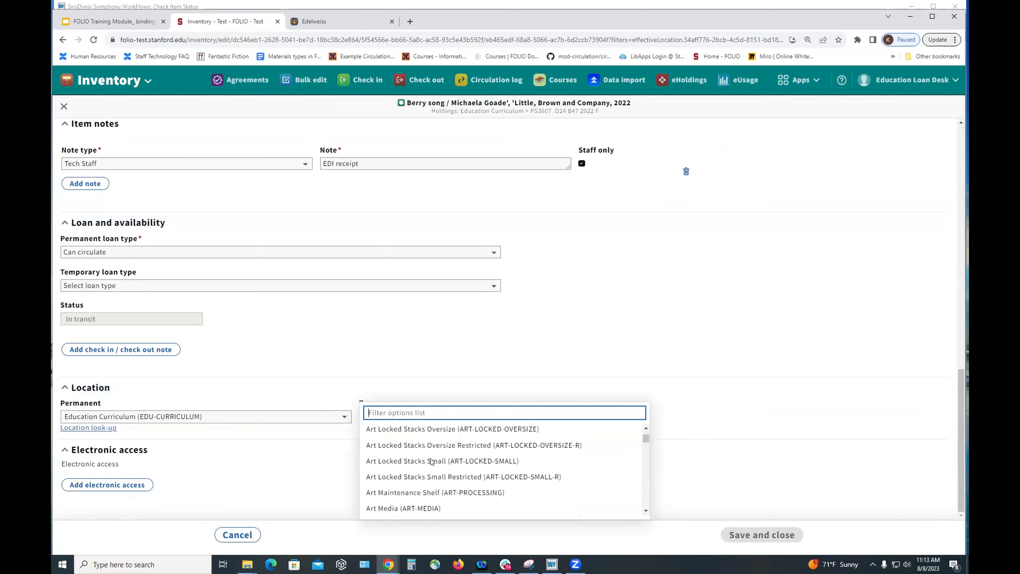
{"action": "scroll", "coordinate": [431, 460], "scroll_direction": "down", "scroll_amount": 10}
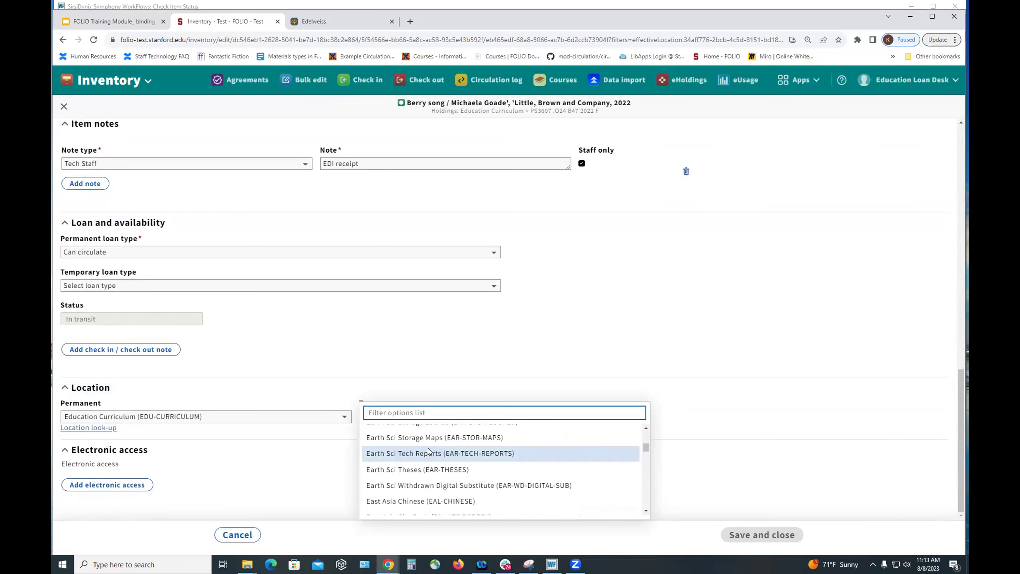
{"action": "type", "text": "sul"}
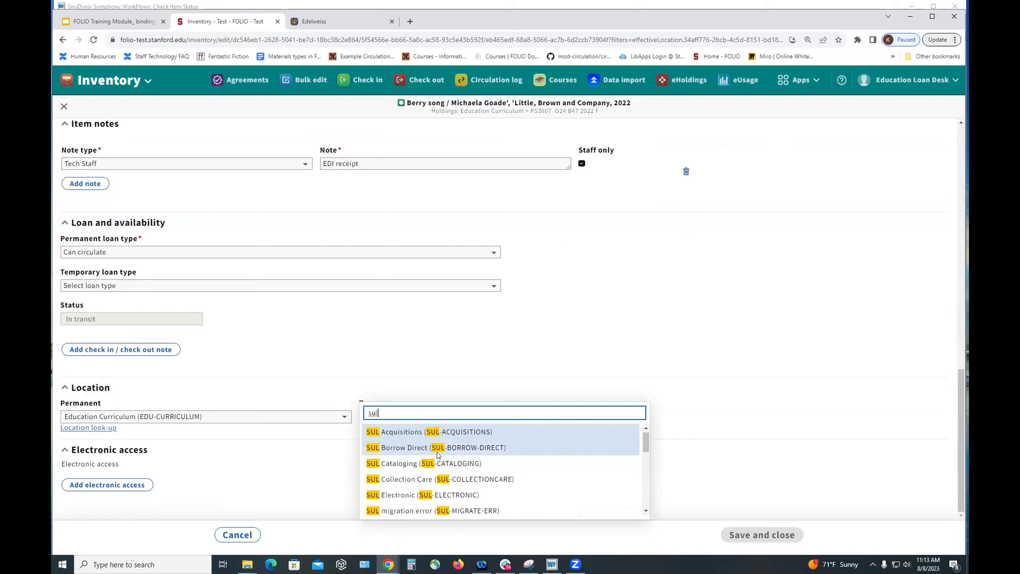
{"action": "scroll", "coordinate": [438, 454], "scroll_direction": "down", "scroll_amount": 5}
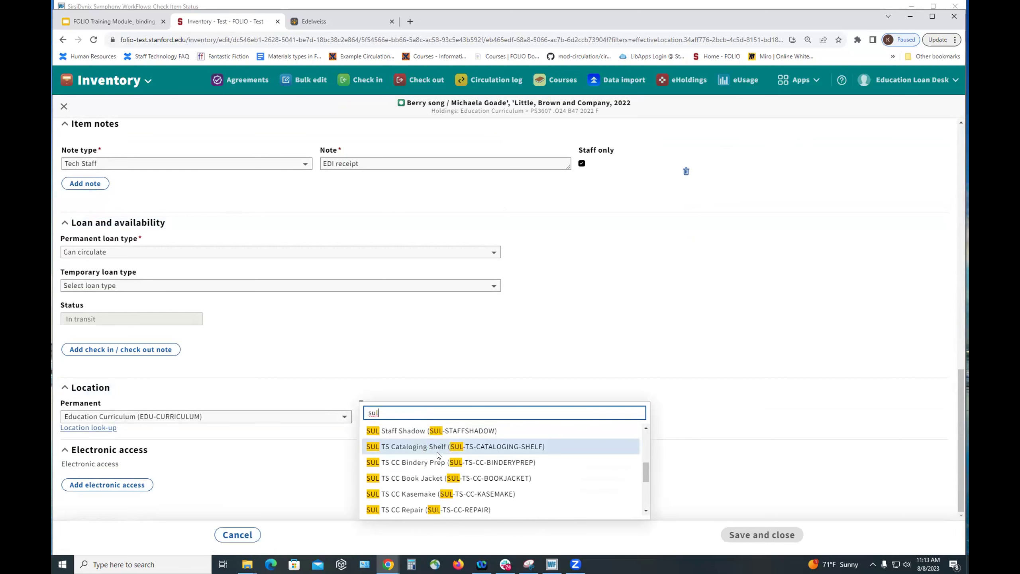
{"action": "scroll", "coordinate": [438, 455], "scroll_direction": "down", "scroll_amount": 1}
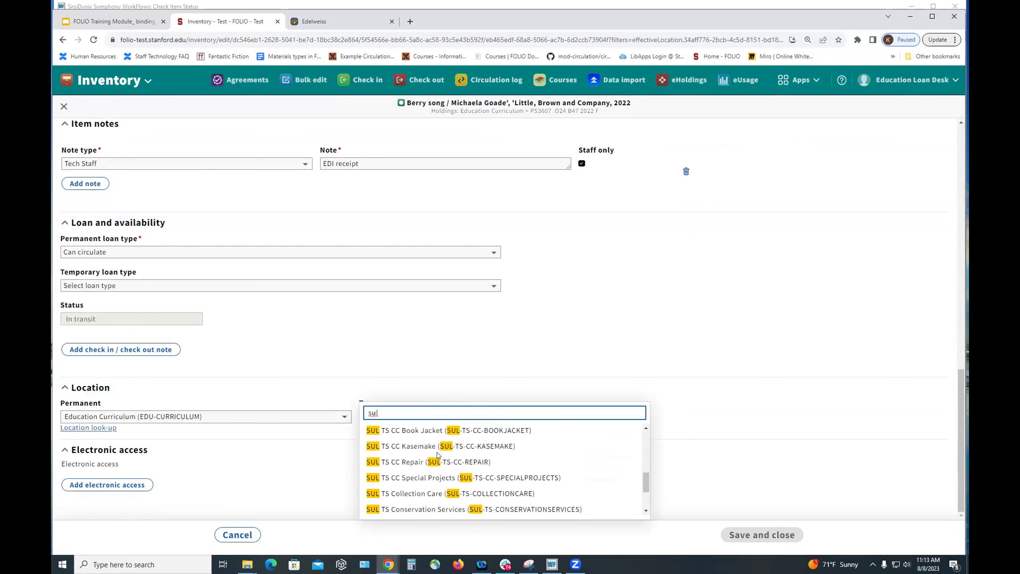
{"action": "left_click", "coordinate": [400, 494]}
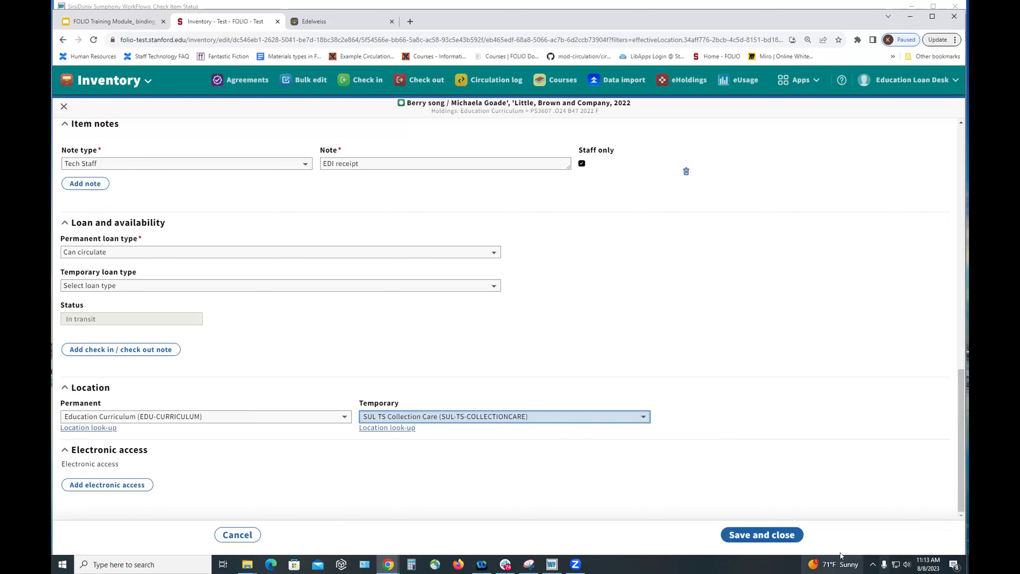
- Save the item's new temporary location, then switch the current service point to Green Loan Desk
{"action": "left_click", "coordinate": [775, 538]}
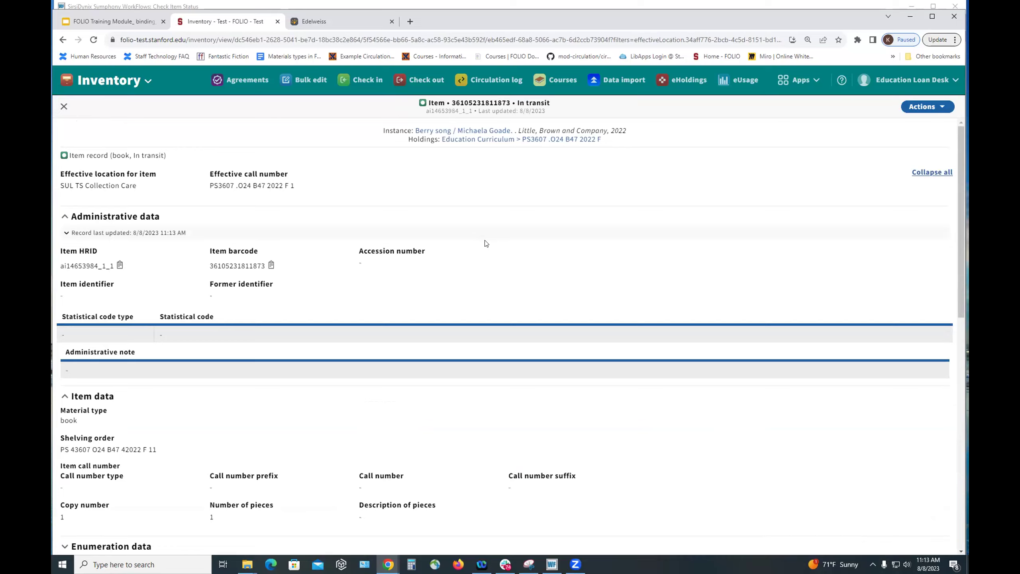
{"action": "scroll", "coordinate": [485, 243], "scroll_direction": "down", "scroll_amount": 10}
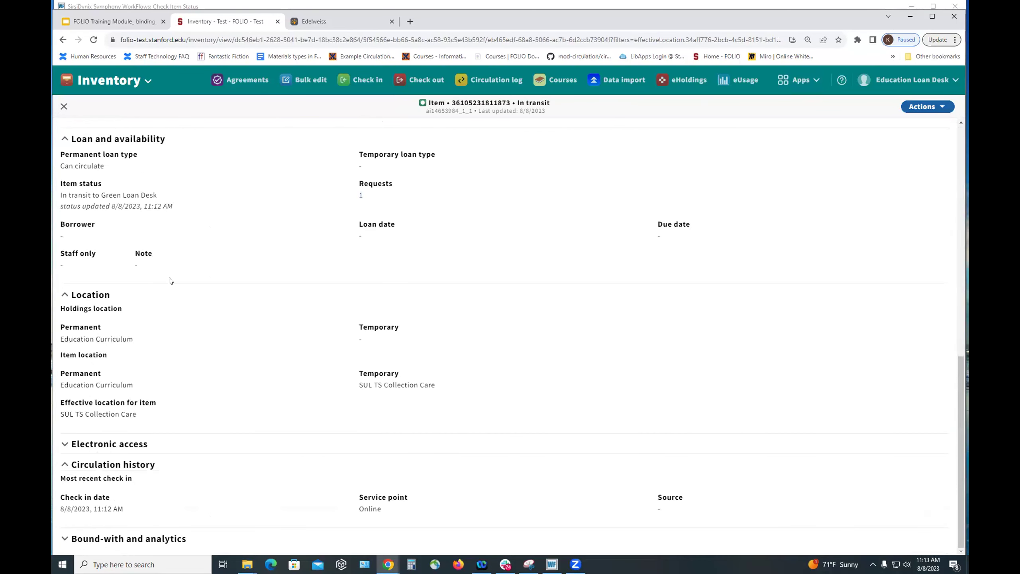
{"action": "left_click", "coordinate": [880, 81]}
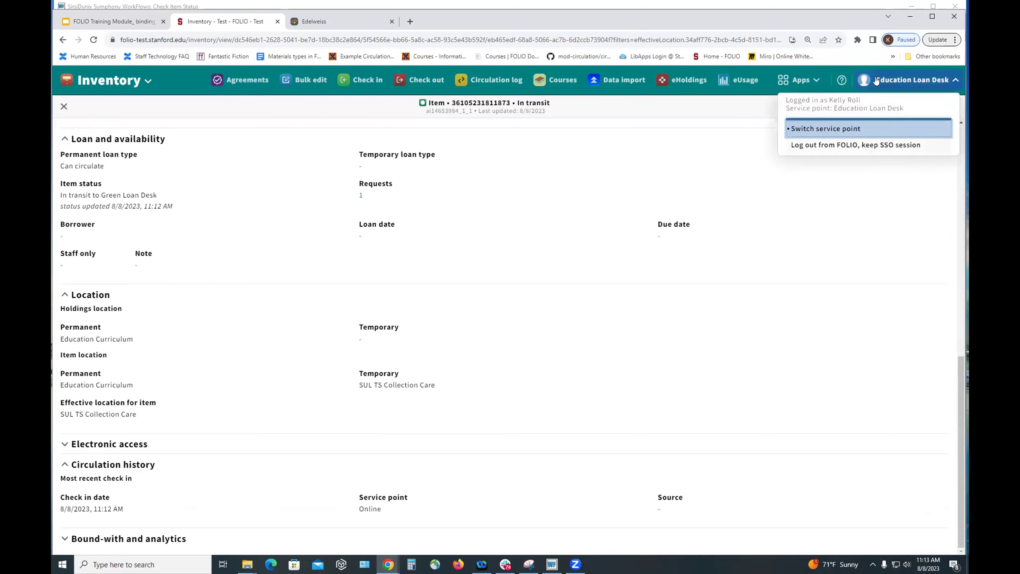
{"action": "left_click", "coordinate": [823, 128]}
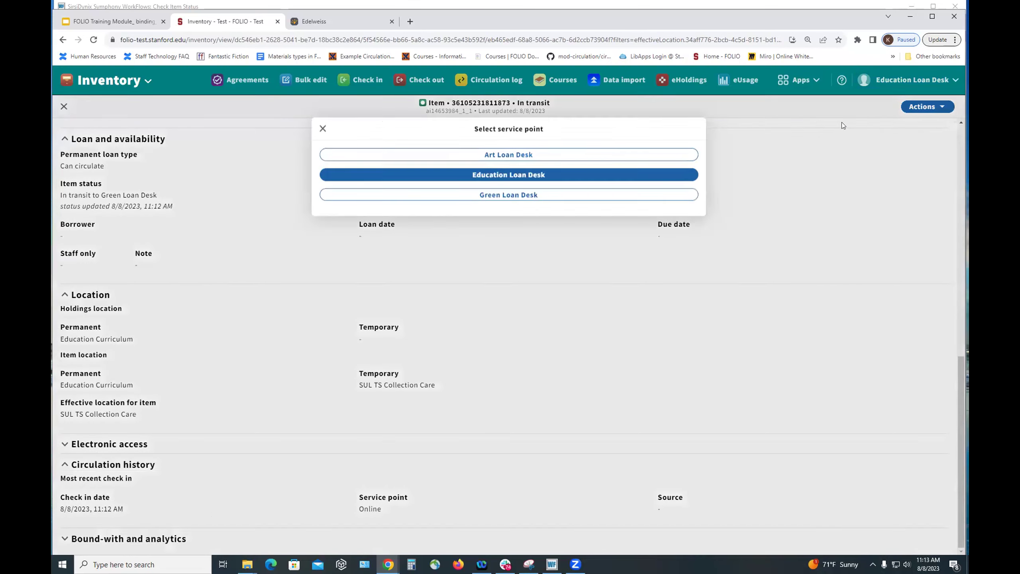
{"action": "left_click", "coordinate": [468, 182]}
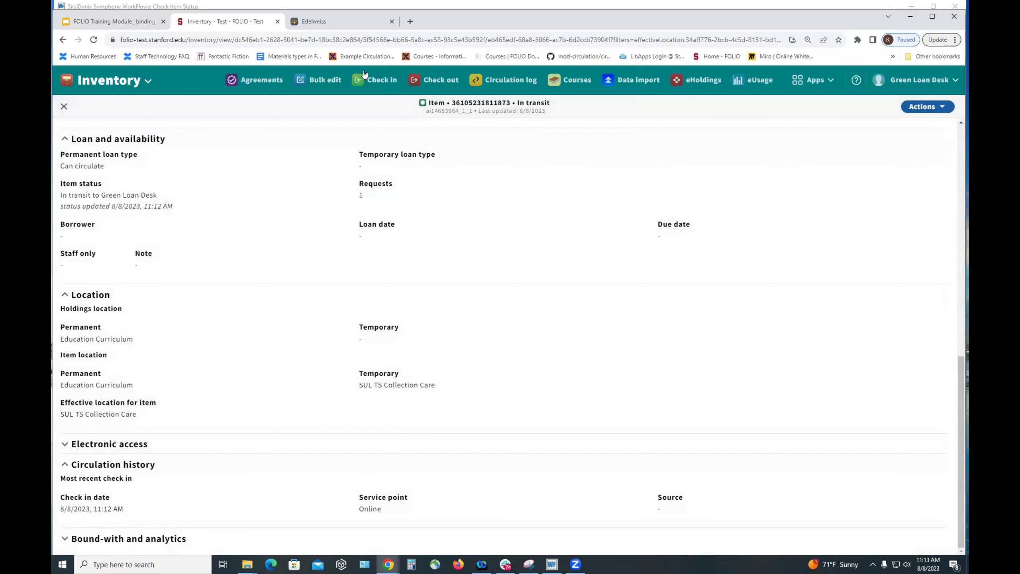
{"action": "left_click", "coordinate": [370, 80]}
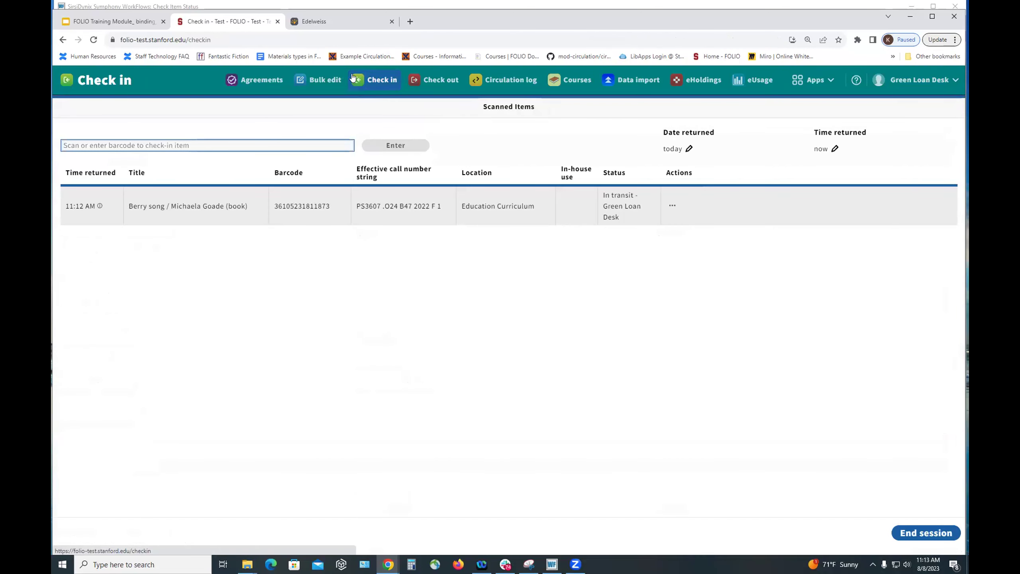
{"action": "type", "text": "36105231811873"}
{"action": "key", "text": "Return"}
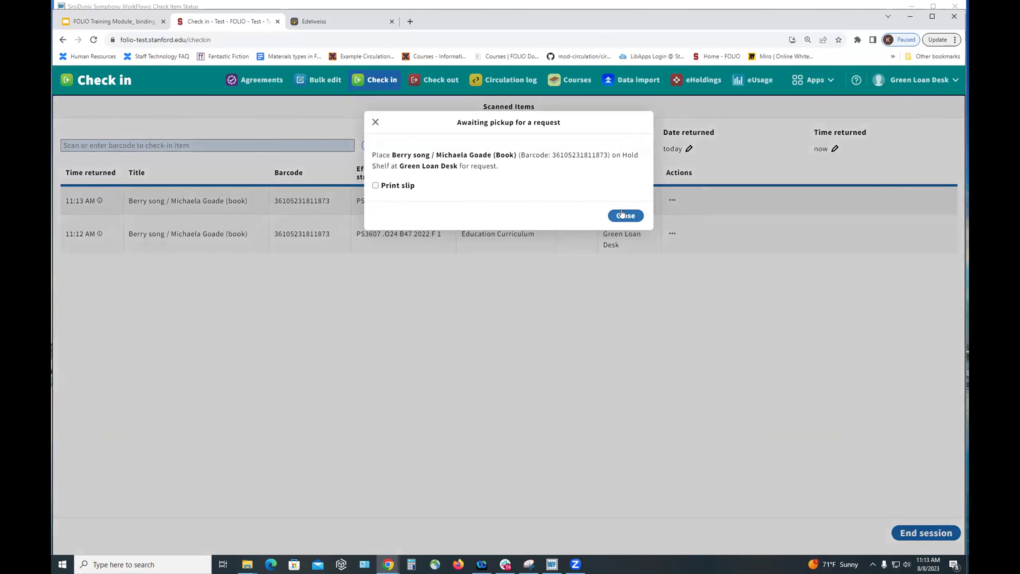
{"action": "left_click", "coordinate": [624, 214]}
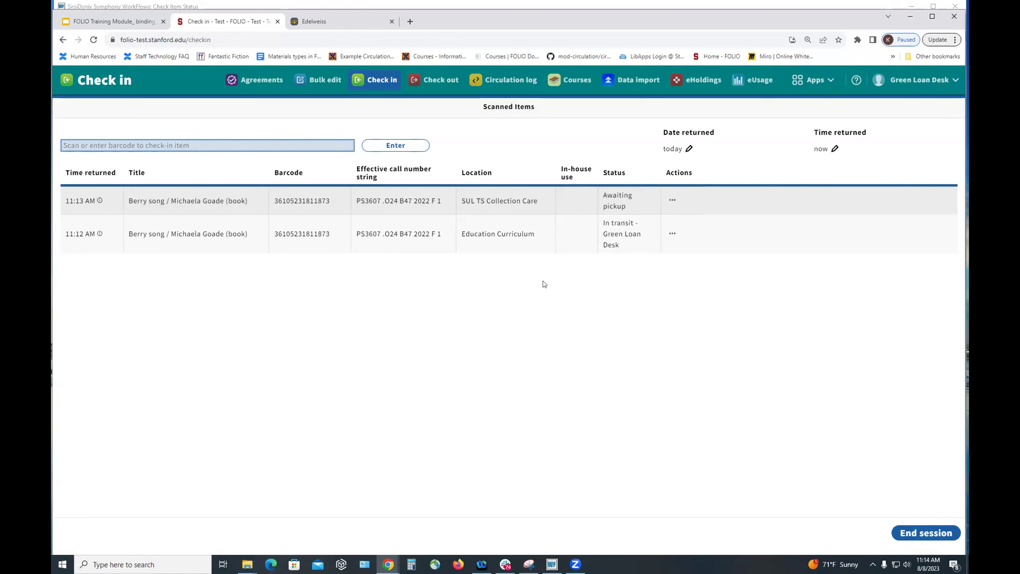
{"action": "key", "text": "alt+h"}
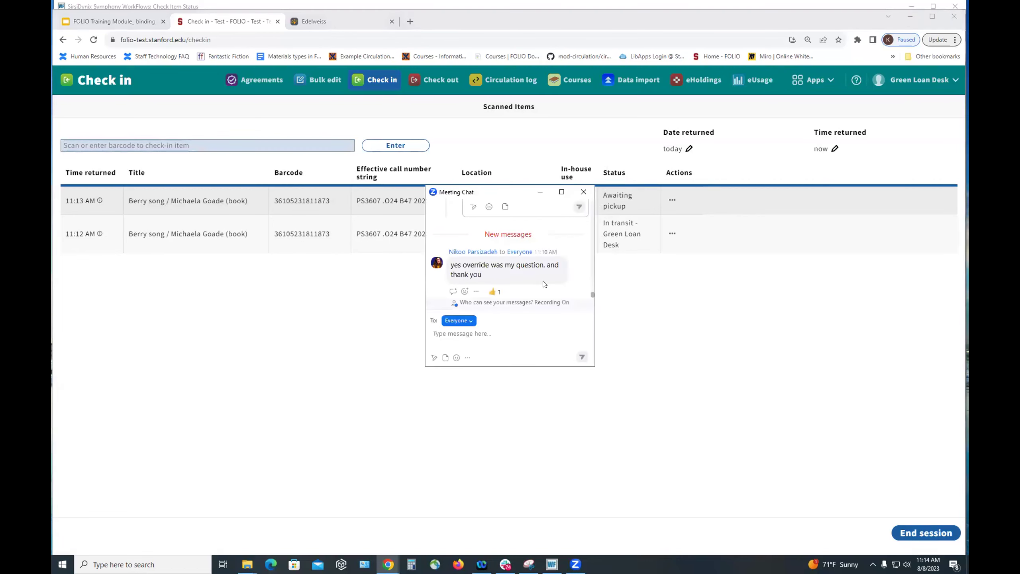
{"action": "key", "text": "alt+h"}
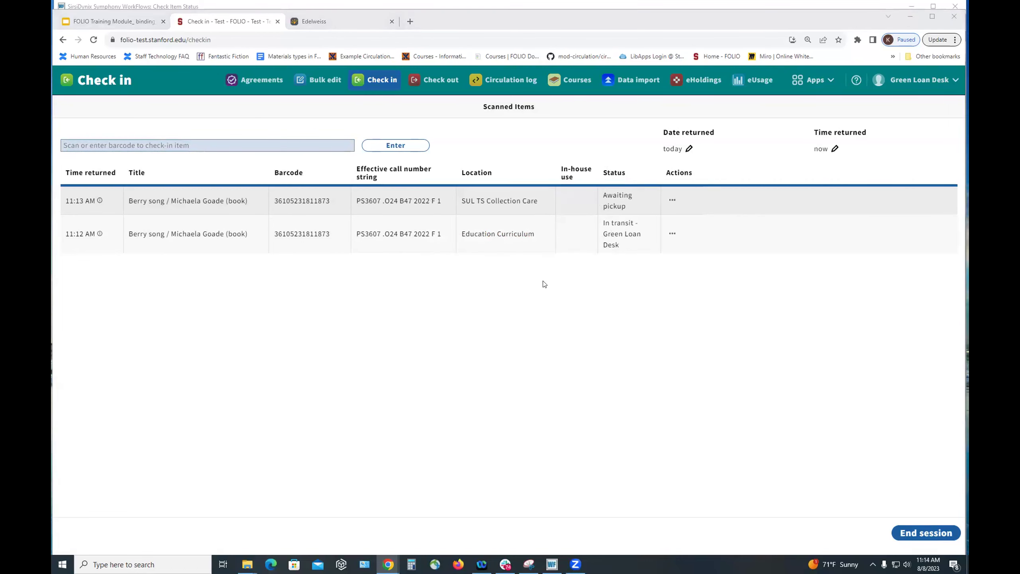